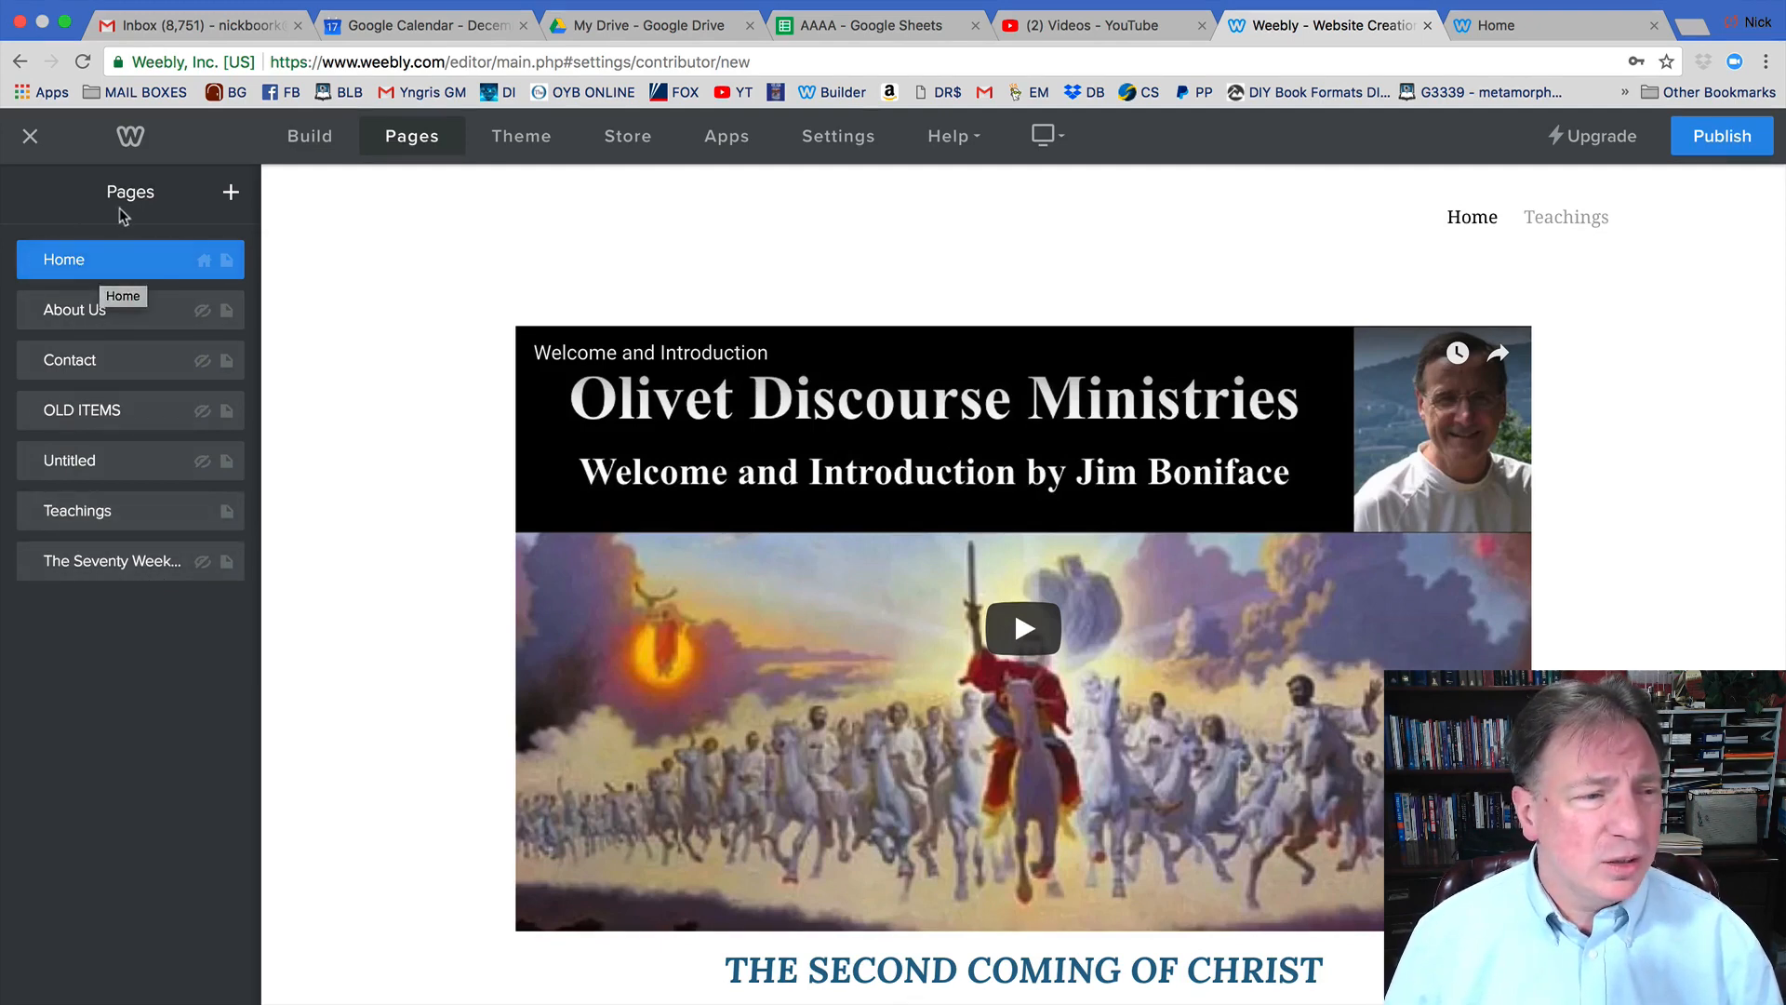
Add a Standard Page named 'test page' with Header Type set to No Header, then start building it.
{"action": "left_click", "coordinate": [232, 196]}
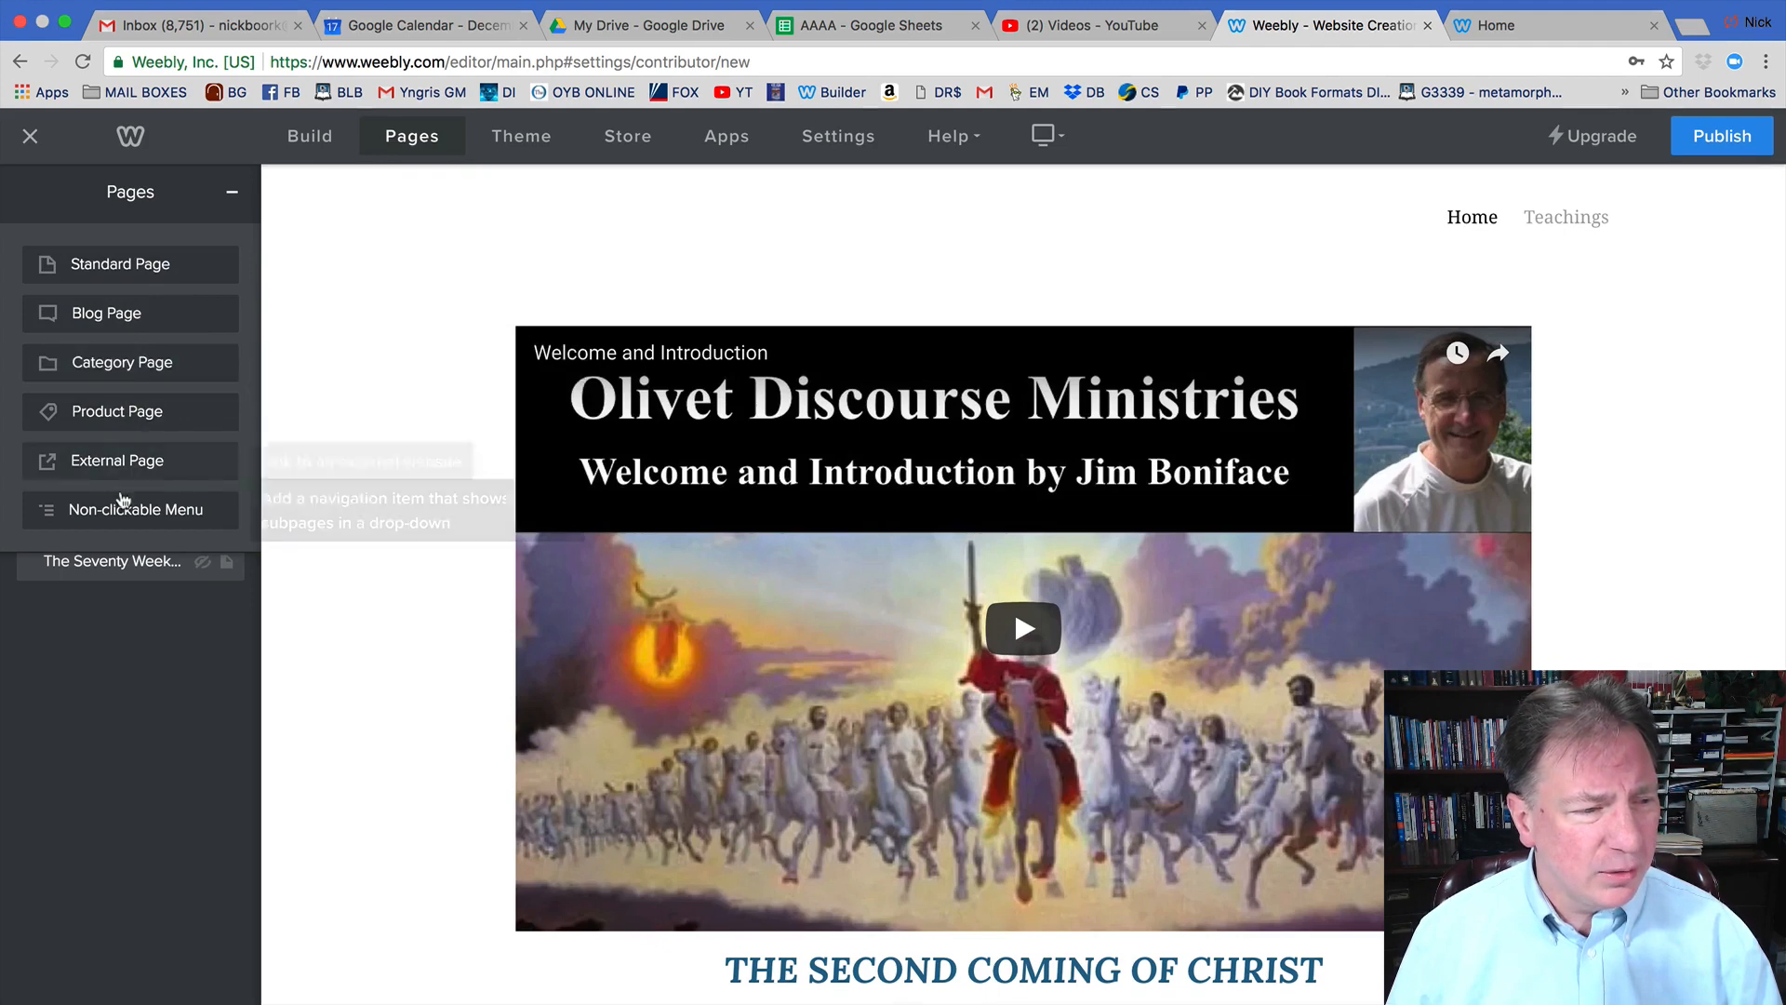
{"action": "left_click", "coordinate": [137, 267]}
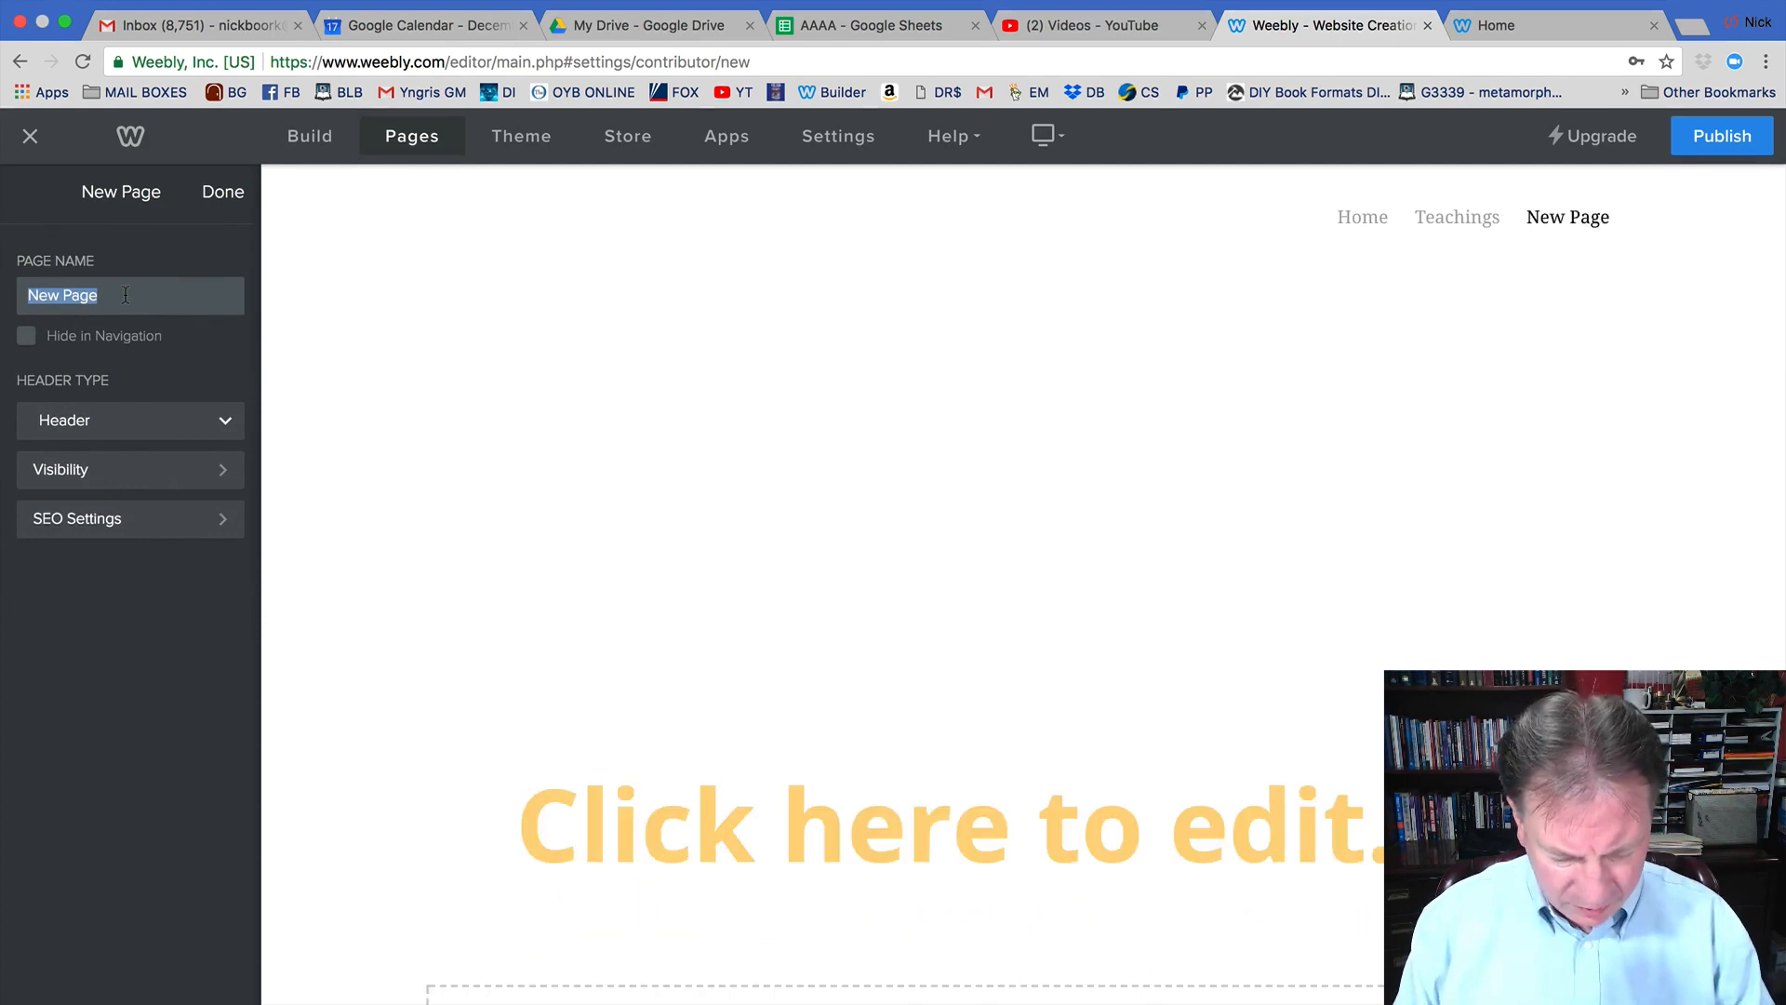
{"action": "type", "text": "test"}
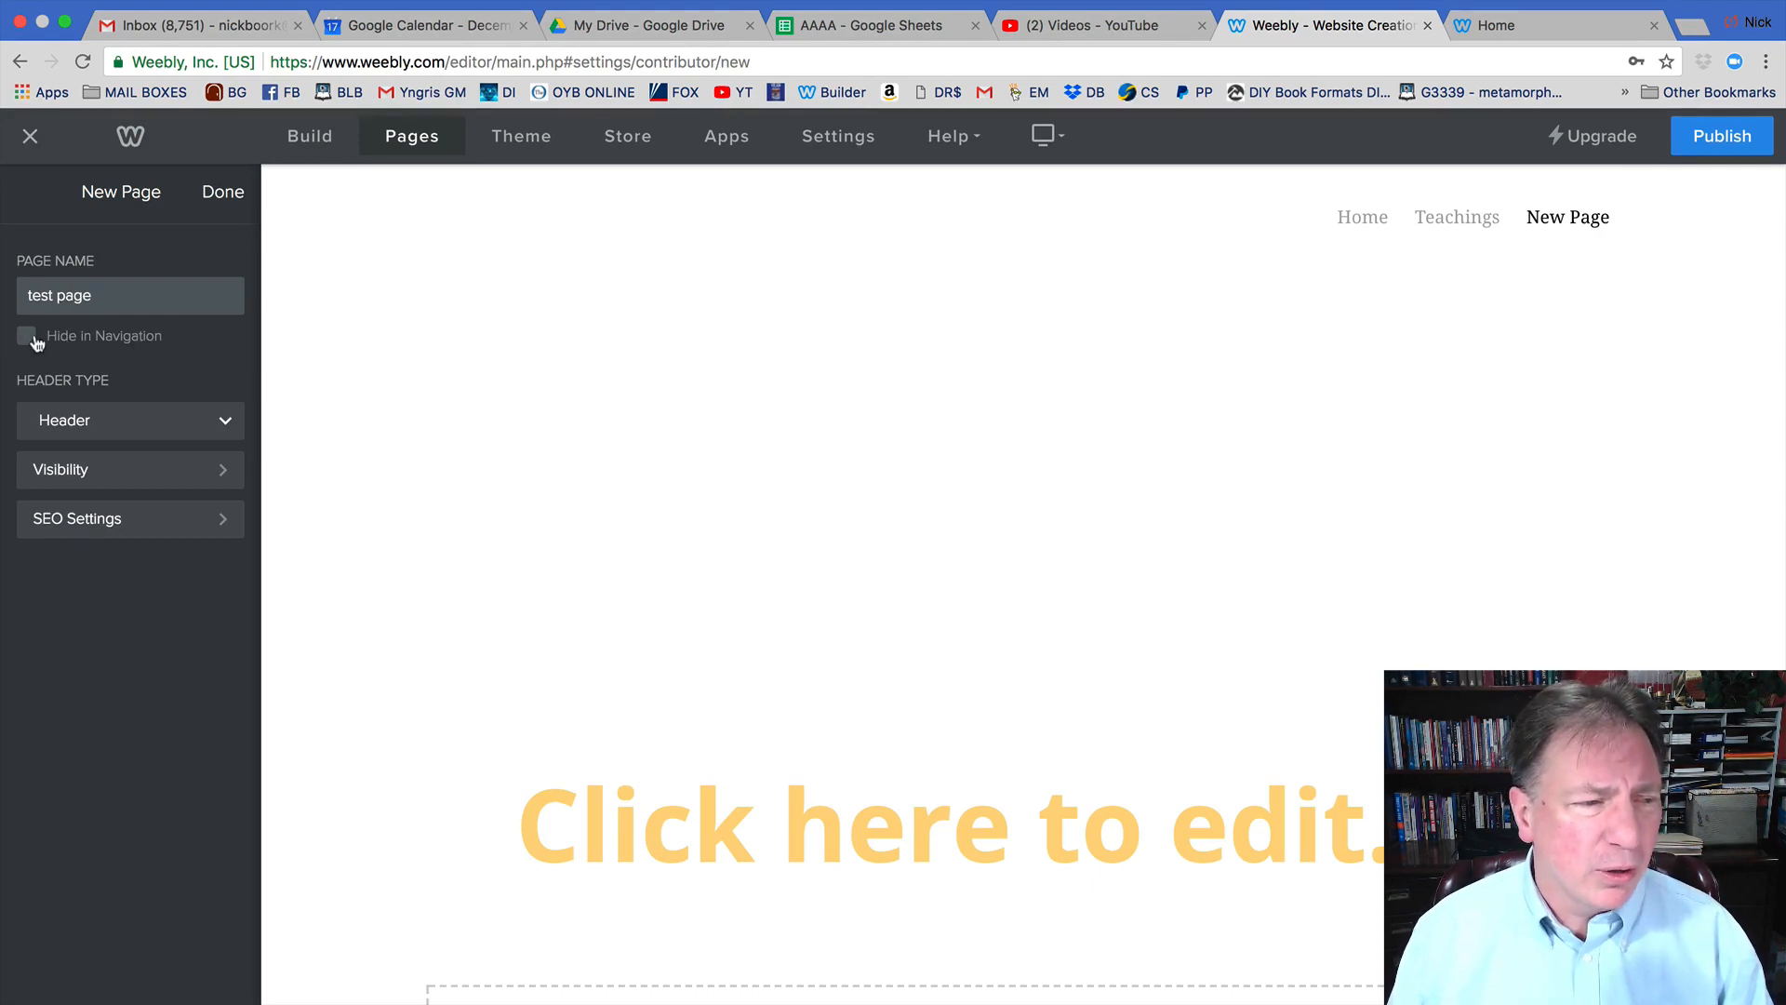
{"action": "left_click", "coordinate": [224, 424]}
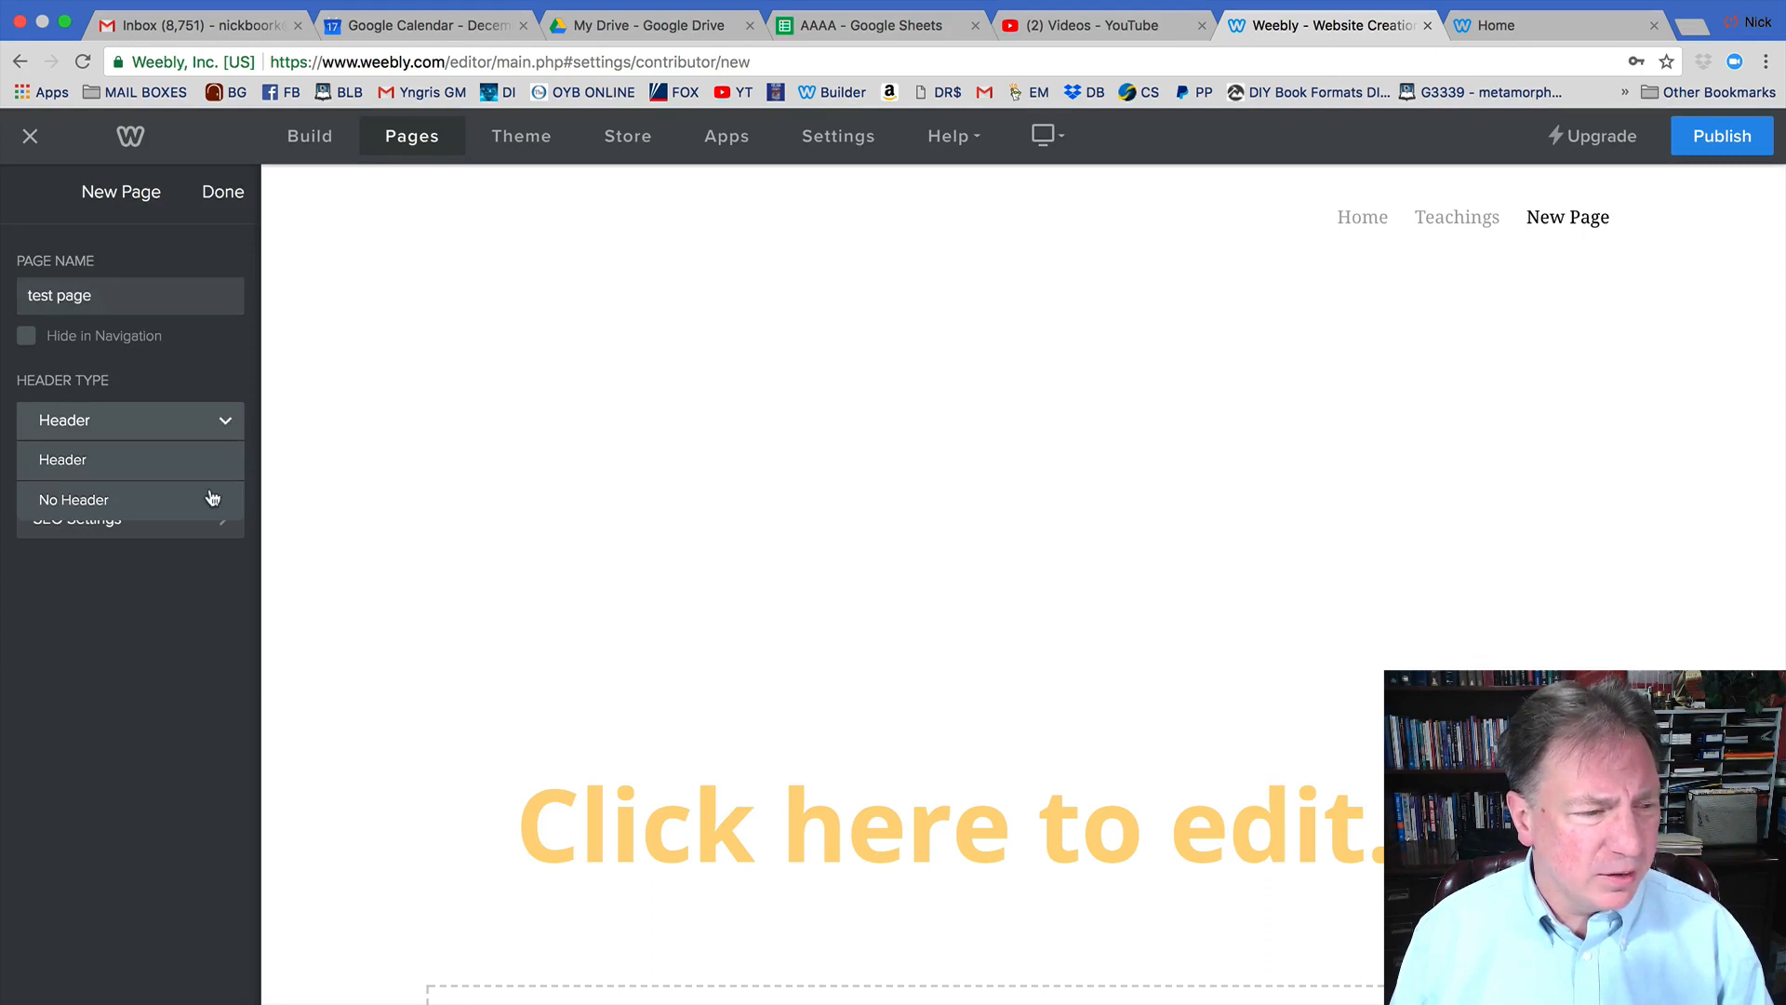
{"action": "left_click", "coordinate": [149, 502]}
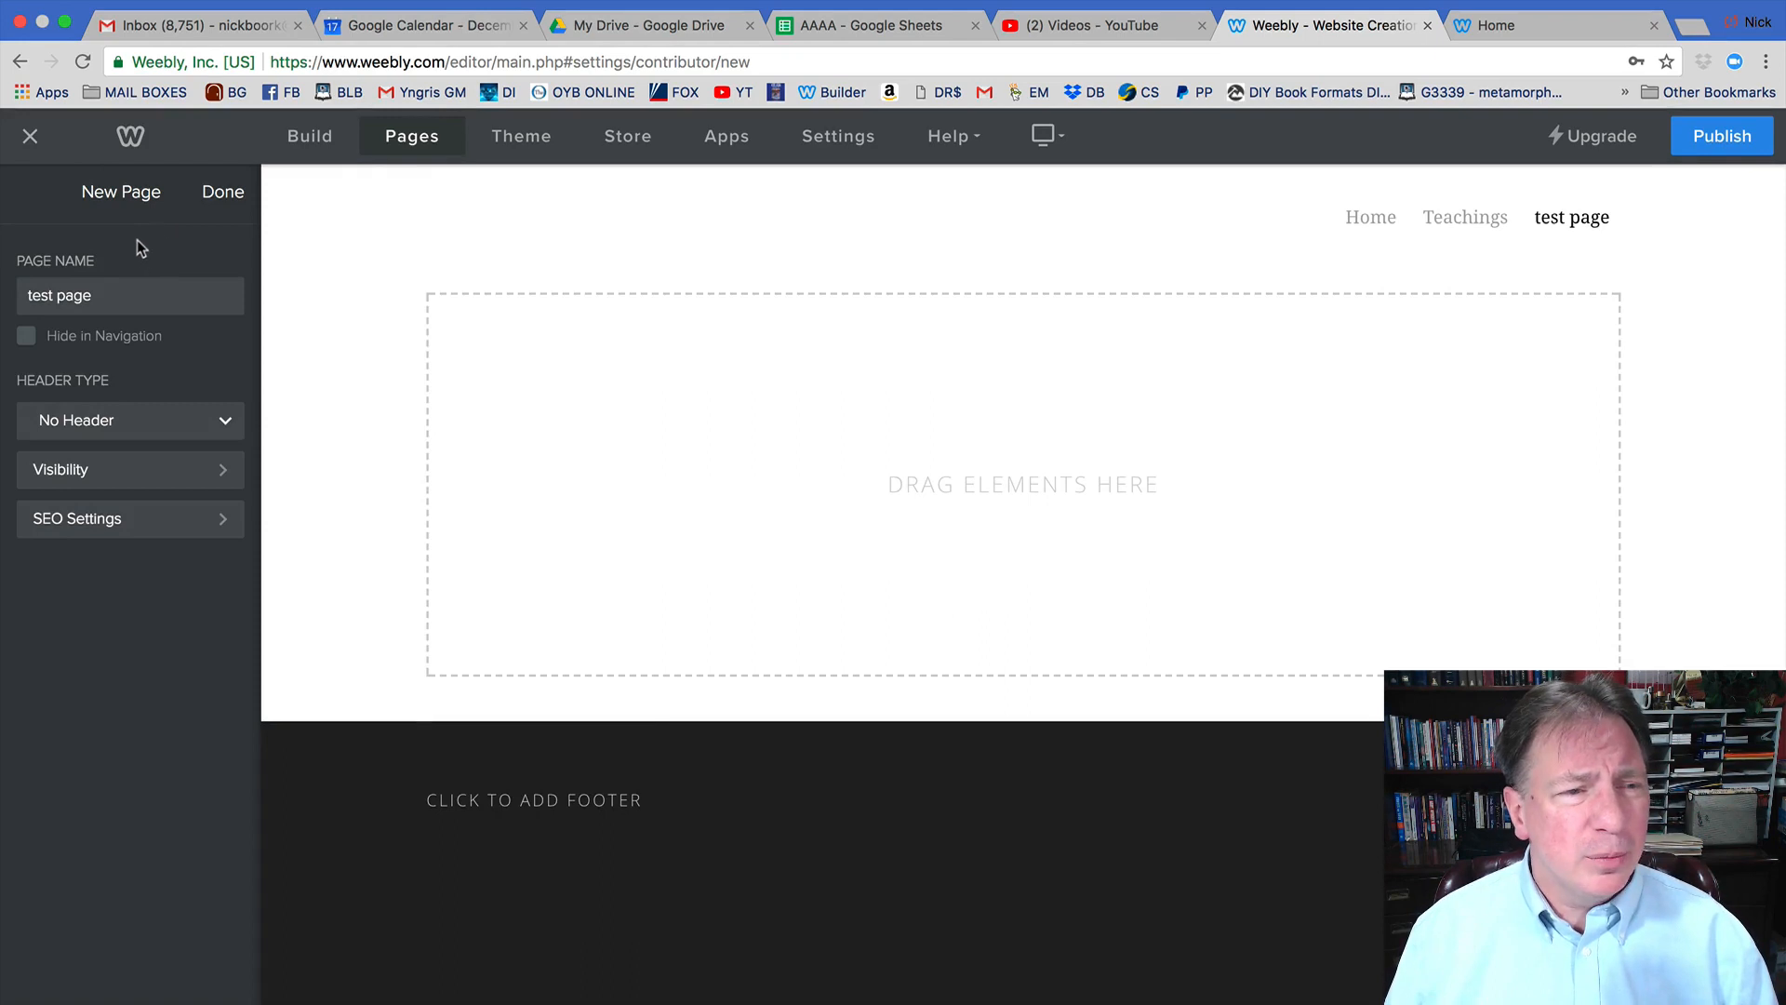
{"action": "left_click", "coordinate": [311, 138]}
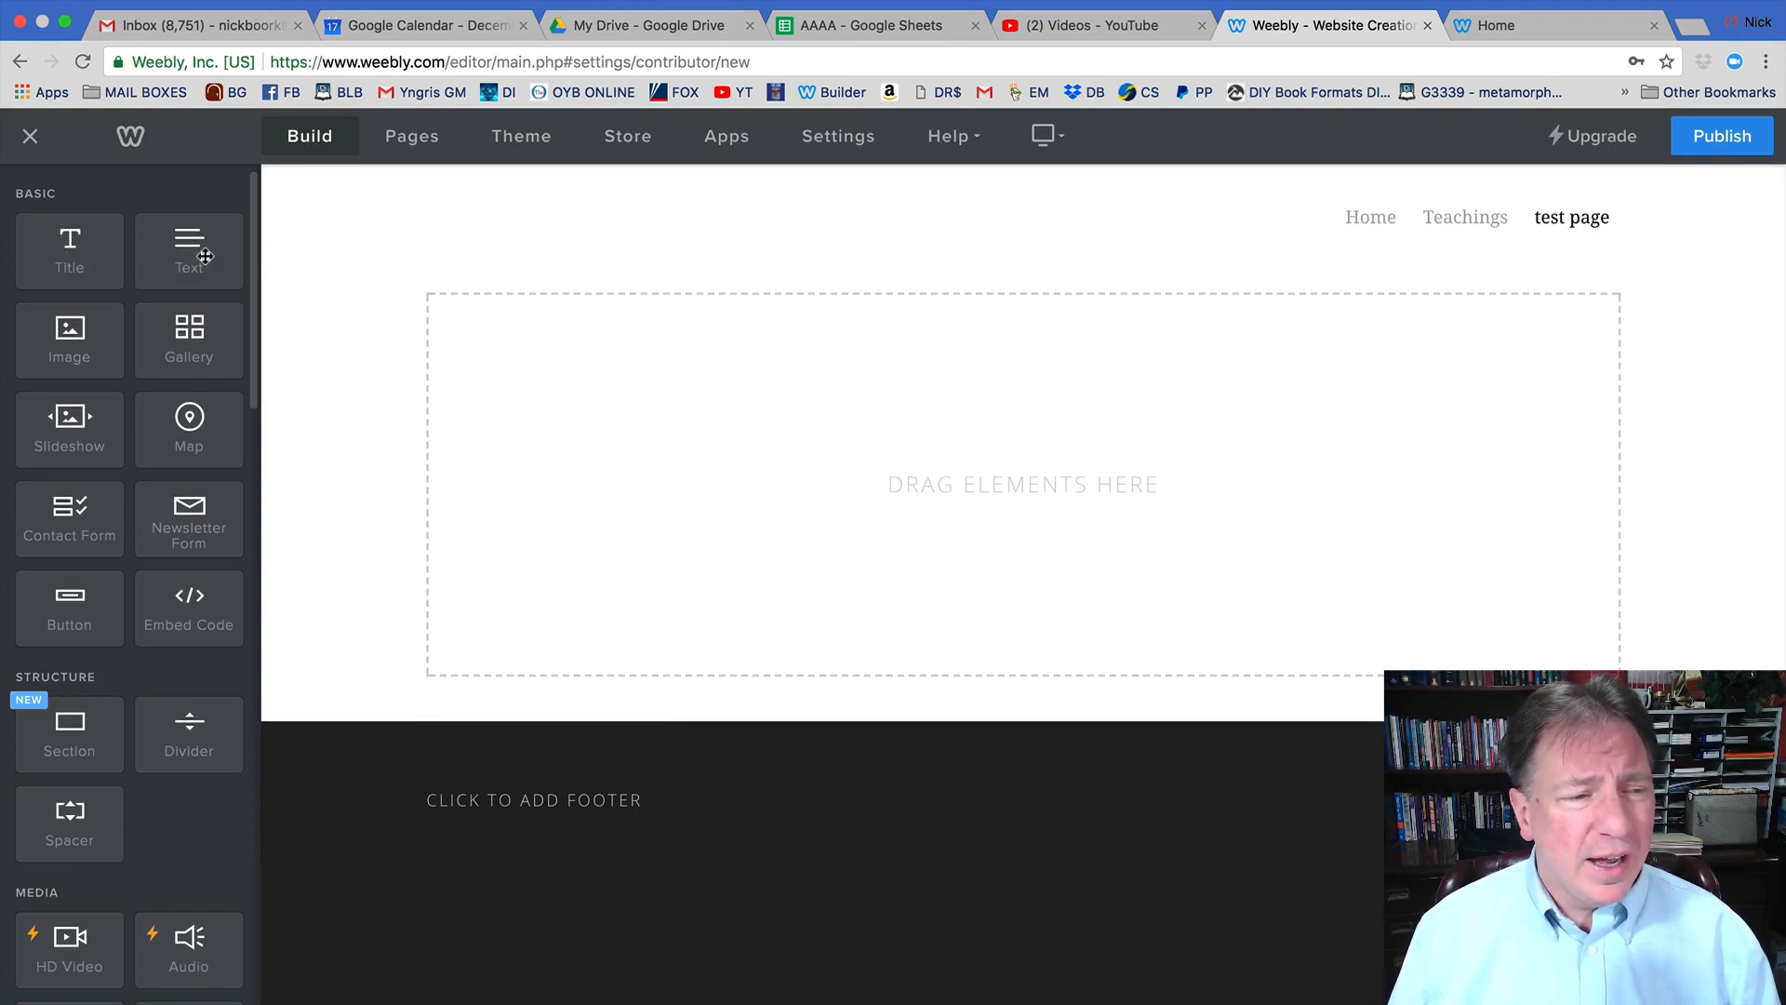
Drop a Text element at the top of the page and type 'Test Teachings' into it.
{"action": "left_click_drag", "start_coordinate": [188, 264], "coordinate": [592, 350]}
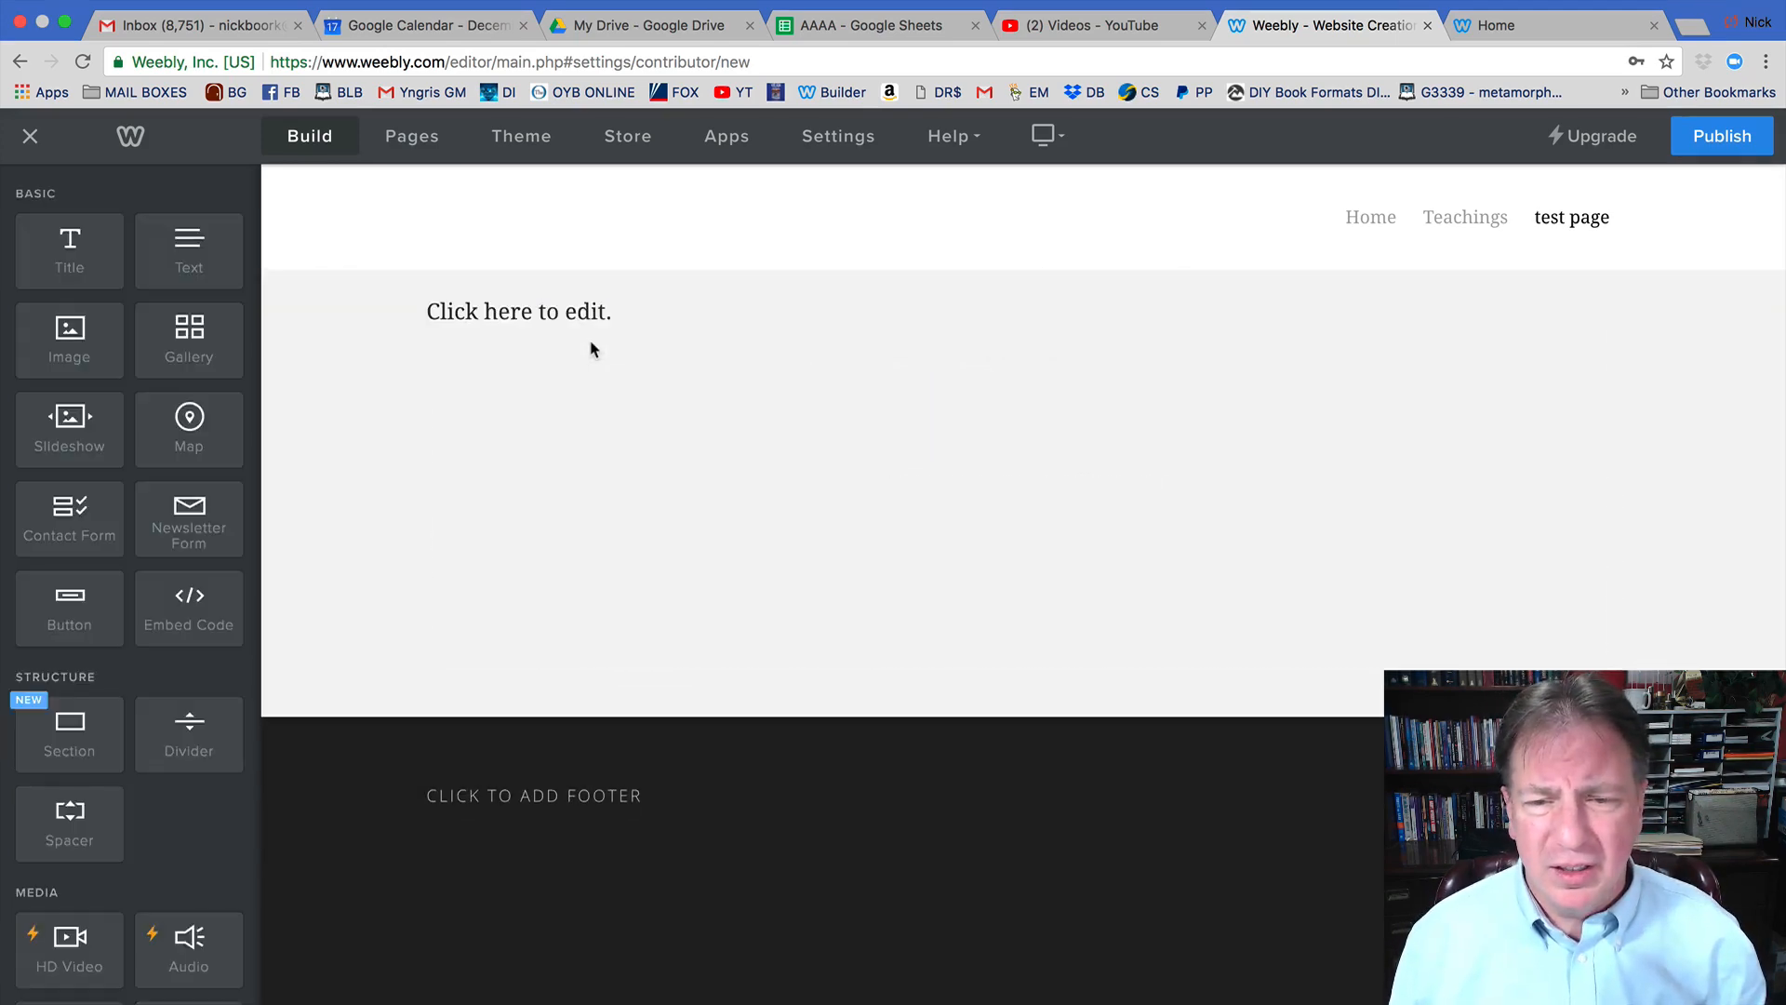
{"action": "left_click", "coordinate": [525, 317]}
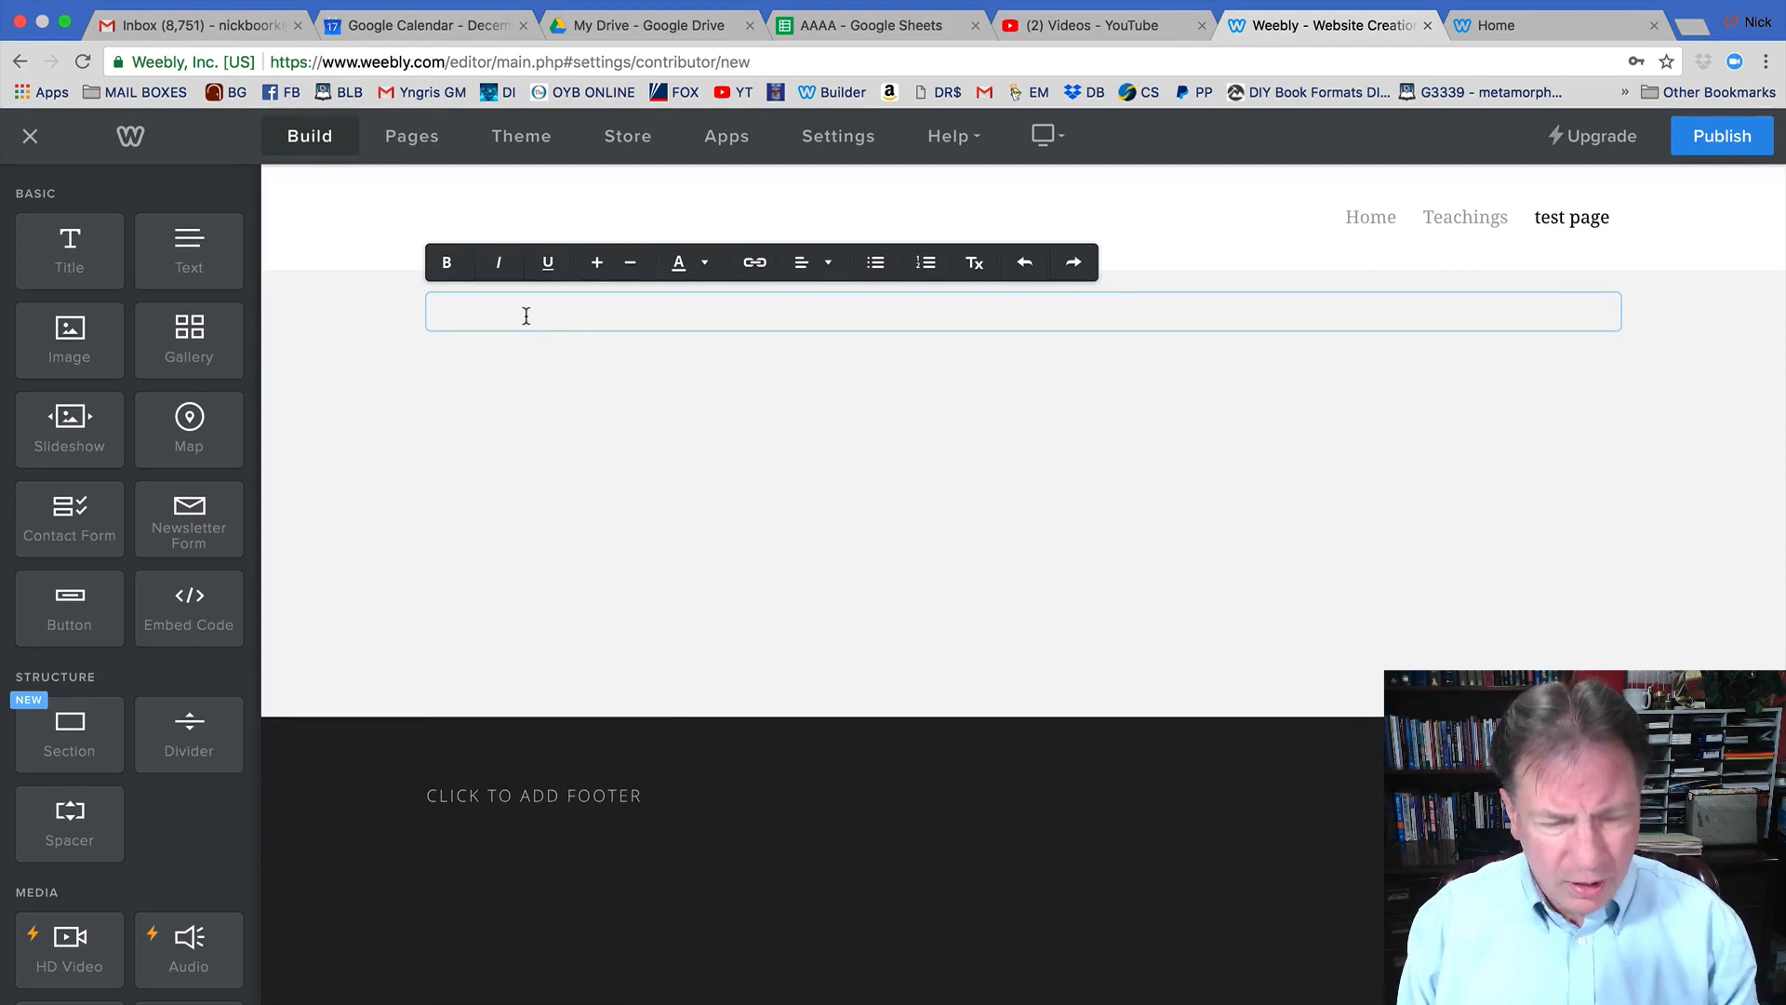
{"action": "type", "text": "Test"}
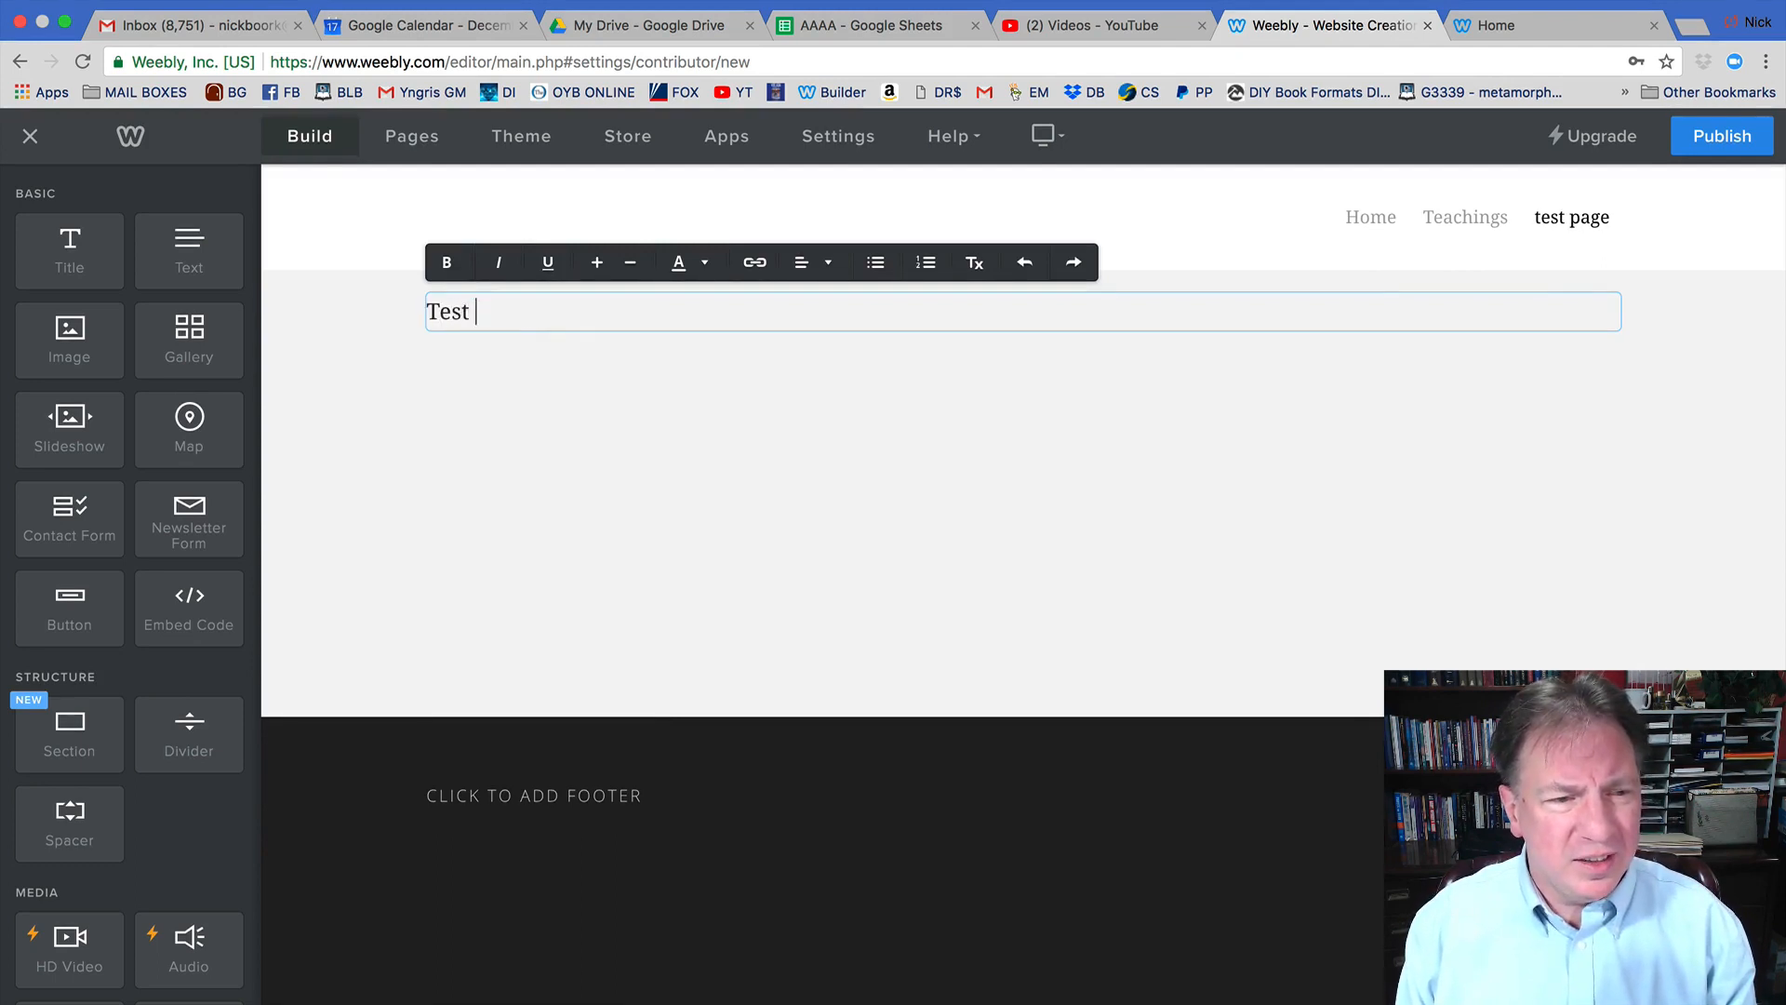
{"action": "type", "text": " Teachin"}
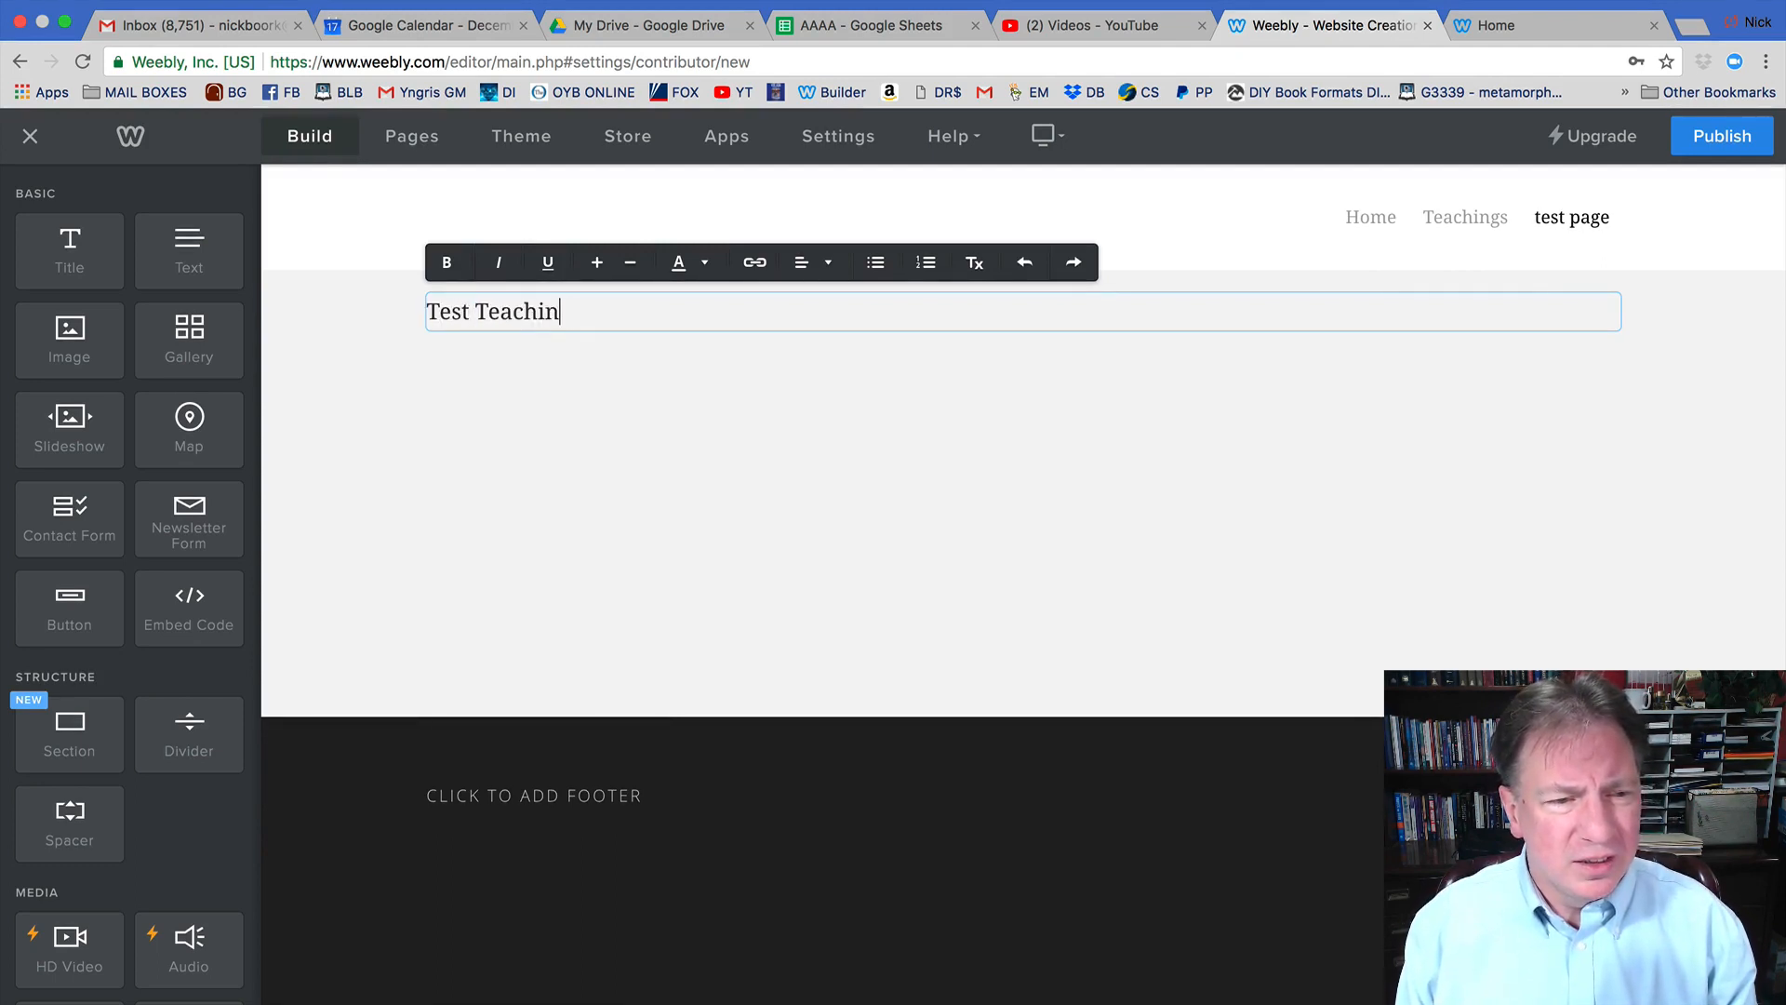
{"action": "type", "text": "gs"}
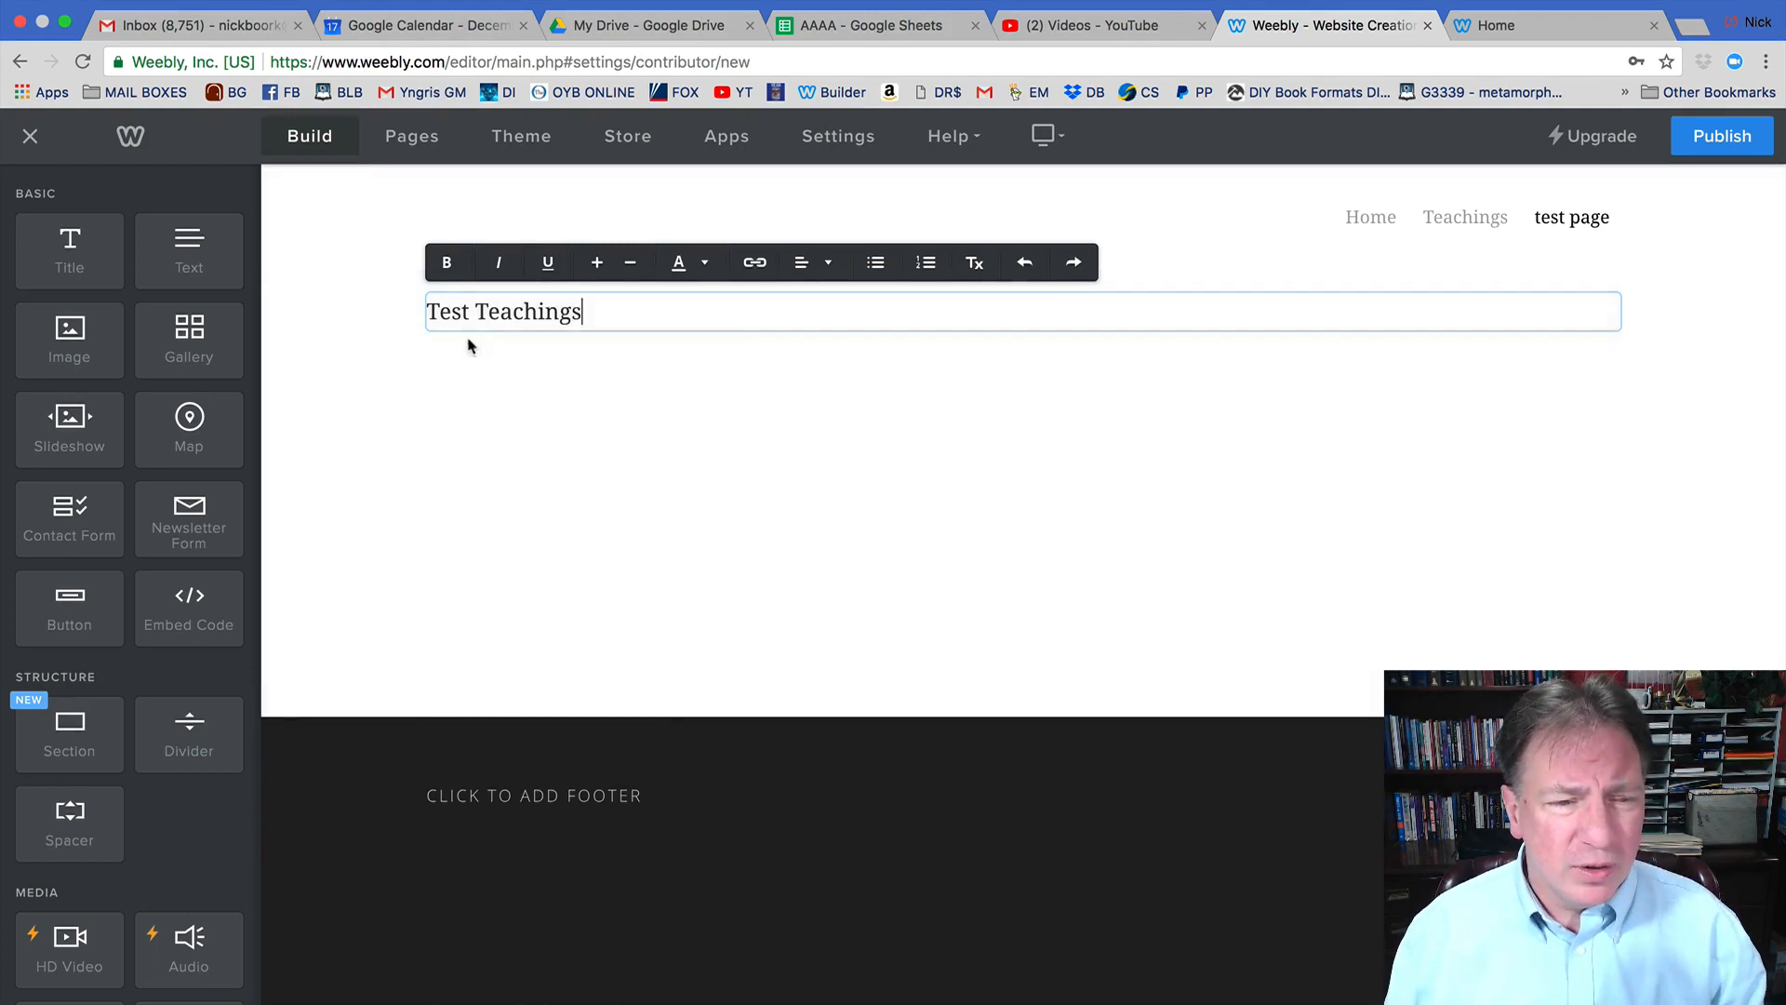
{"action": "left_click", "coordinate": [614, 423]}
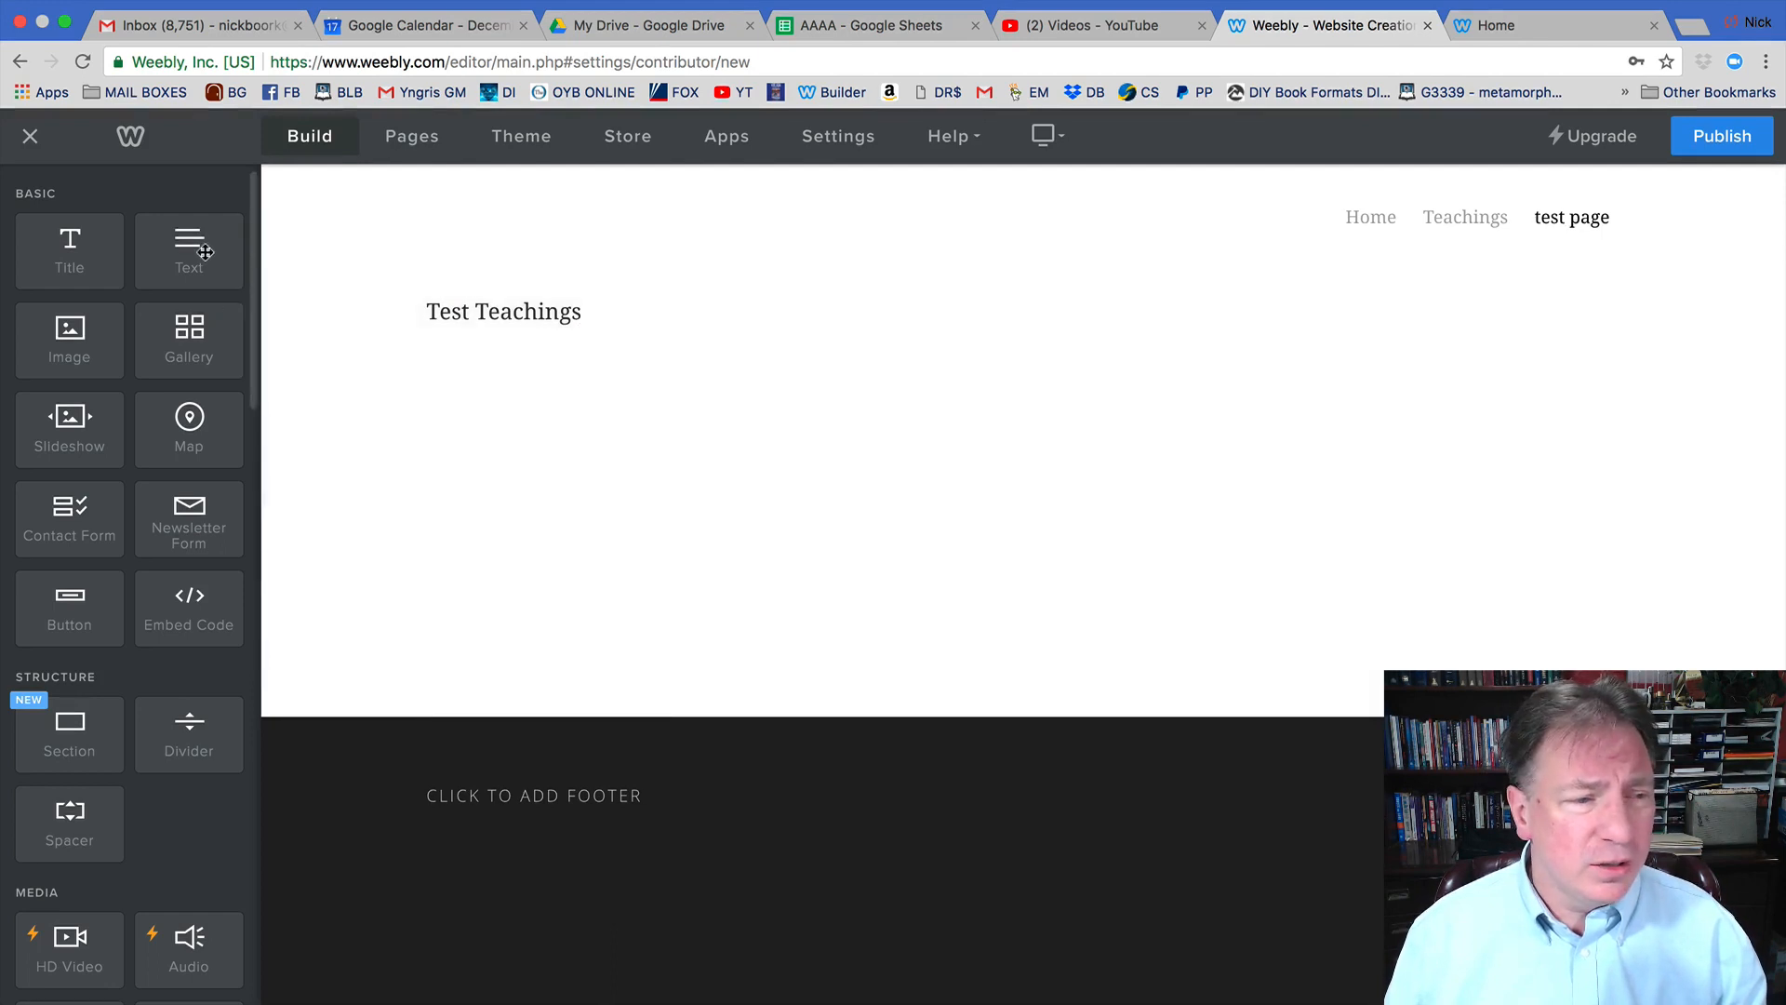
Add a second Text element under 'Test Teachings' reading 'End Time Events'.
{"action": "left_click_drag", "start_coordinate": [196, 253], "coordinate": [505, 372]}
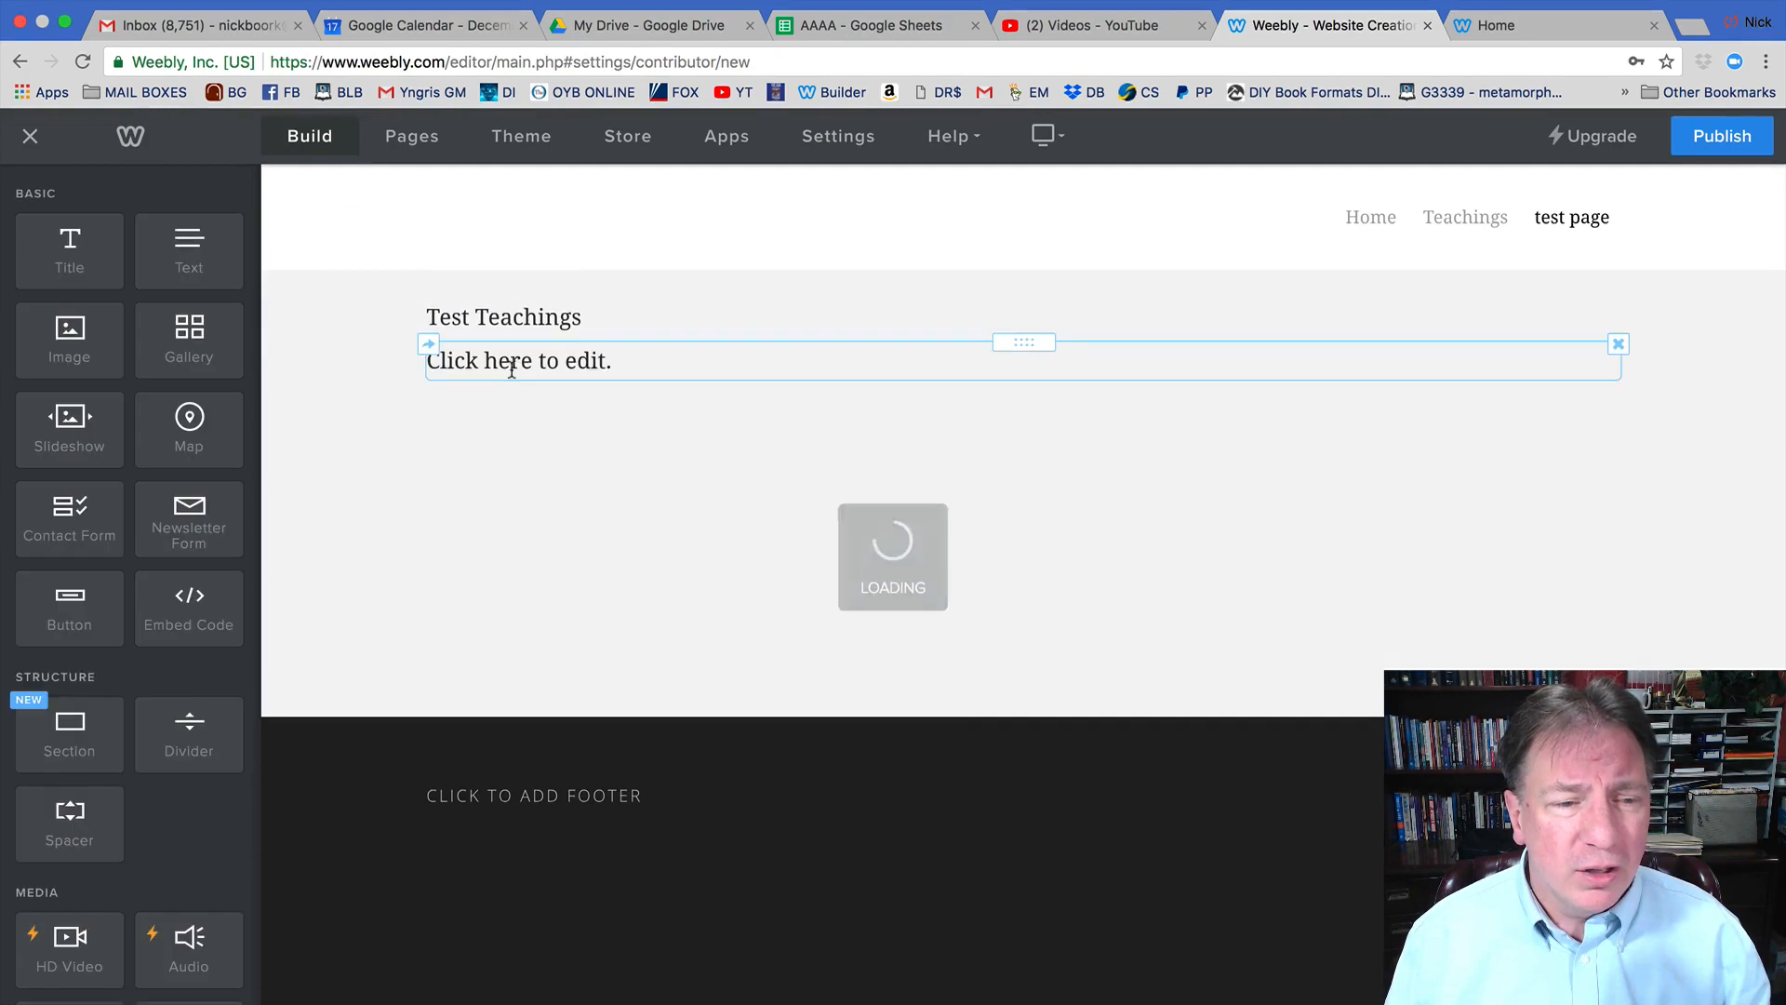
{"action": "left_click", "coordinate": [528, 366]}
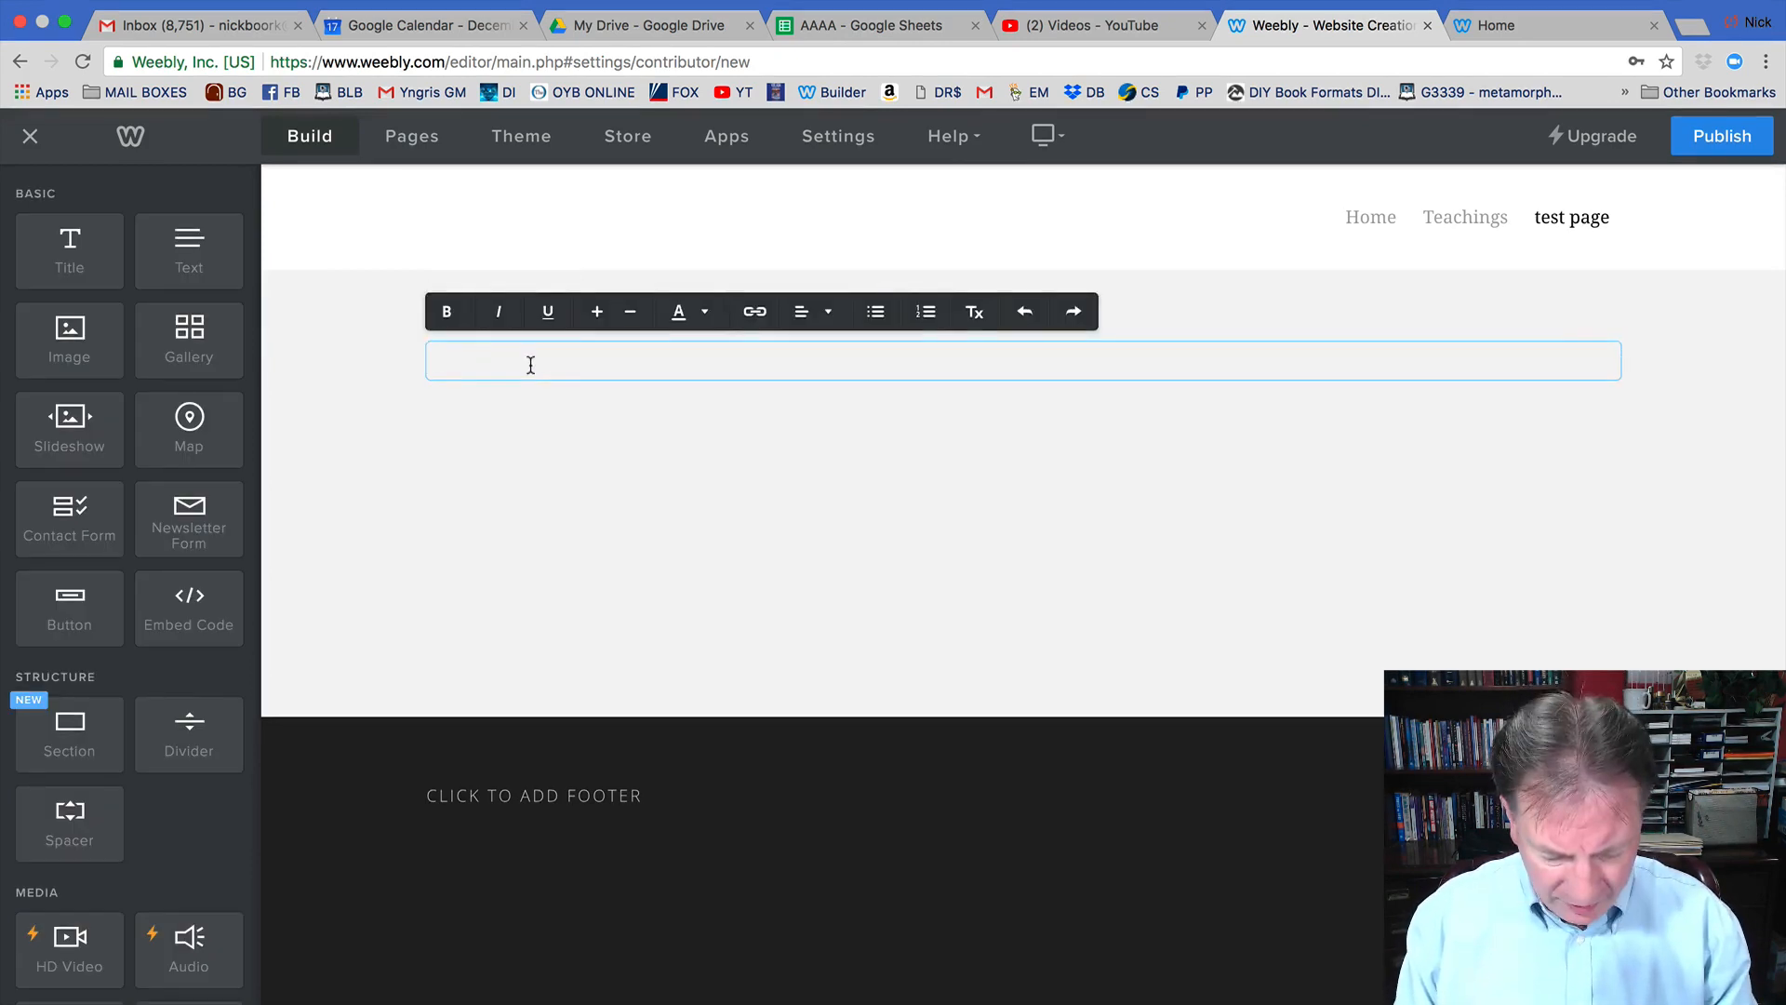
{"action": "type", "text": "End"}
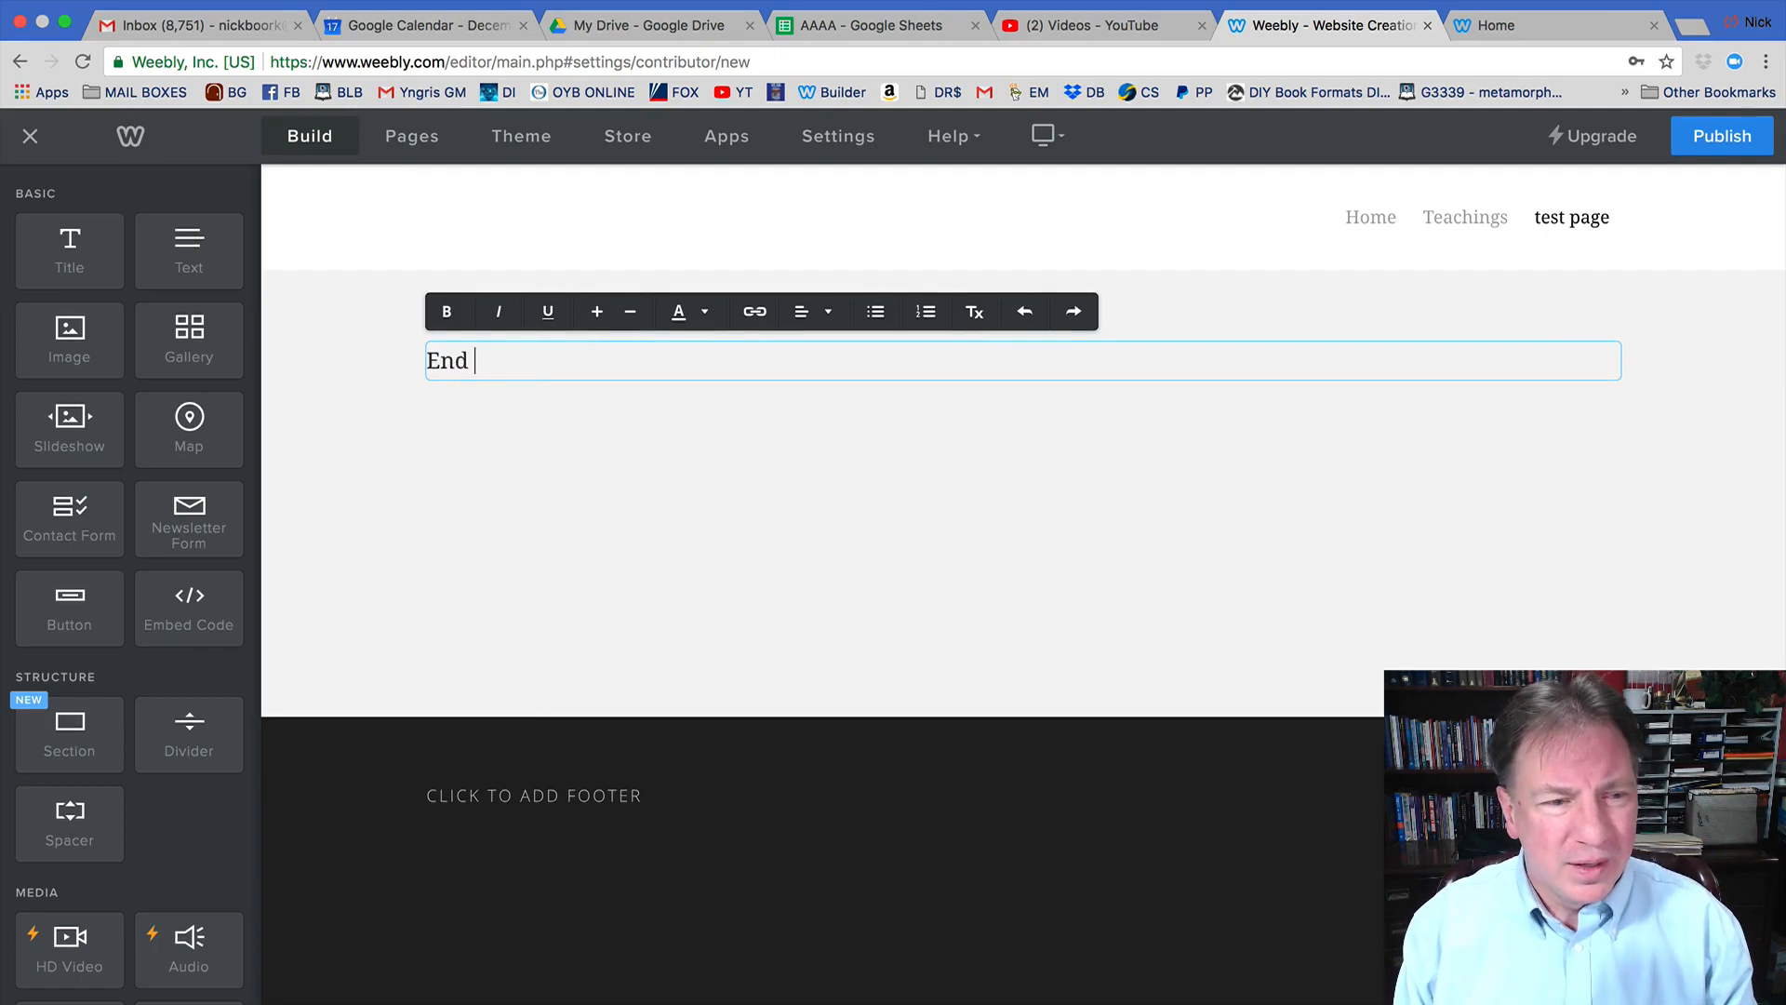
{"action": "type", "text": " Time Even"}
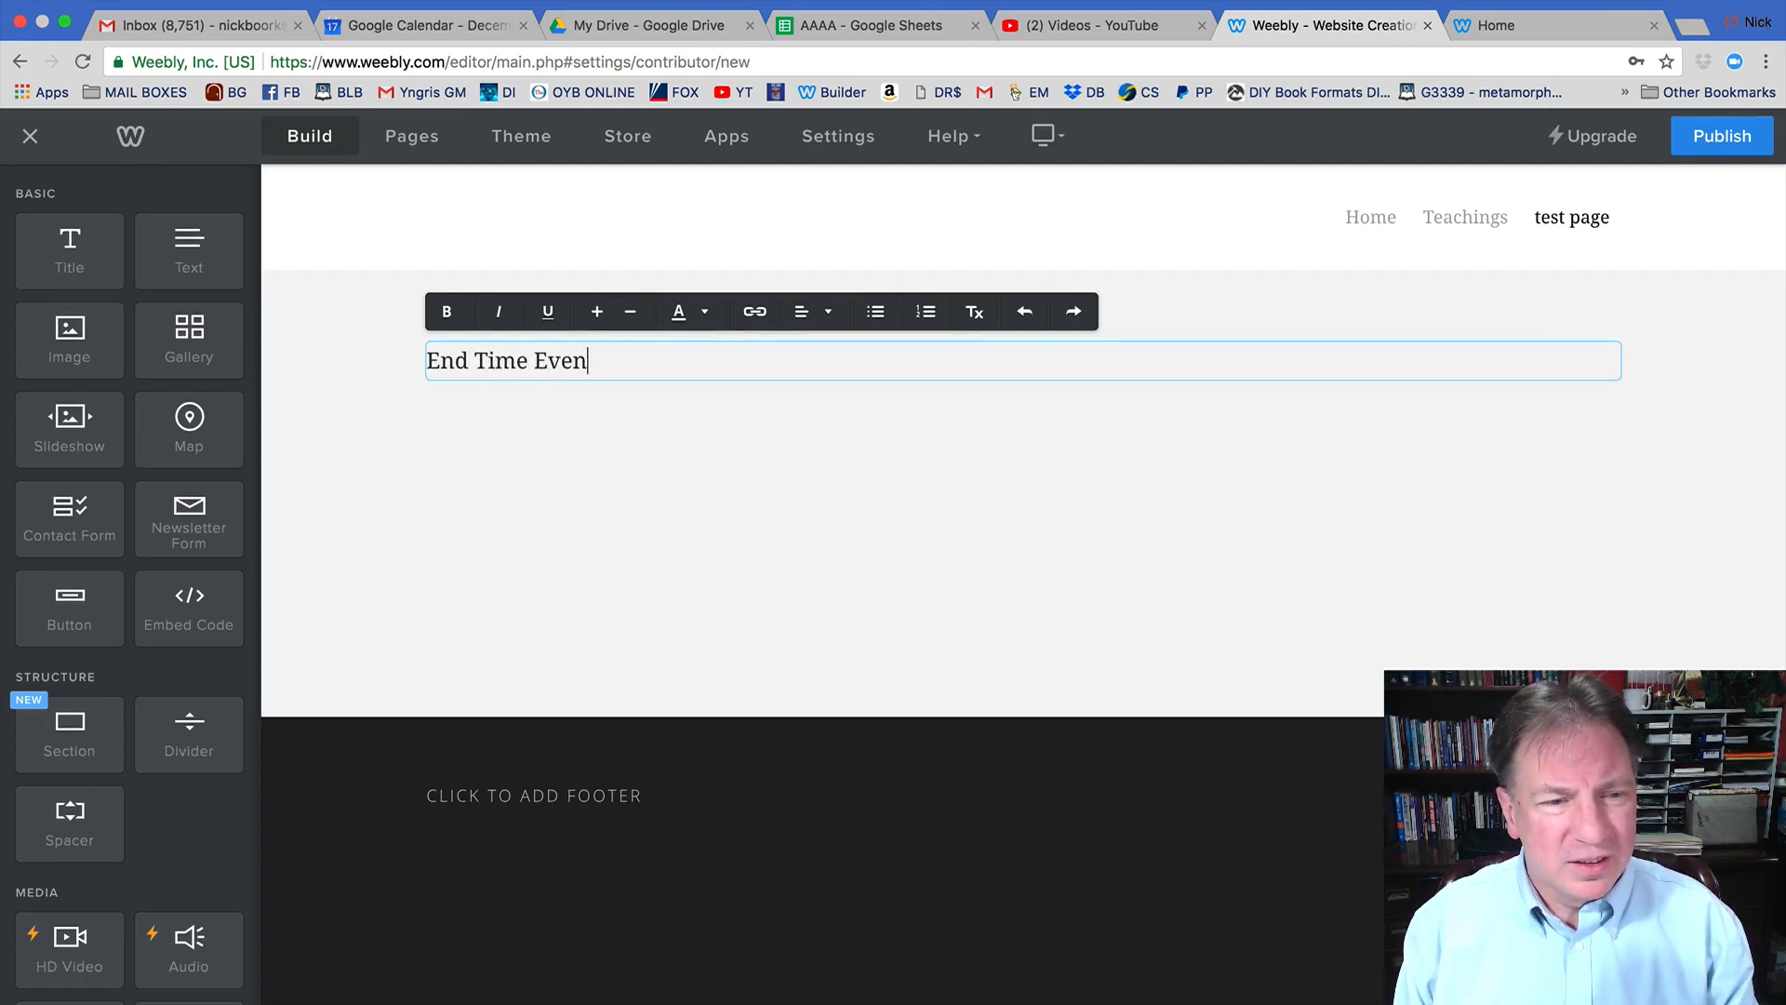
{"action": "type", "text": "ts"}
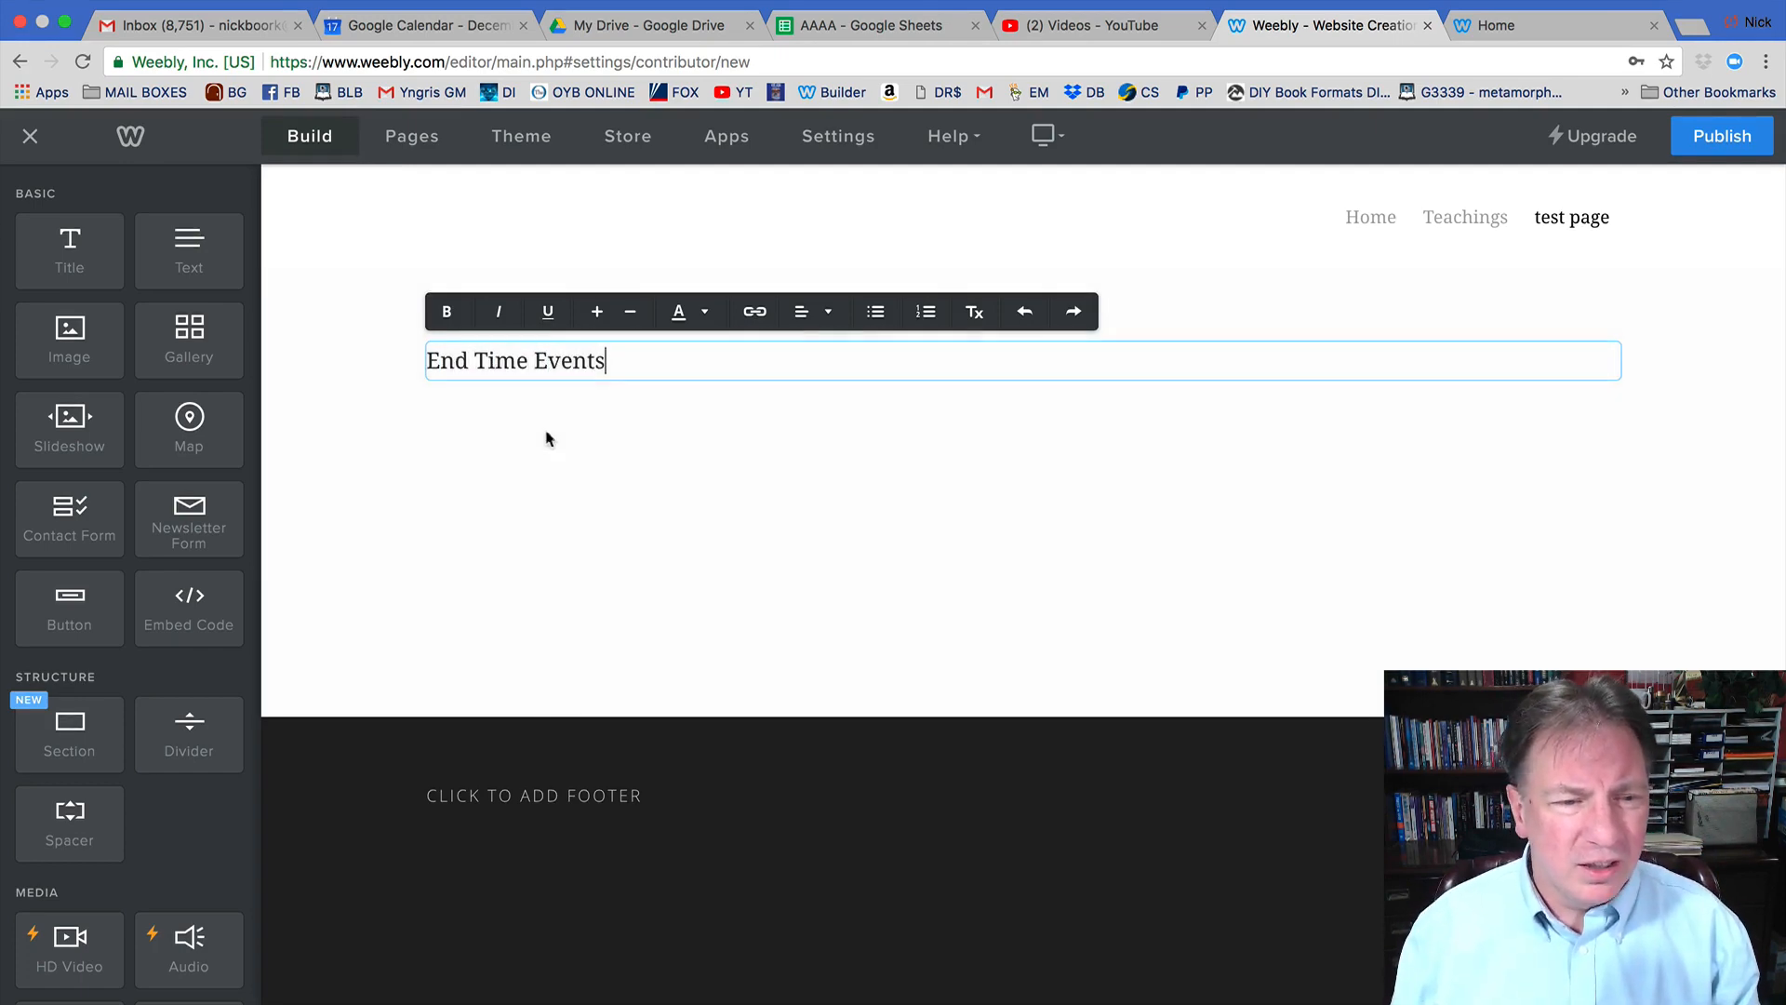
{"action": "left_click", "coordinate": [549, 439]}
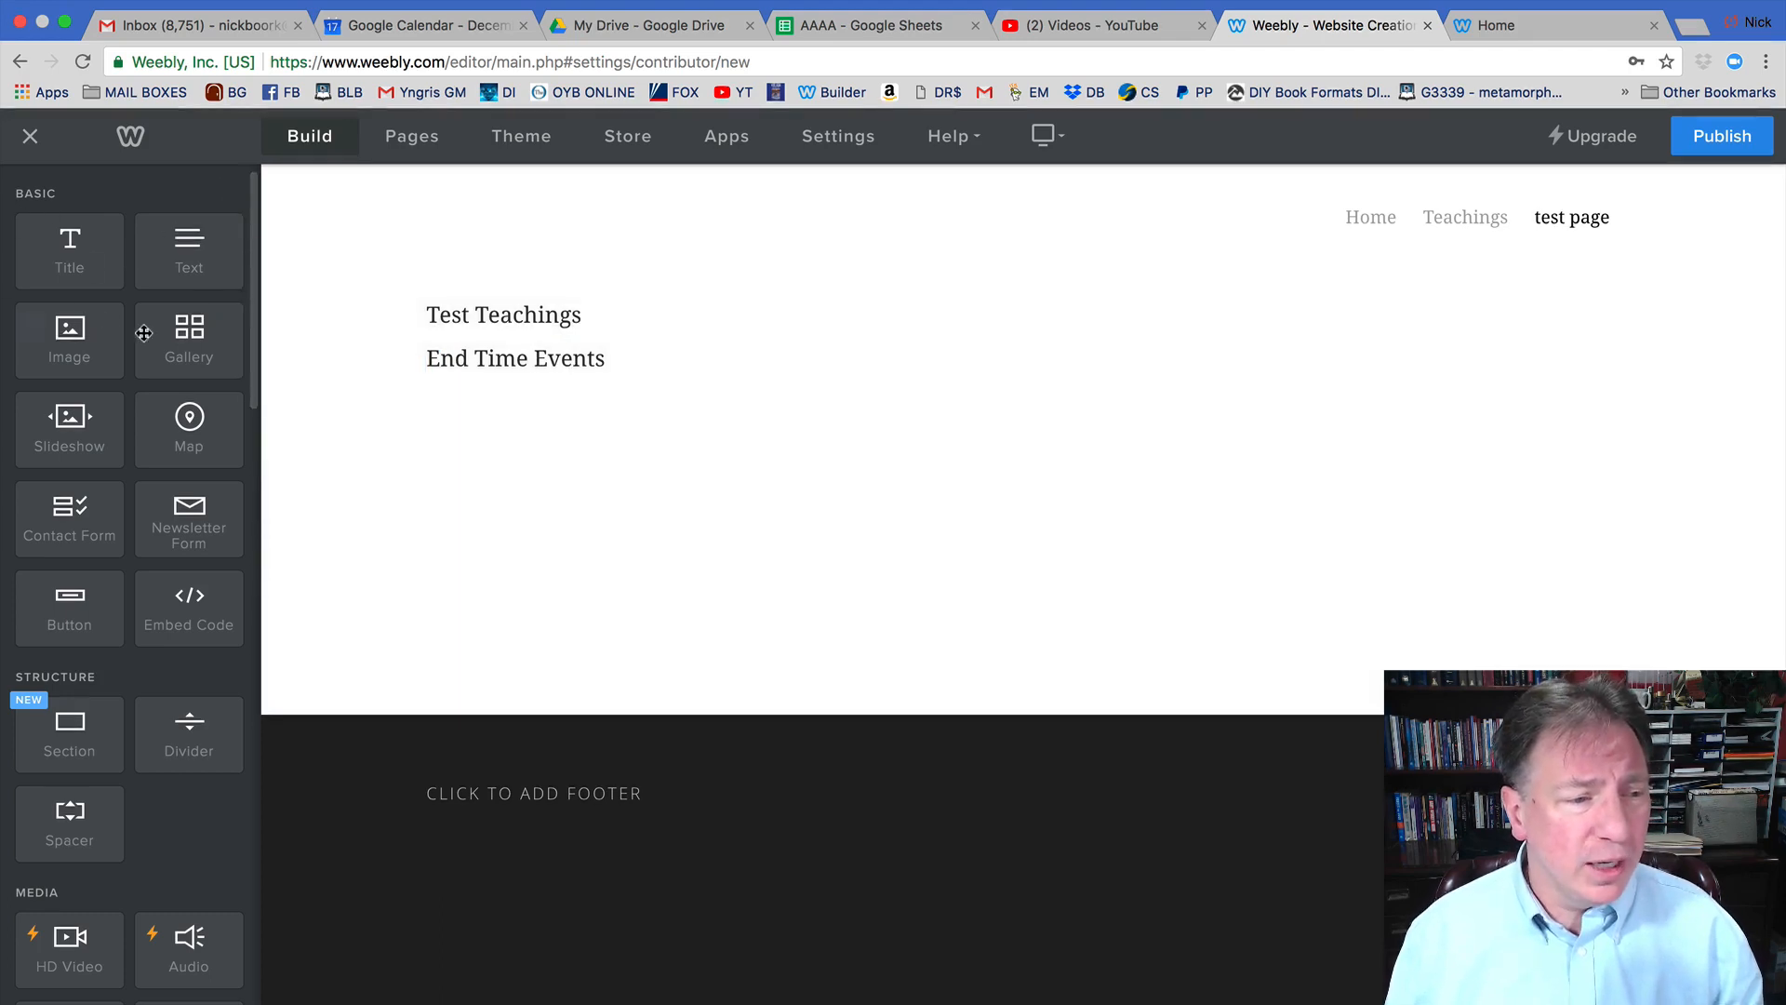
Place a File element from the Media section beneath 'End Time Events'.
{"action": "scroll", "coordinate": [162, 427], "scroll_direction": "down", "scroll_amount": 2}
{"action": "scroll", "coordinate": [161, 427], "scroll_direction": "down", "scroll_amount": 10}
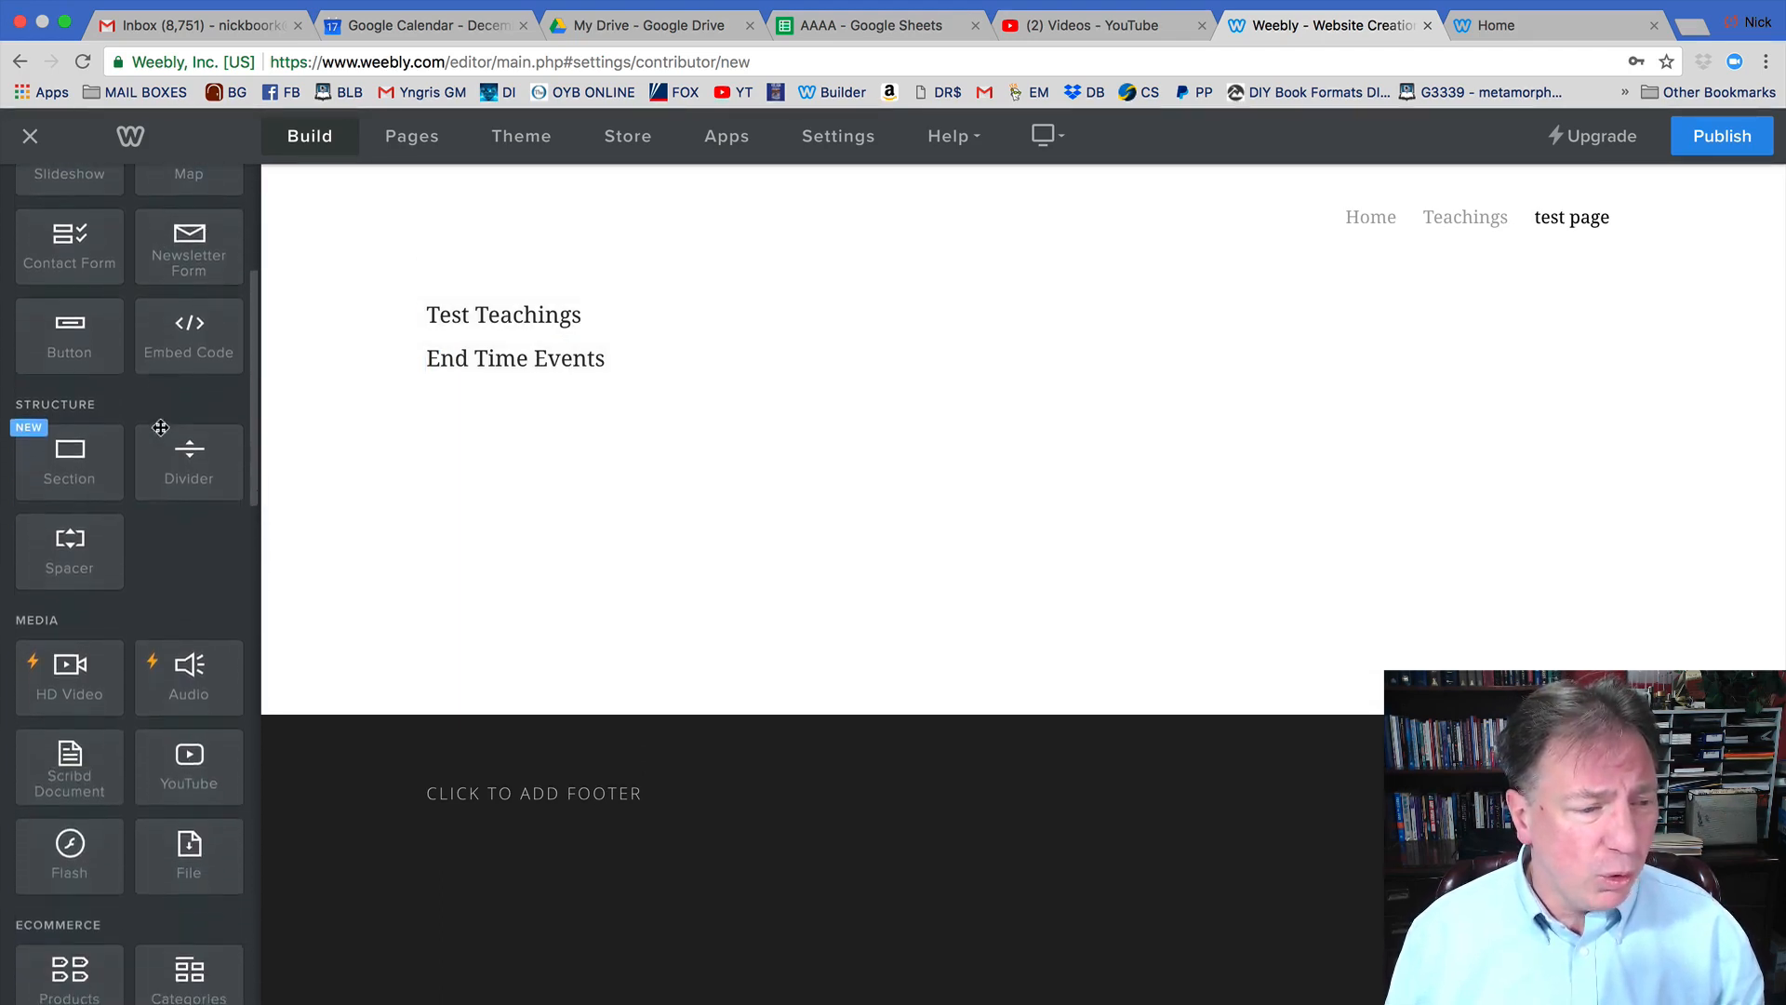
{"action": "scroll", "coordinate": [161, 430], "scroll_direction": "down", "scroll_amount": 4}
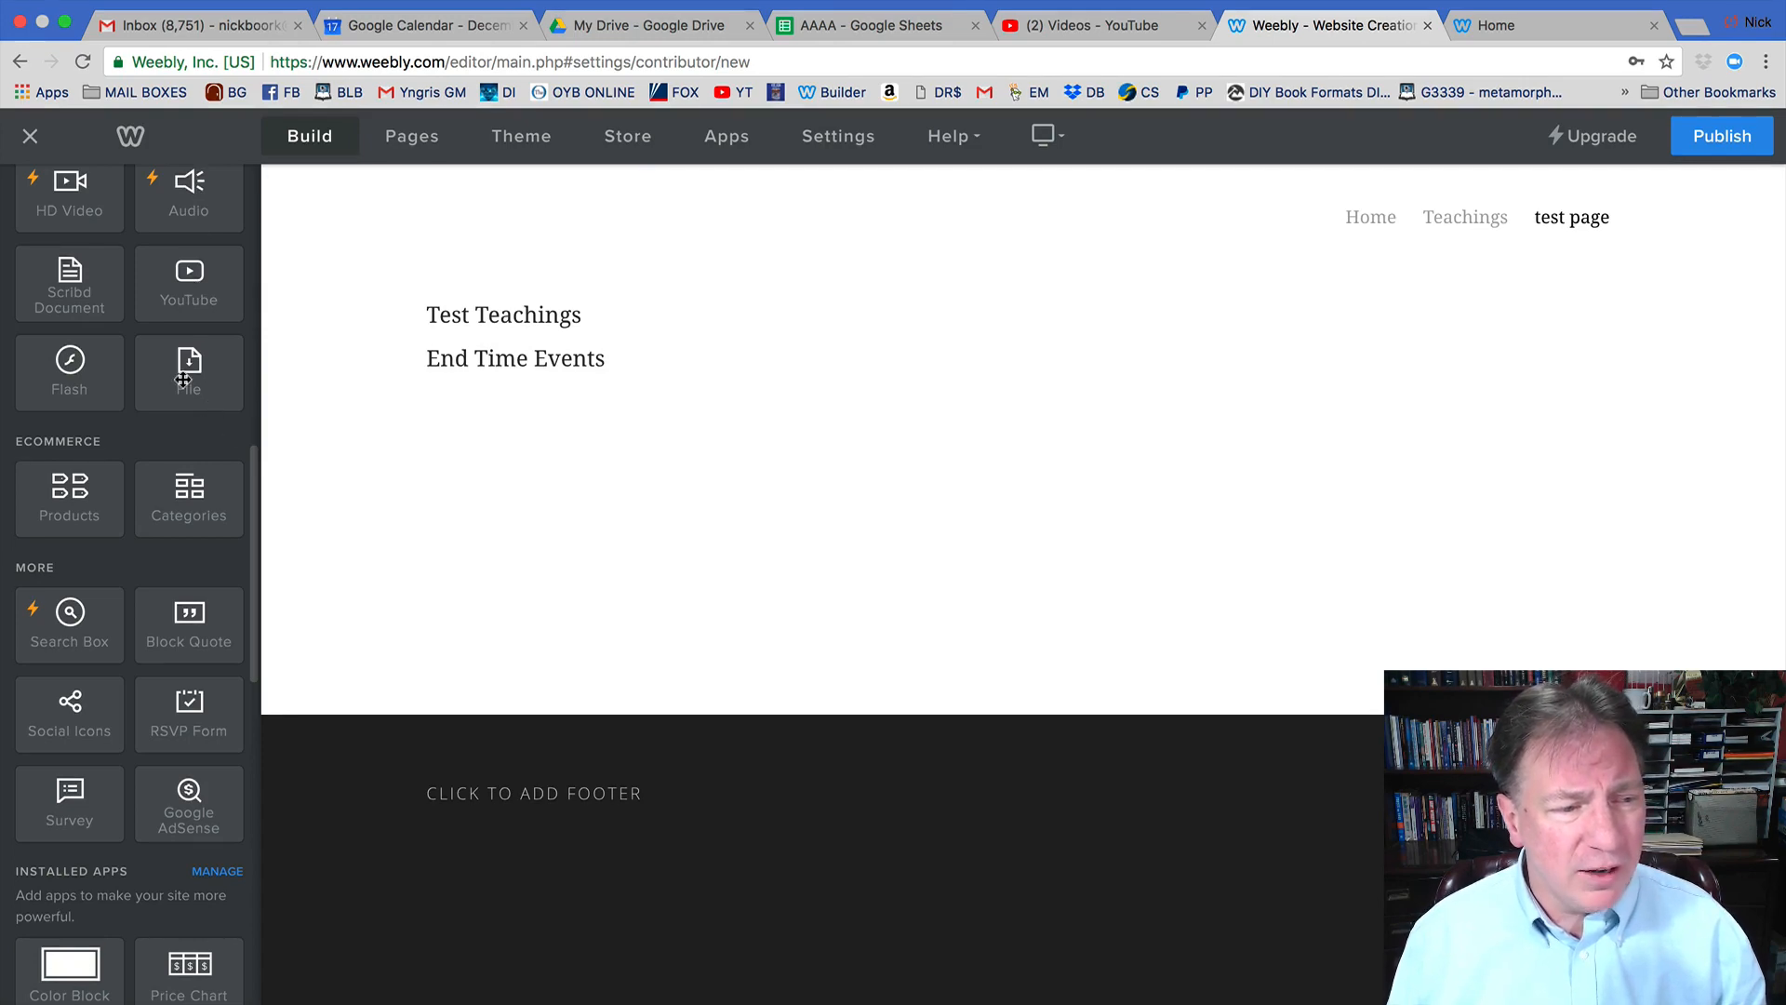
{"action": "left_click_drag", "start_coordinate": [184, 375], "coordinate": [510, 387]}
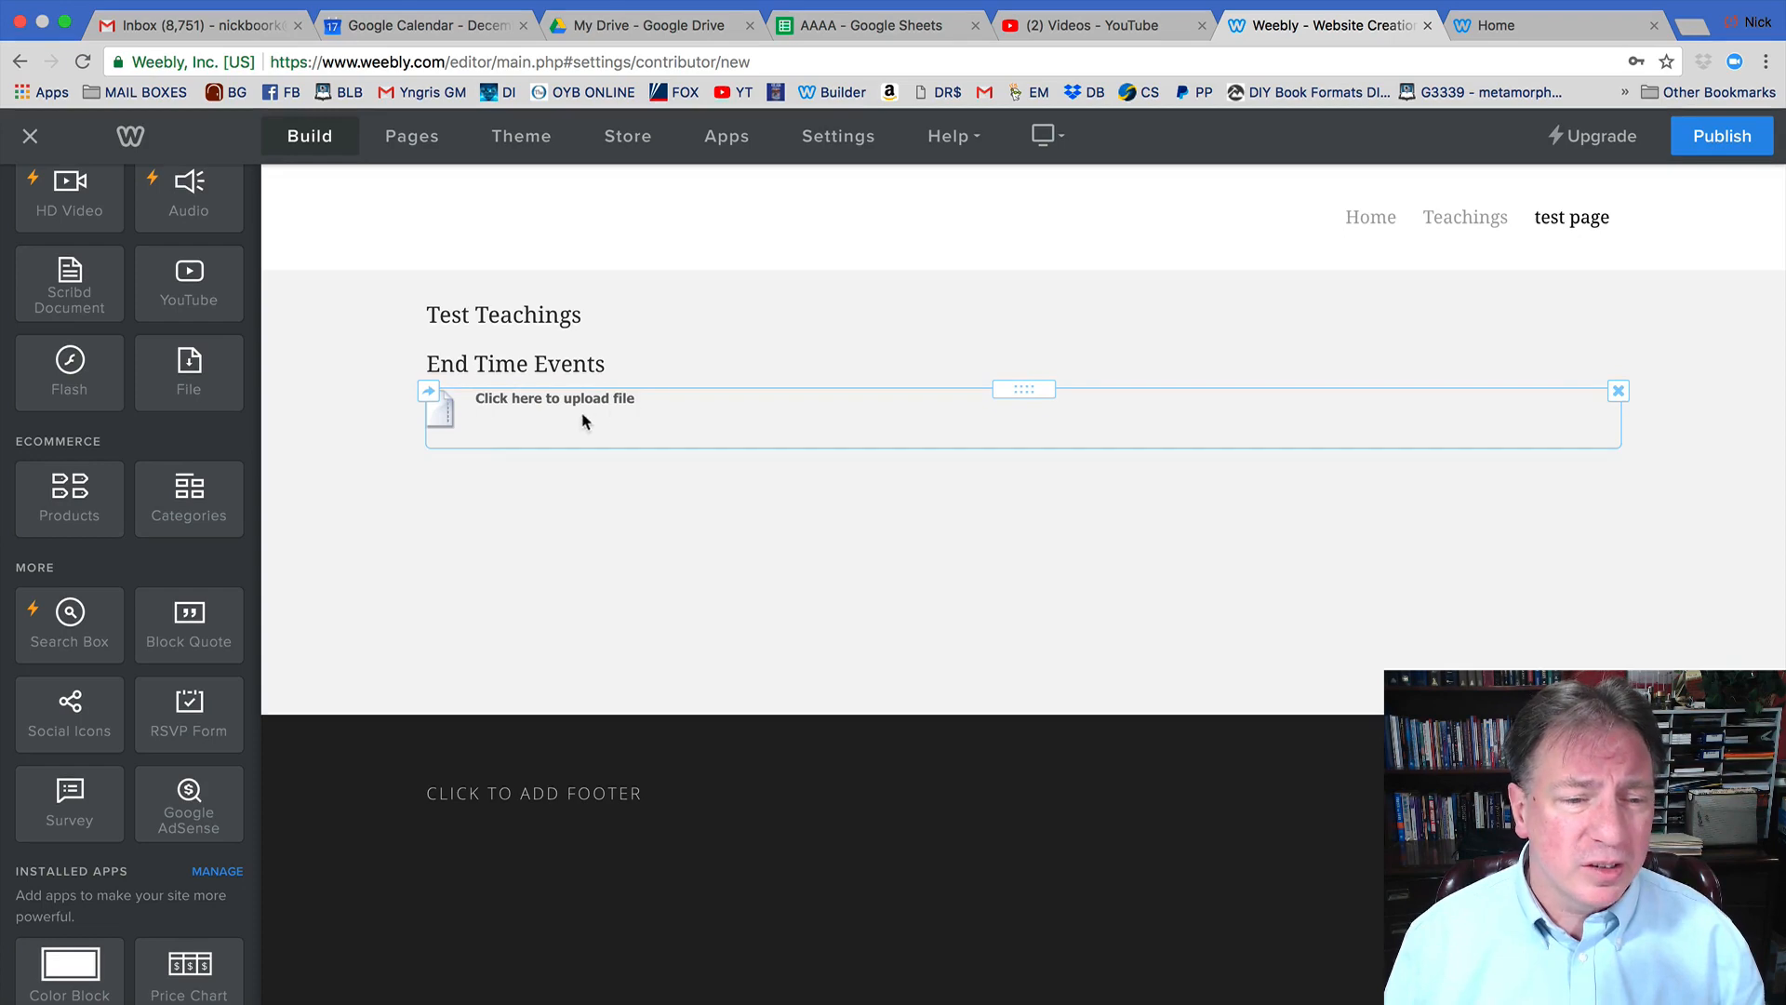
Upload the Test Page document from the computer into the File element as test_page.docx.
{"action": "left_click", "coordinate": [569, 398]}
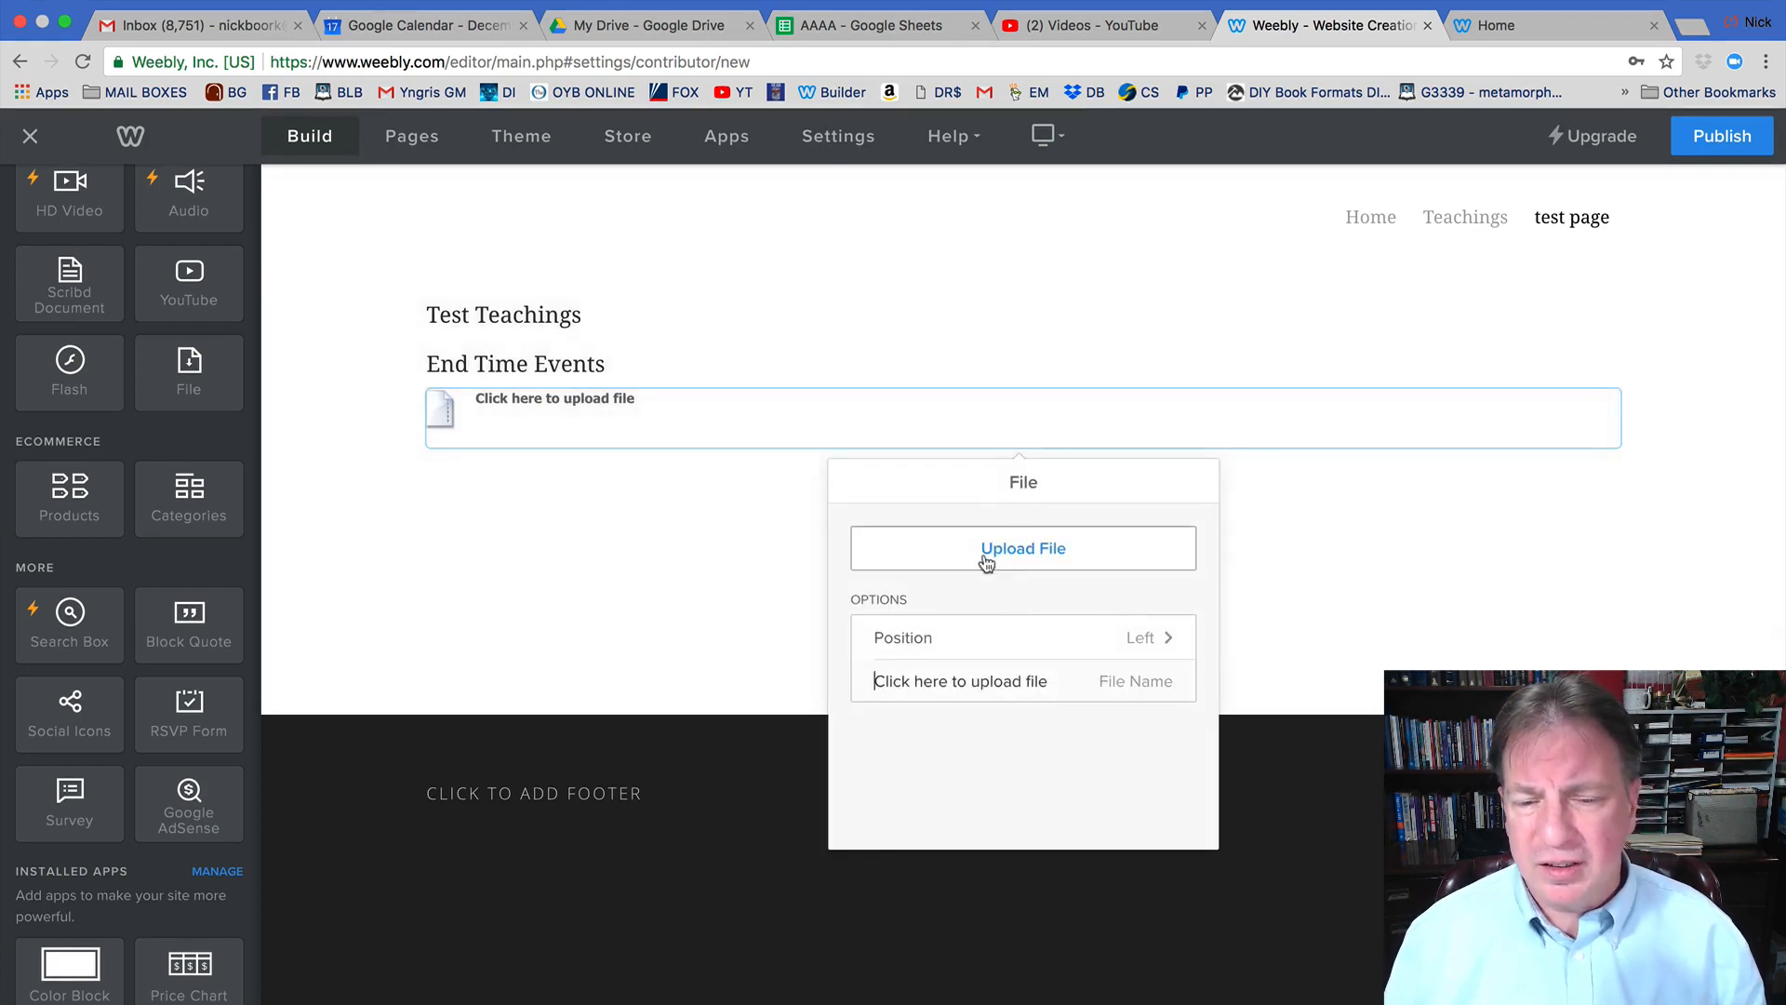
{"action": "left_click", "coordinate": [1048, 557]}
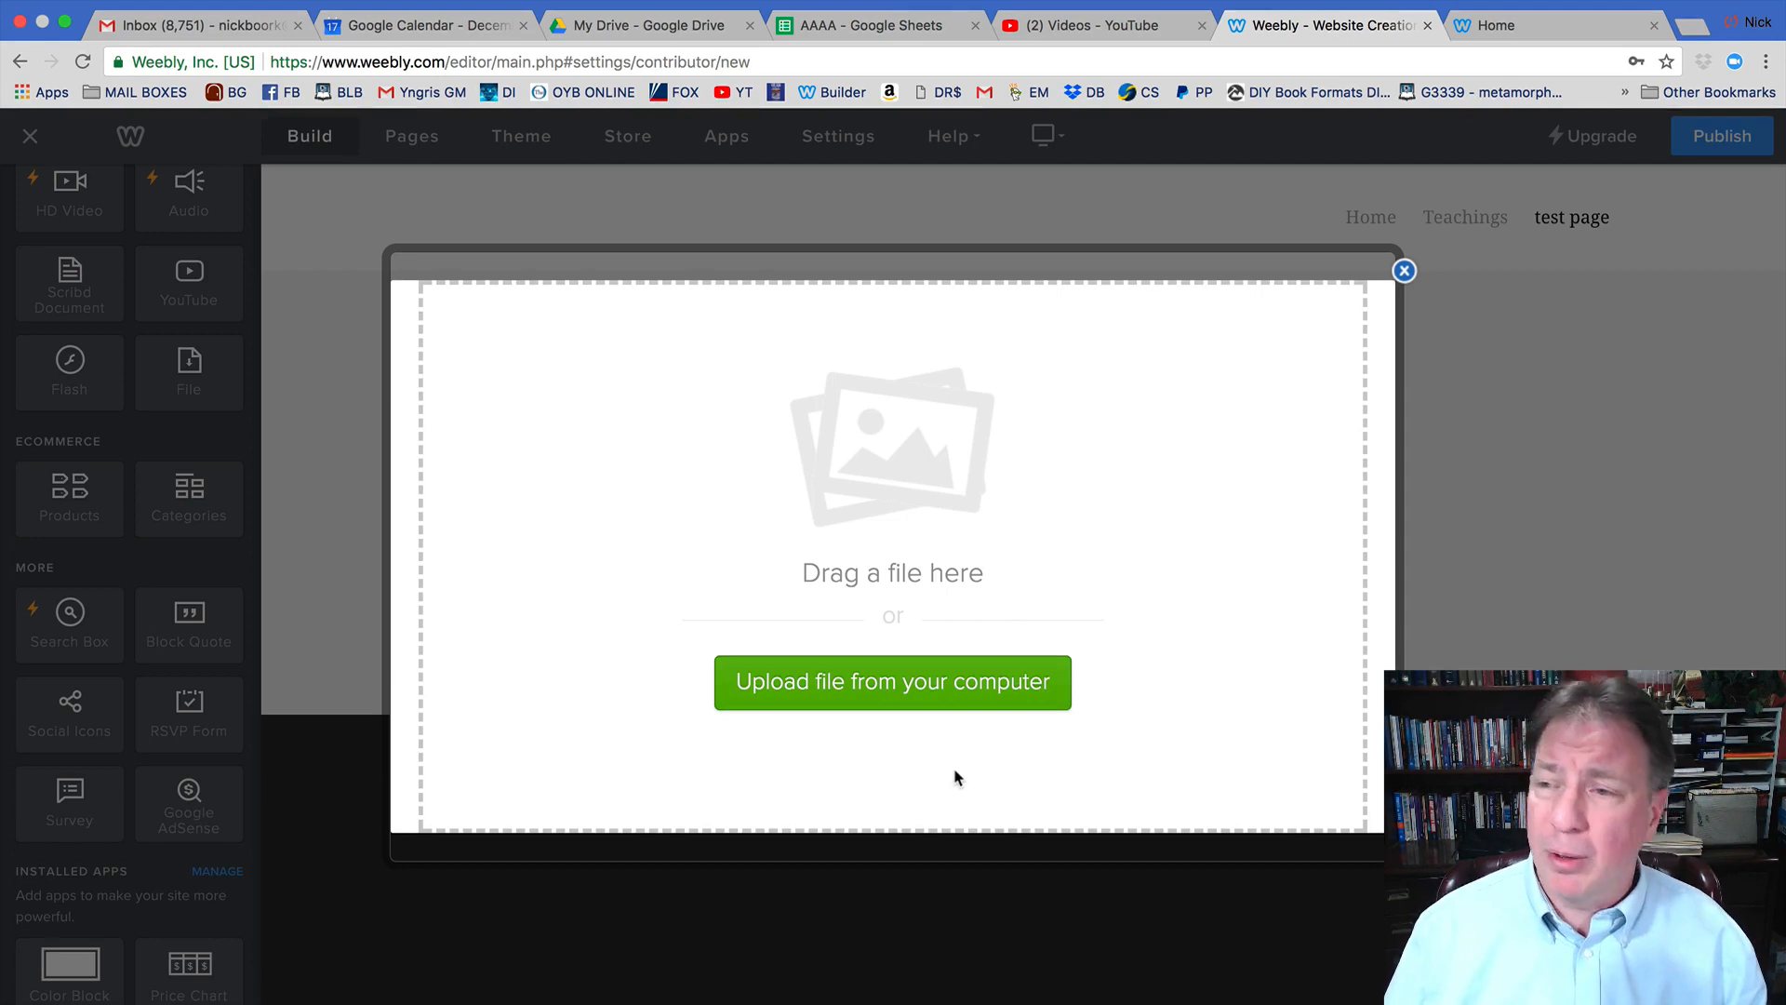
{"action": "left_click", "coordinate": [866, 693]}
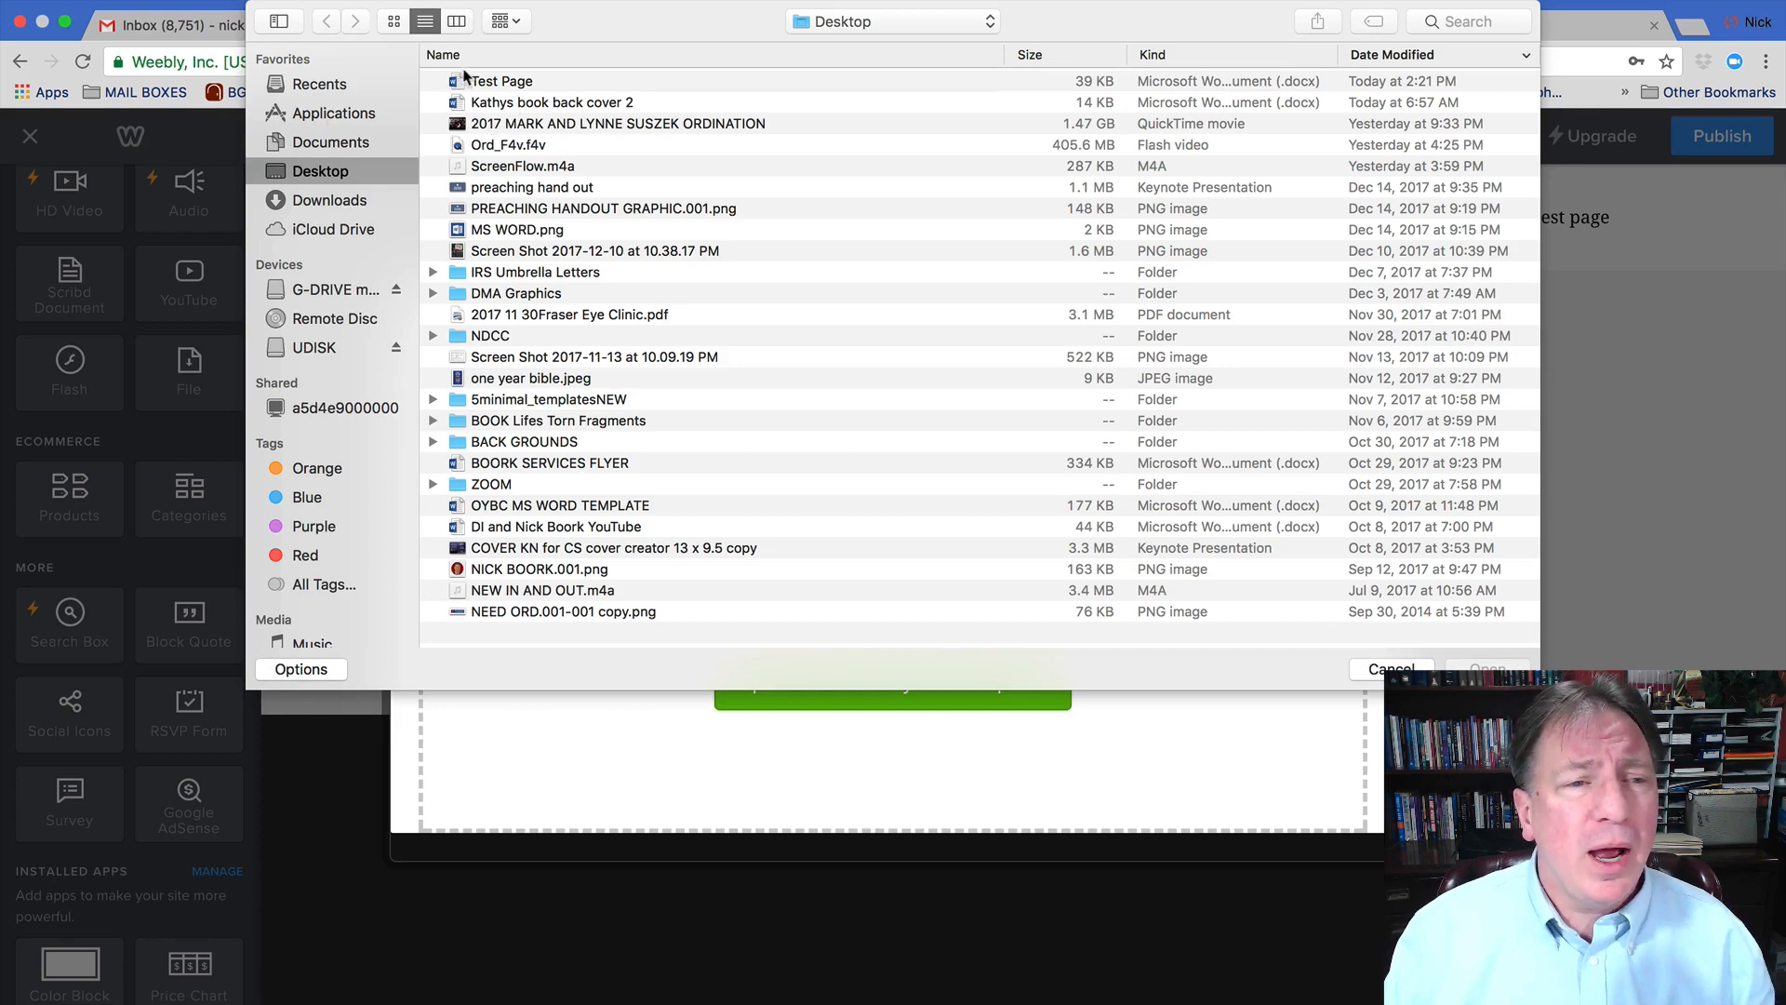
{"action": "left_click", "coordinate": [486, 85]}
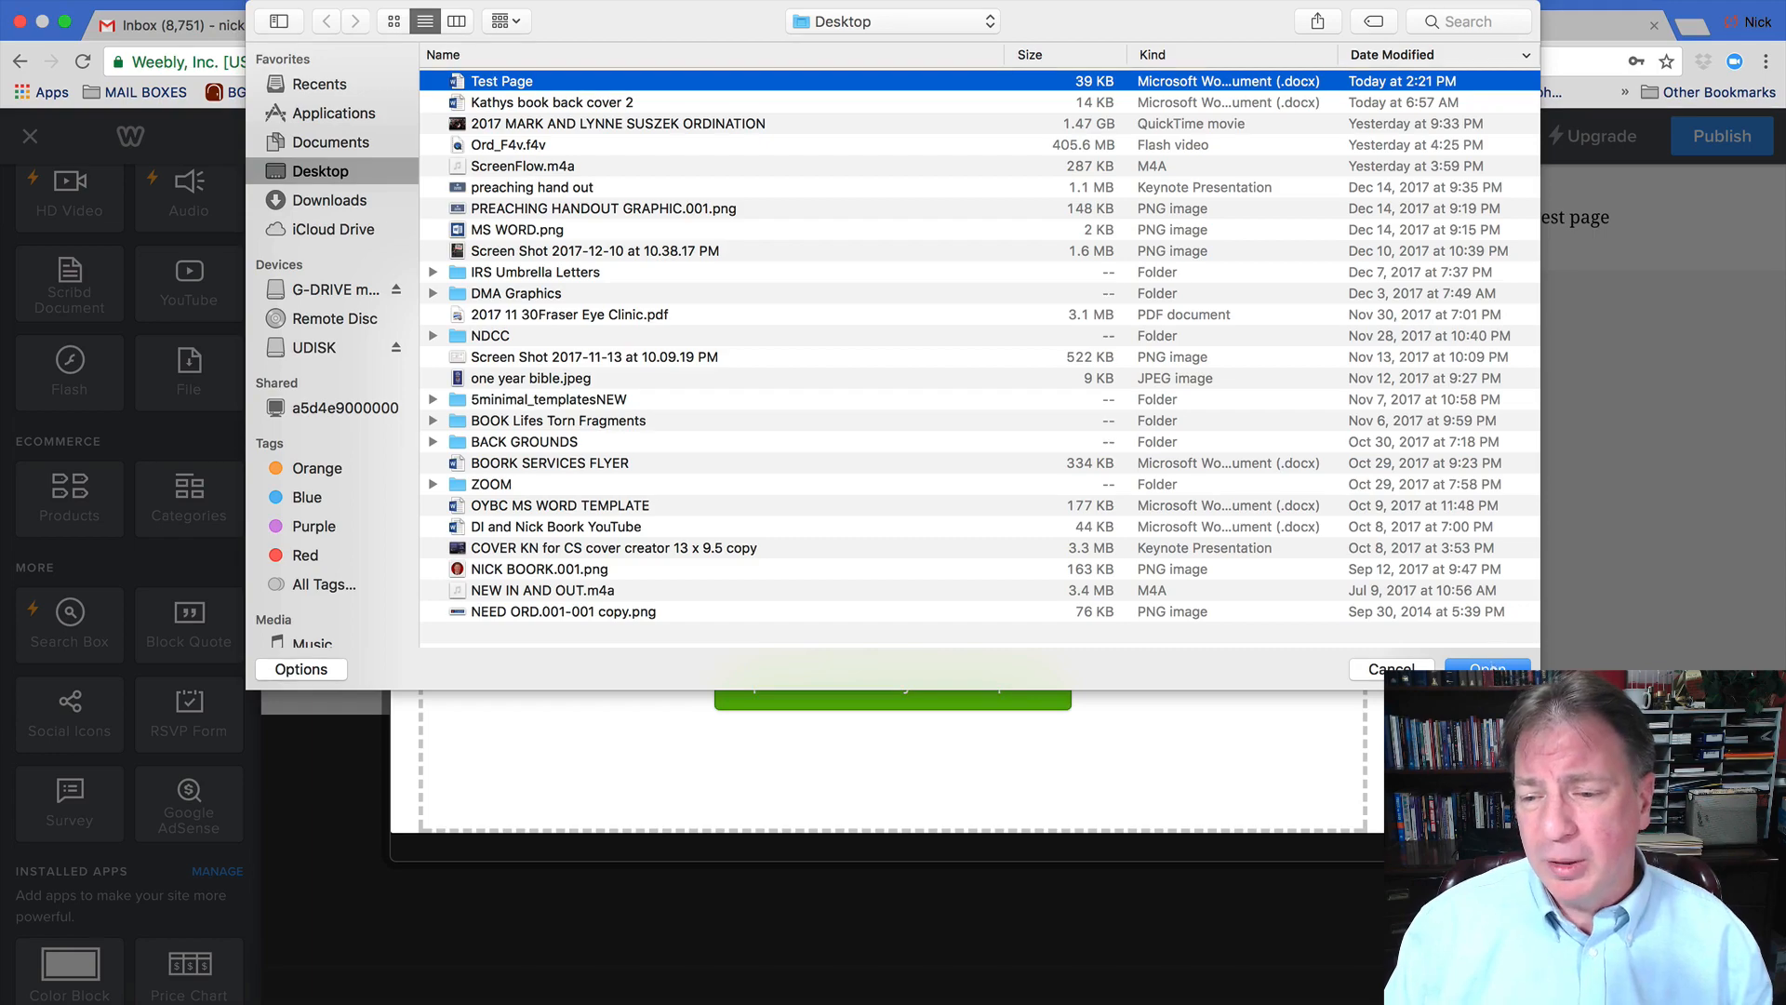
{"action": "left_click", "coordinate": [1488, 664]}
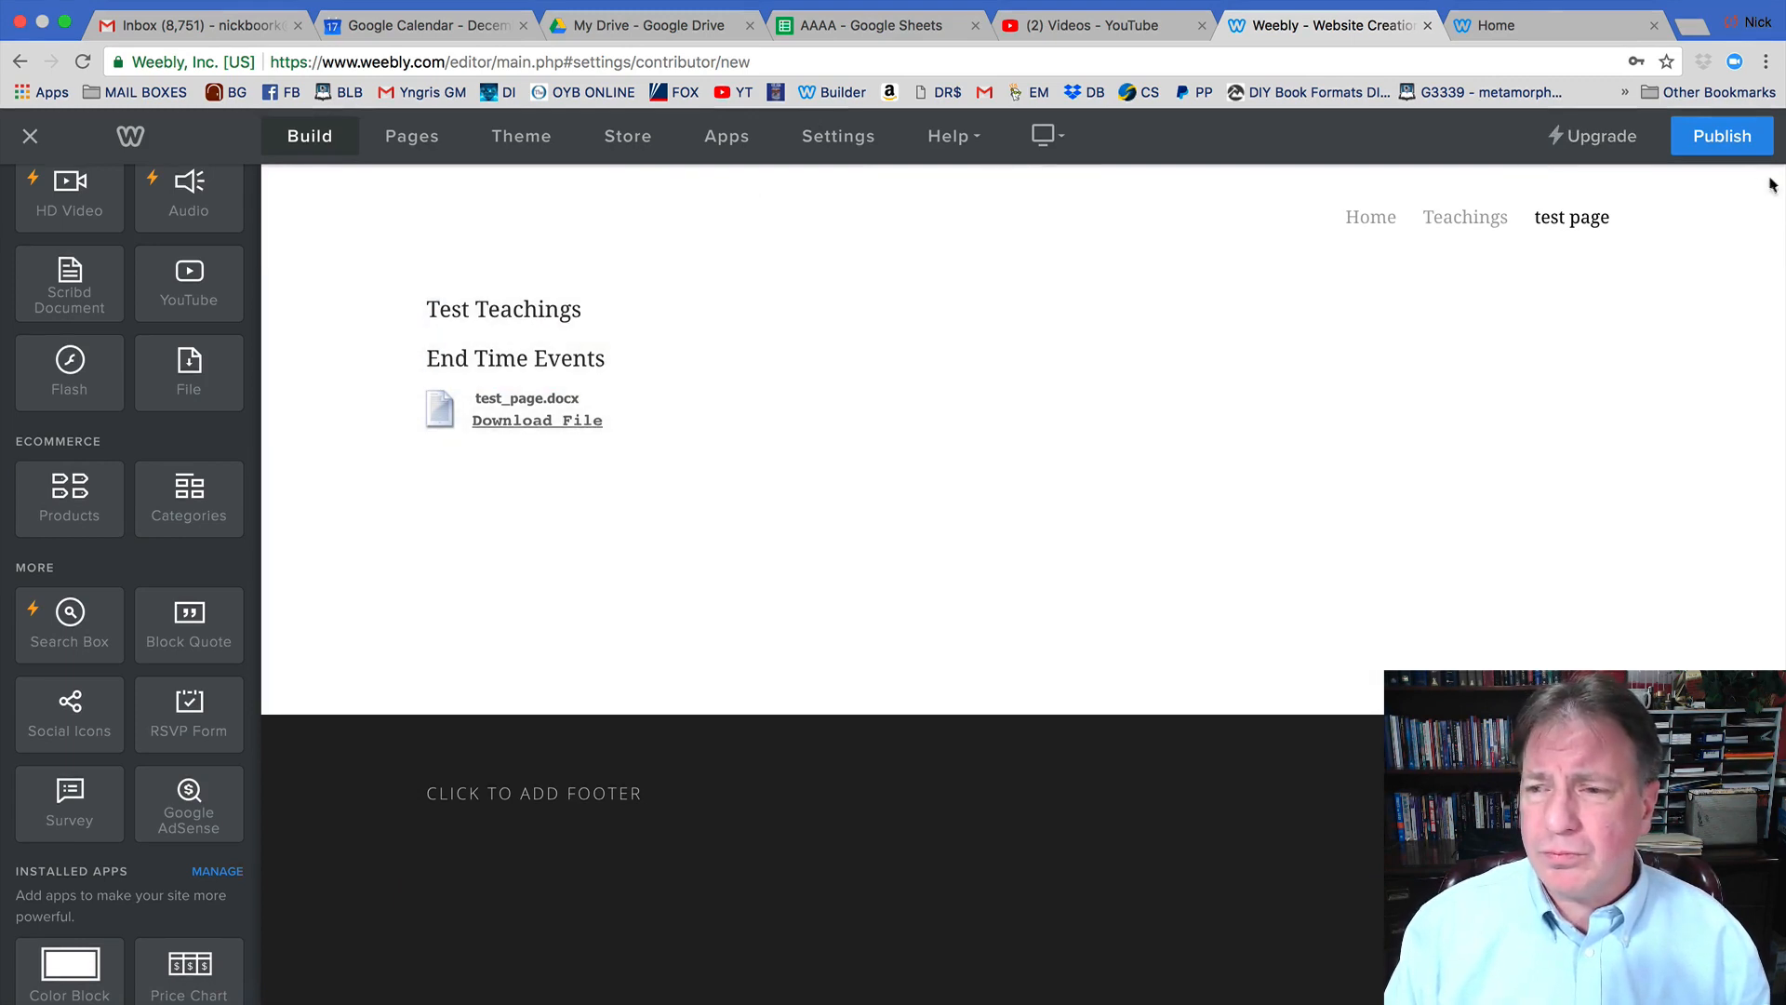
Publish the site and open the live site from the Website Published! dialog.
{"action": "left_click", "coordinate": [1732, 142]}
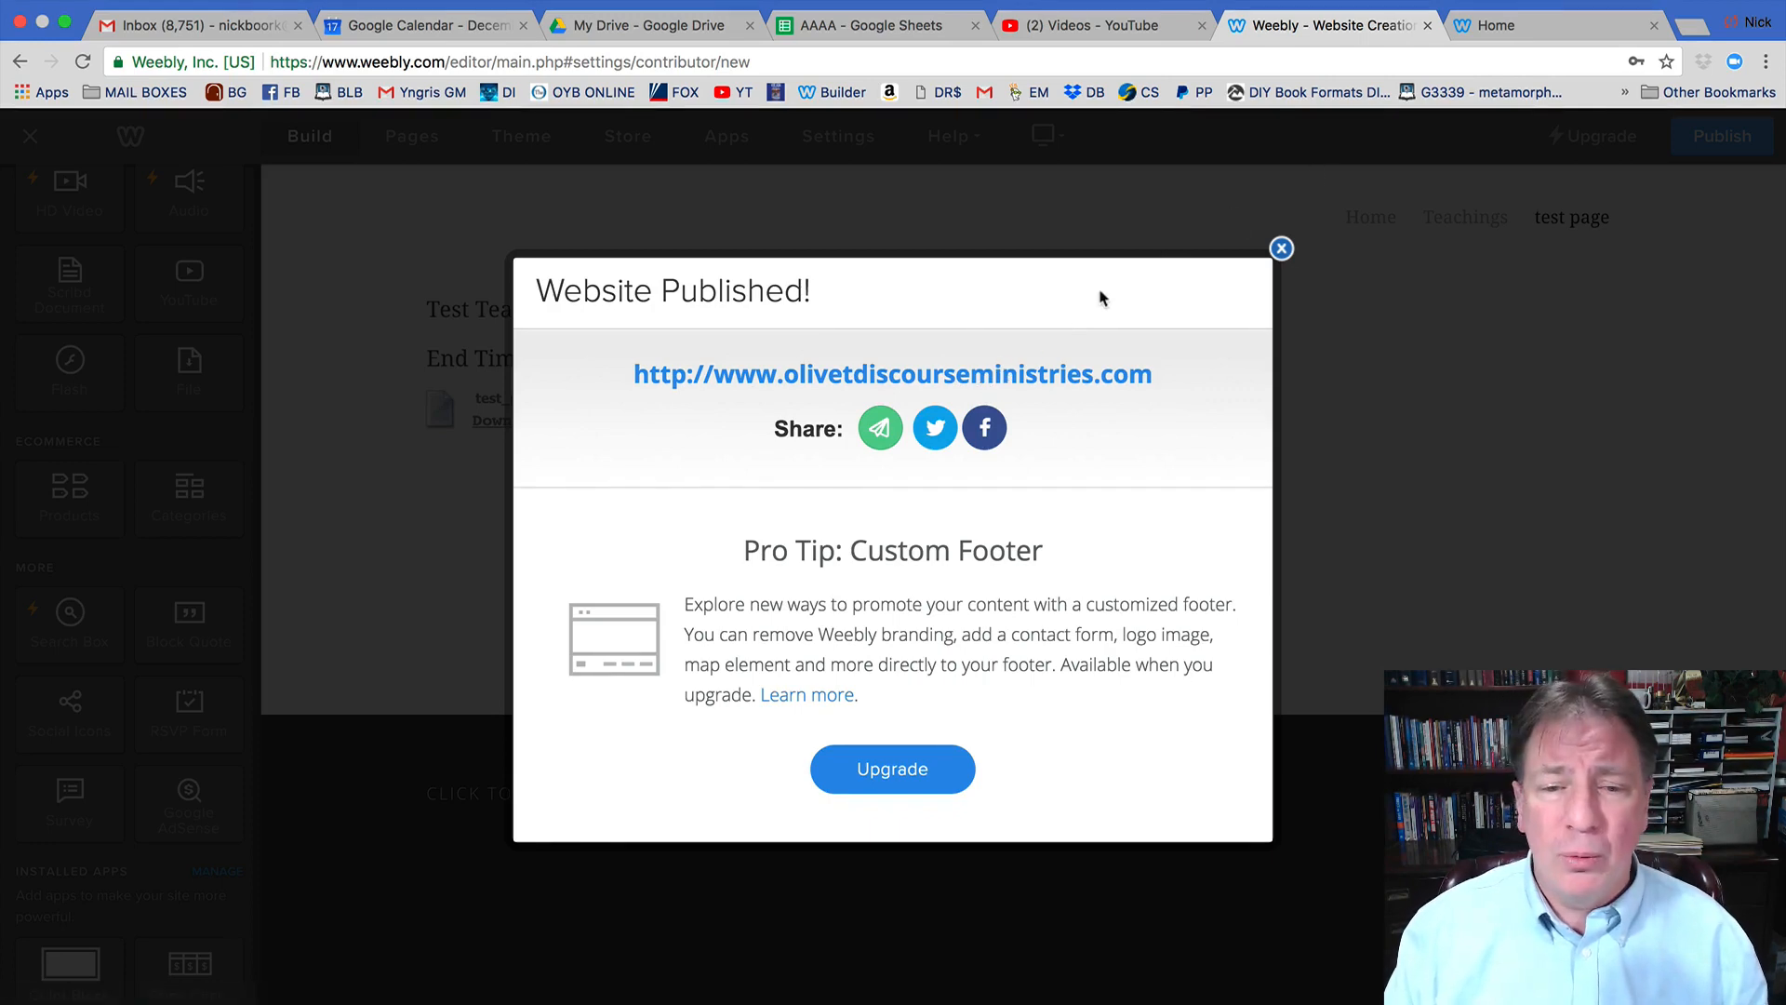
{"action": "left_click", "coordinate": [993, 376]}
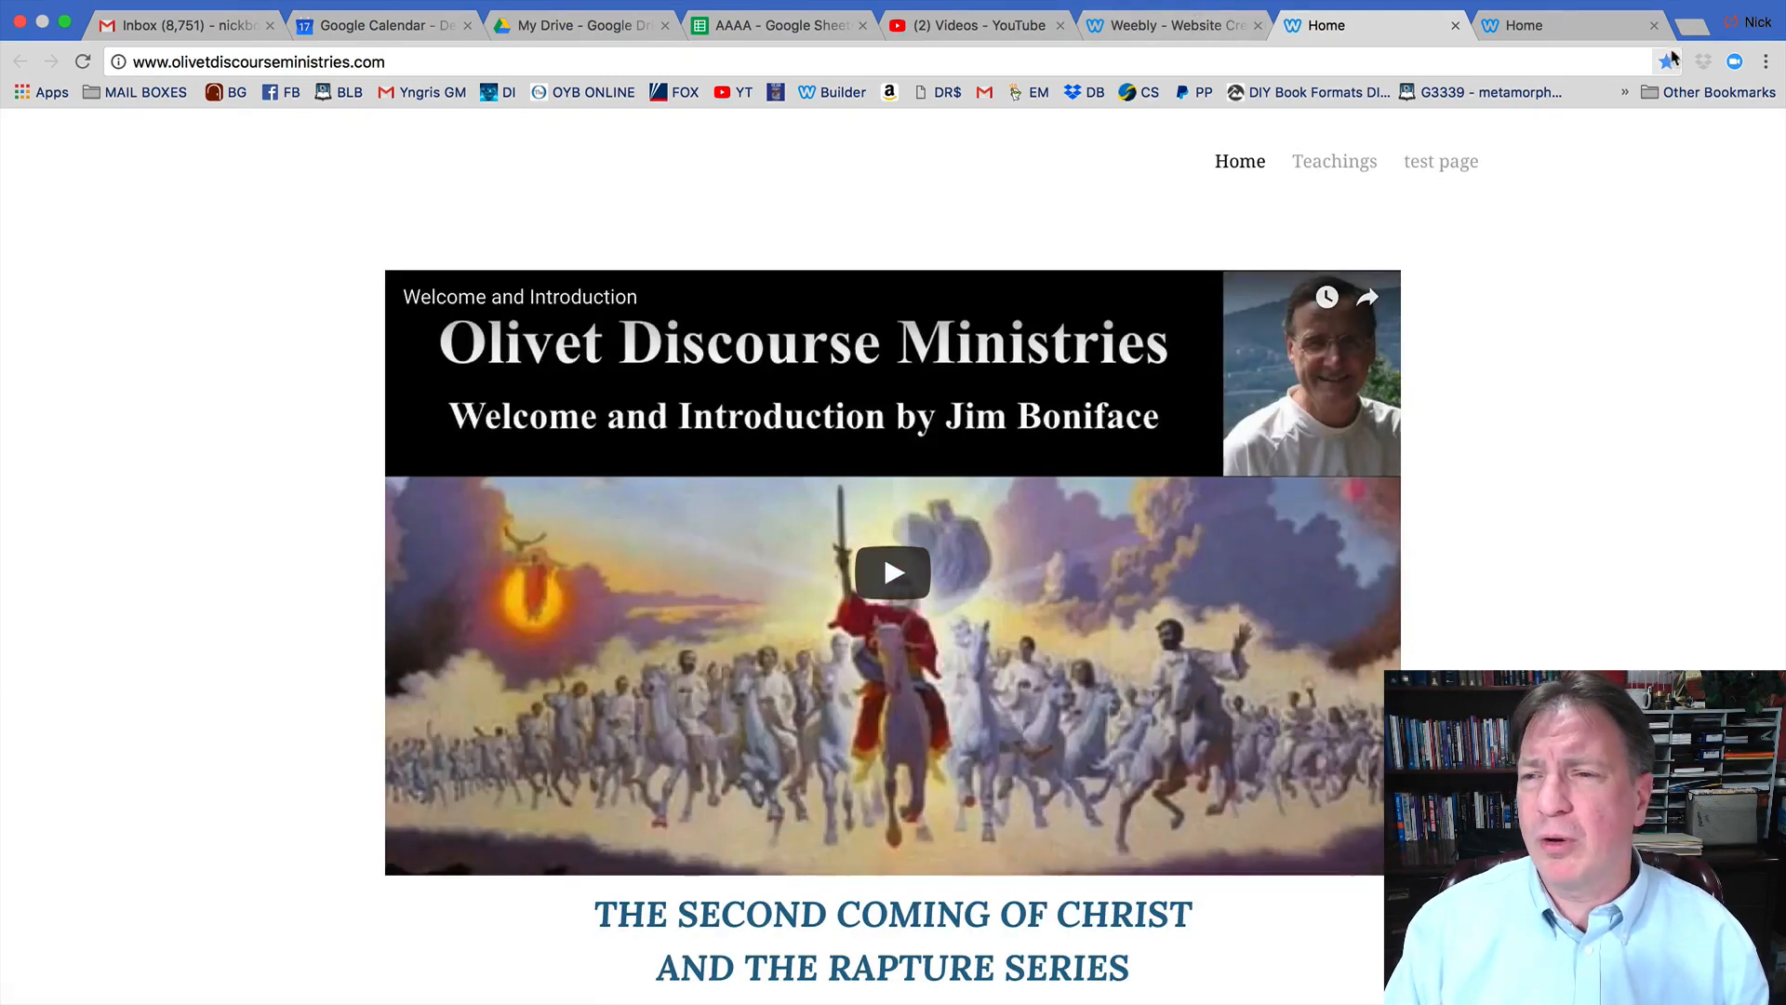
On the live test page, download test_page.docx and open it from the browser's downloads bar.
{"action": "left_click", "coordinate": [1654, 25]}
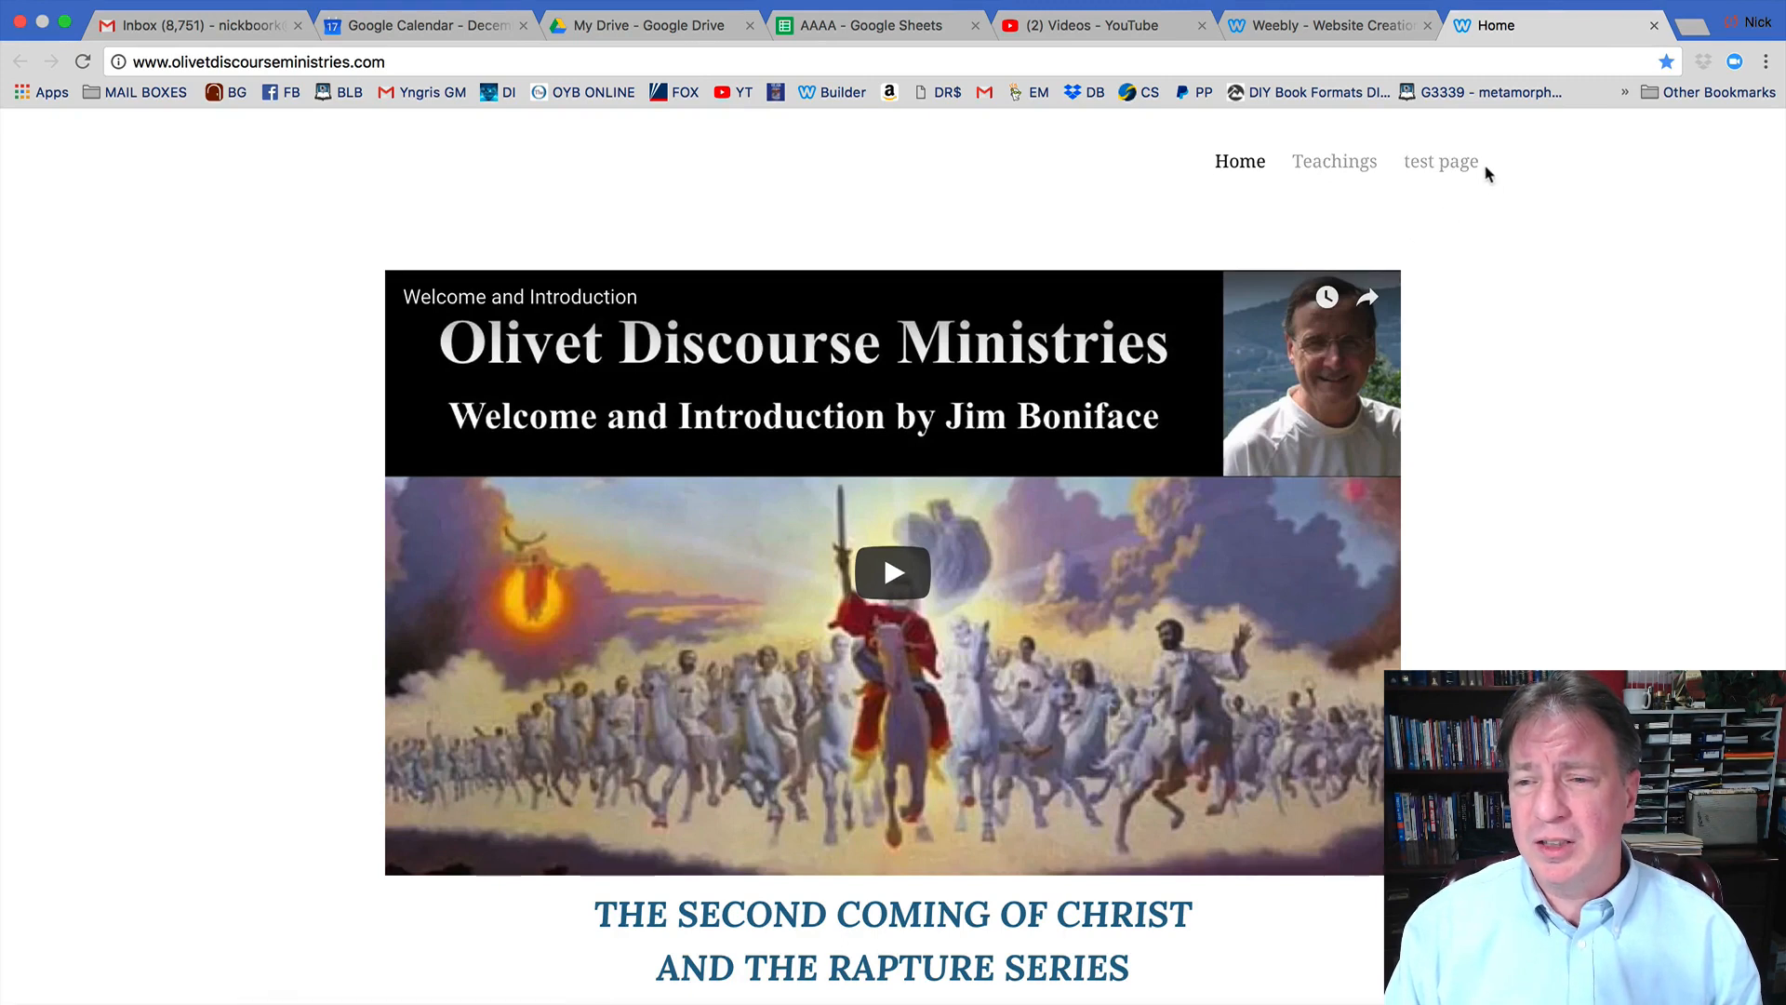
{"action": "left_click", "coordinate": [1453, 167]}
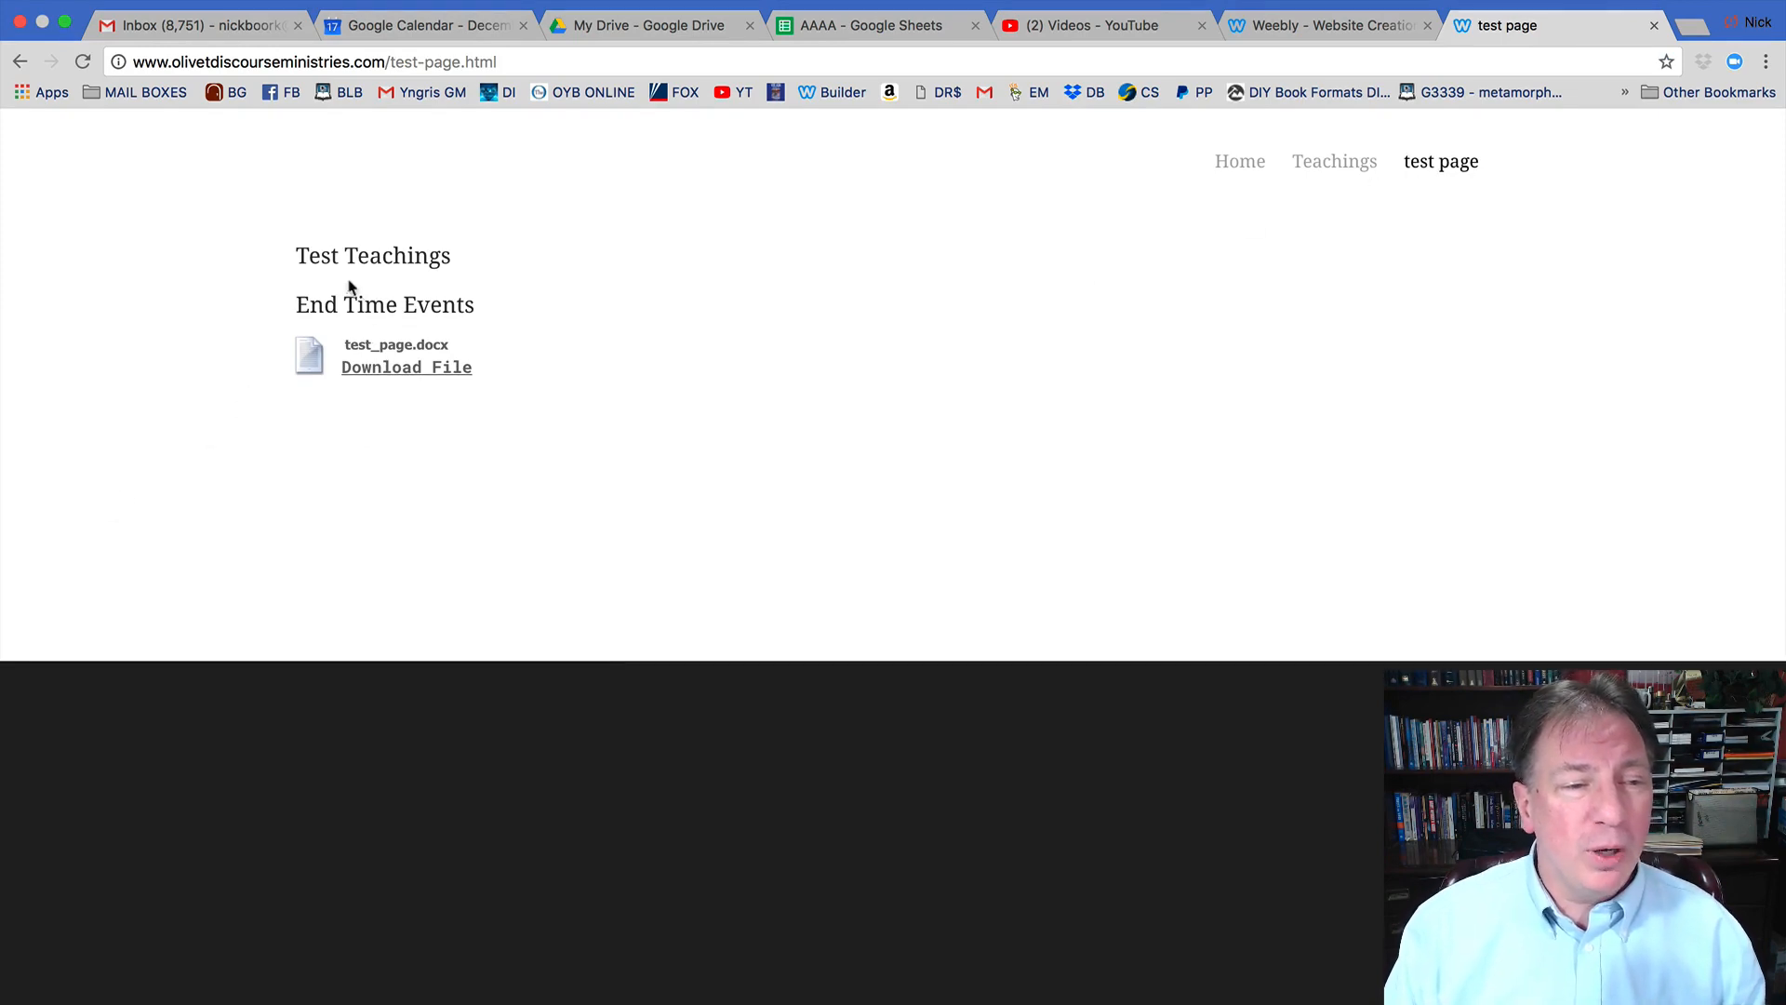
{"action": "left_click", "coordinate": [391, 370]}
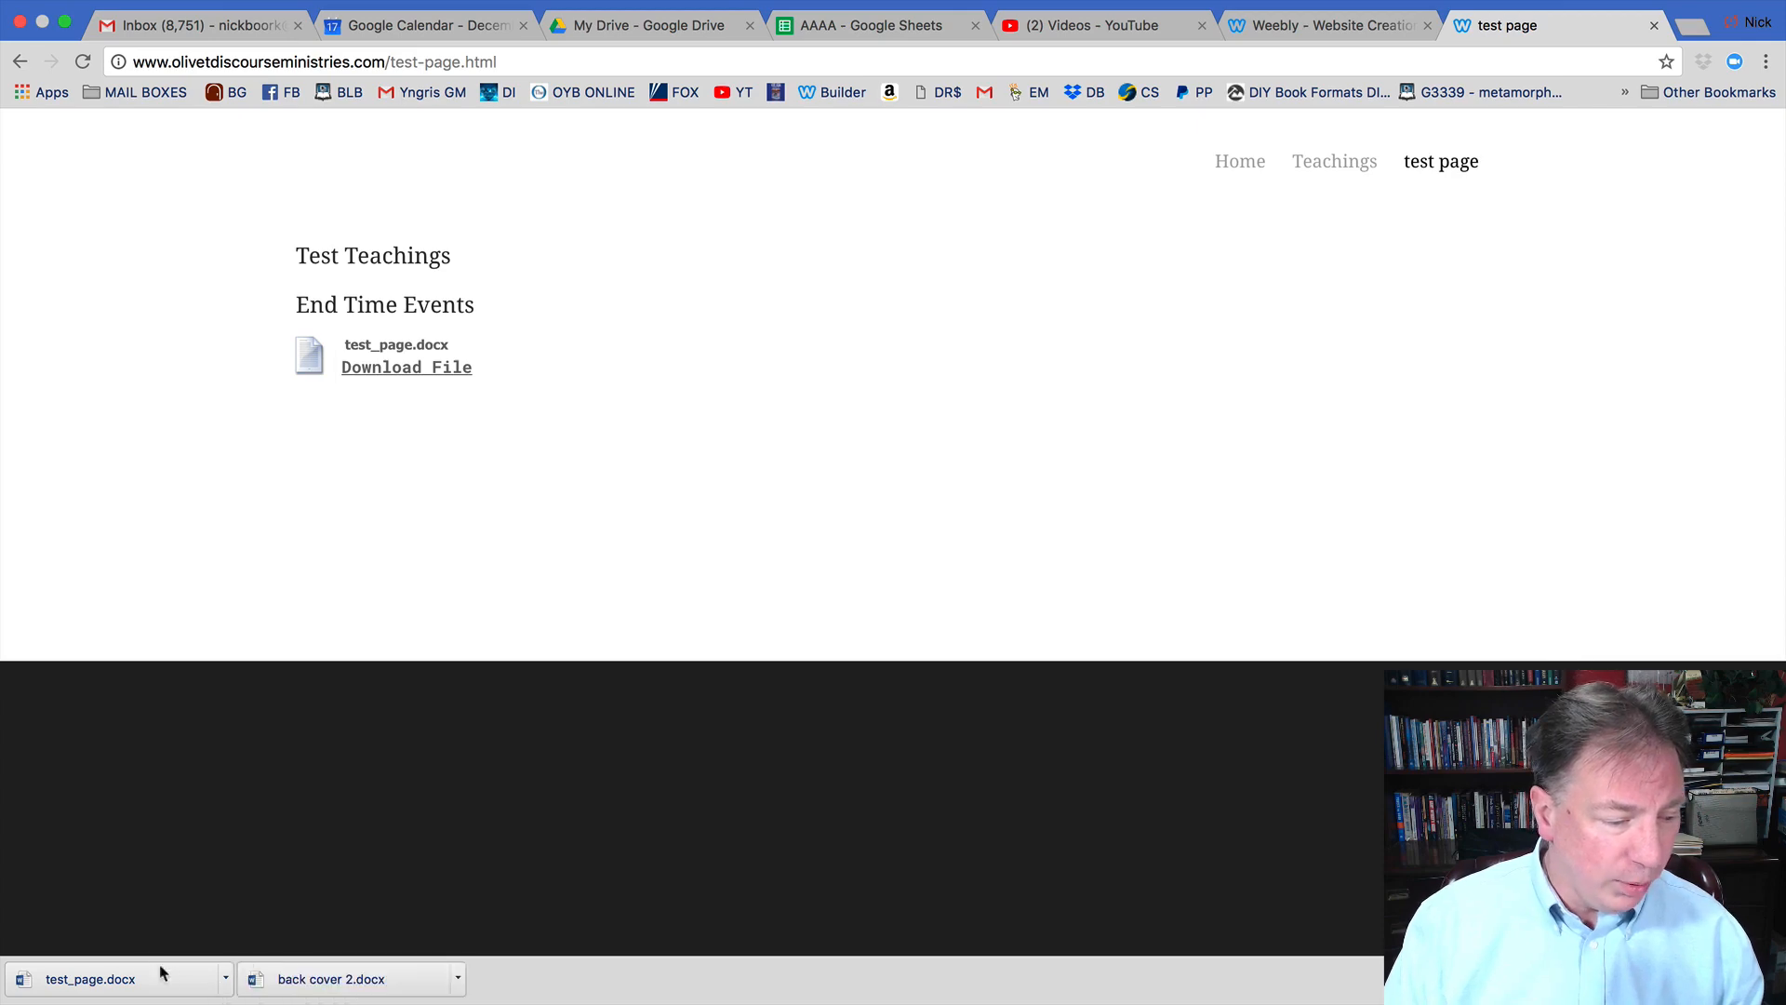
{"action": "left_click", "coordinate": [225, 979]}
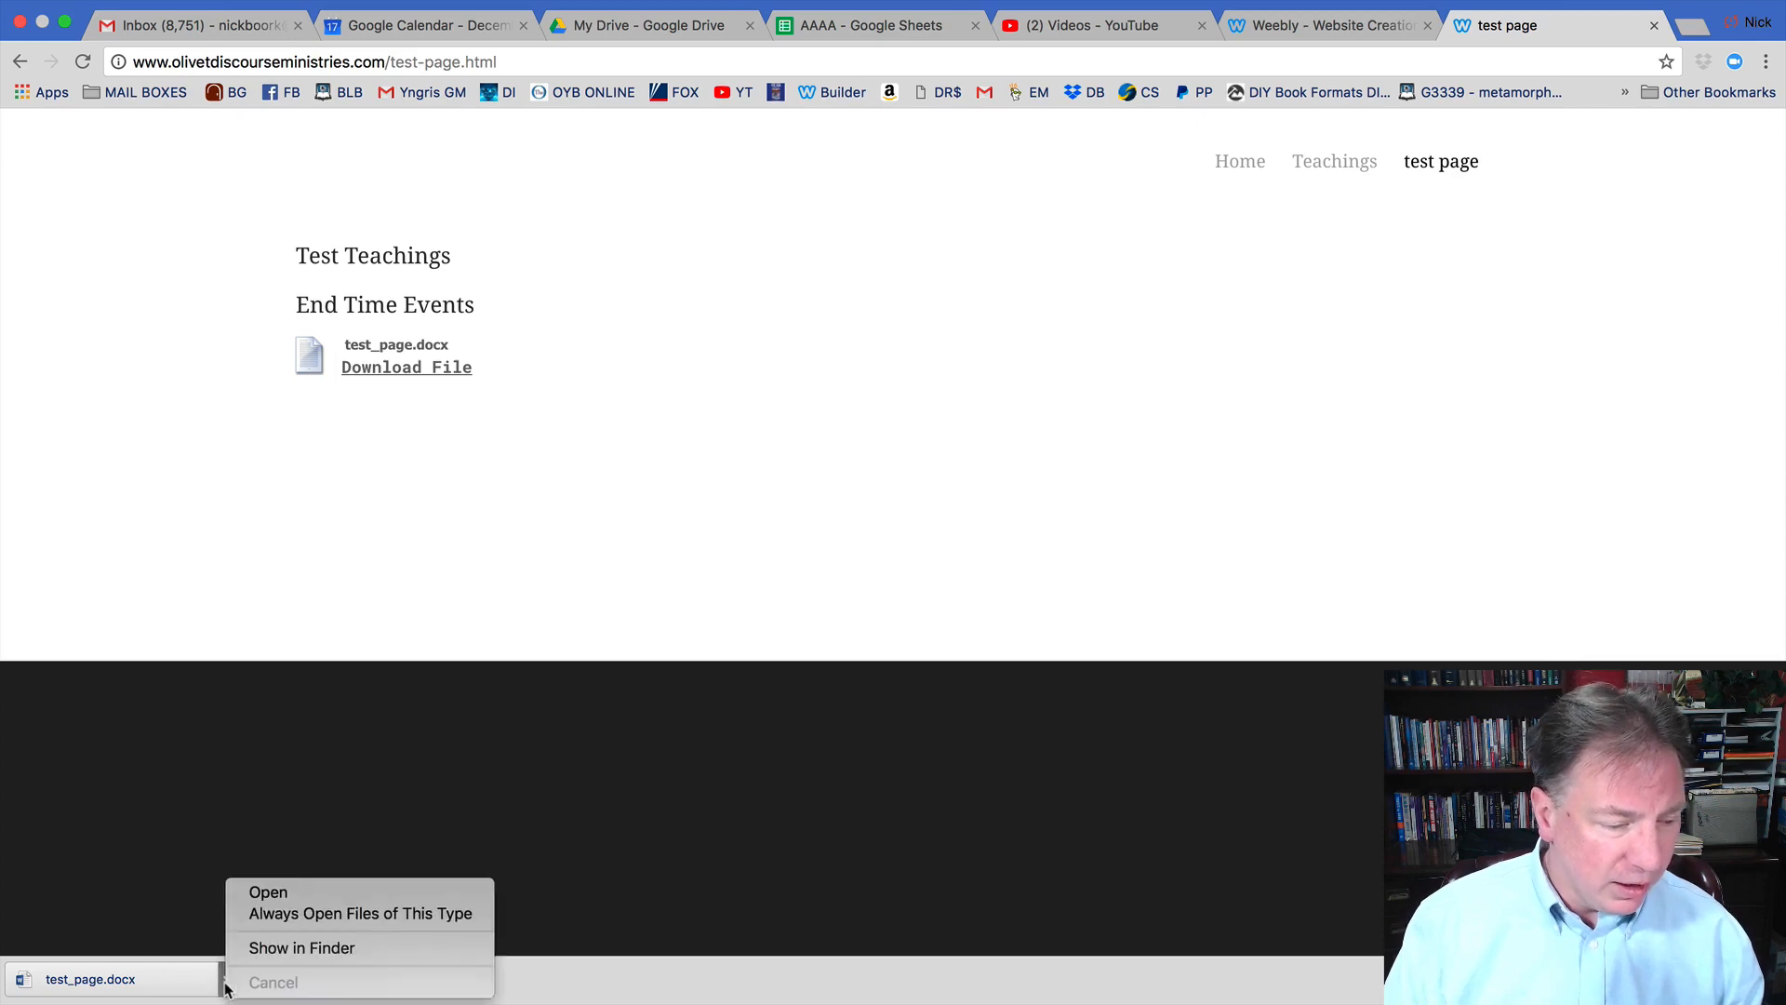
{"action": "left_click", "coordinate": [270, 891]}
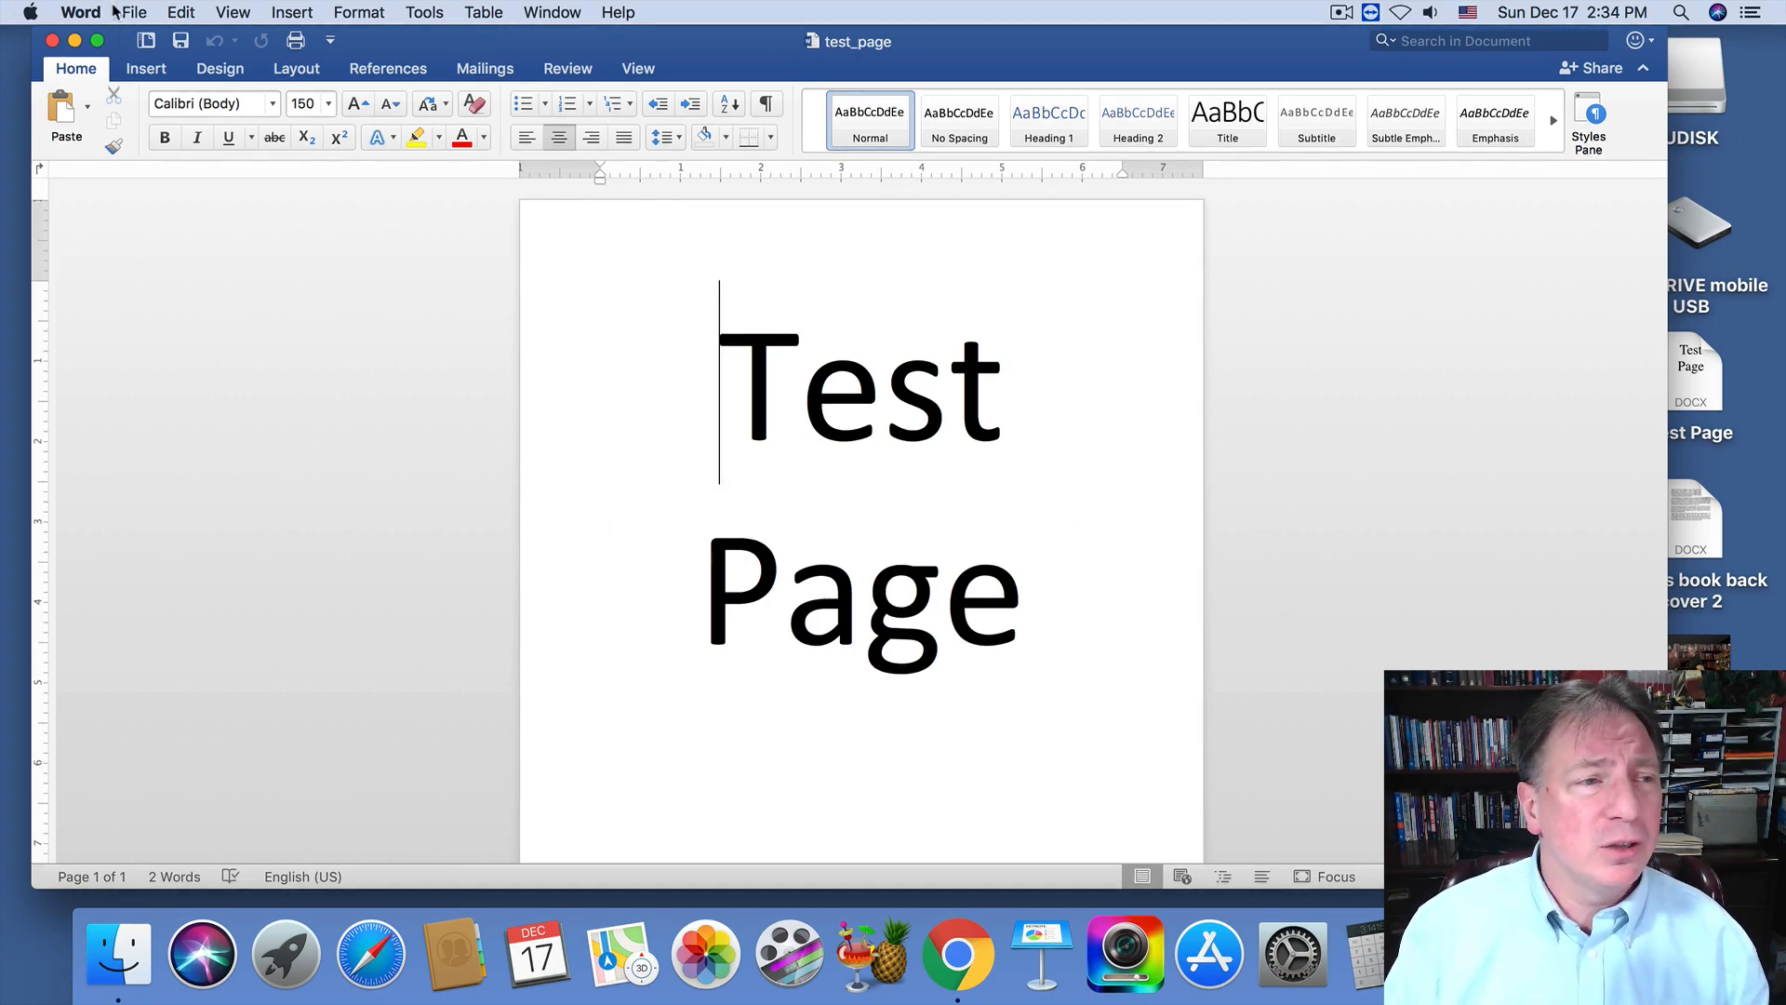
Save the document as a PDF through Save As, then close the Word window.
{"action": "left_click", "coordinate": [134, 13]}
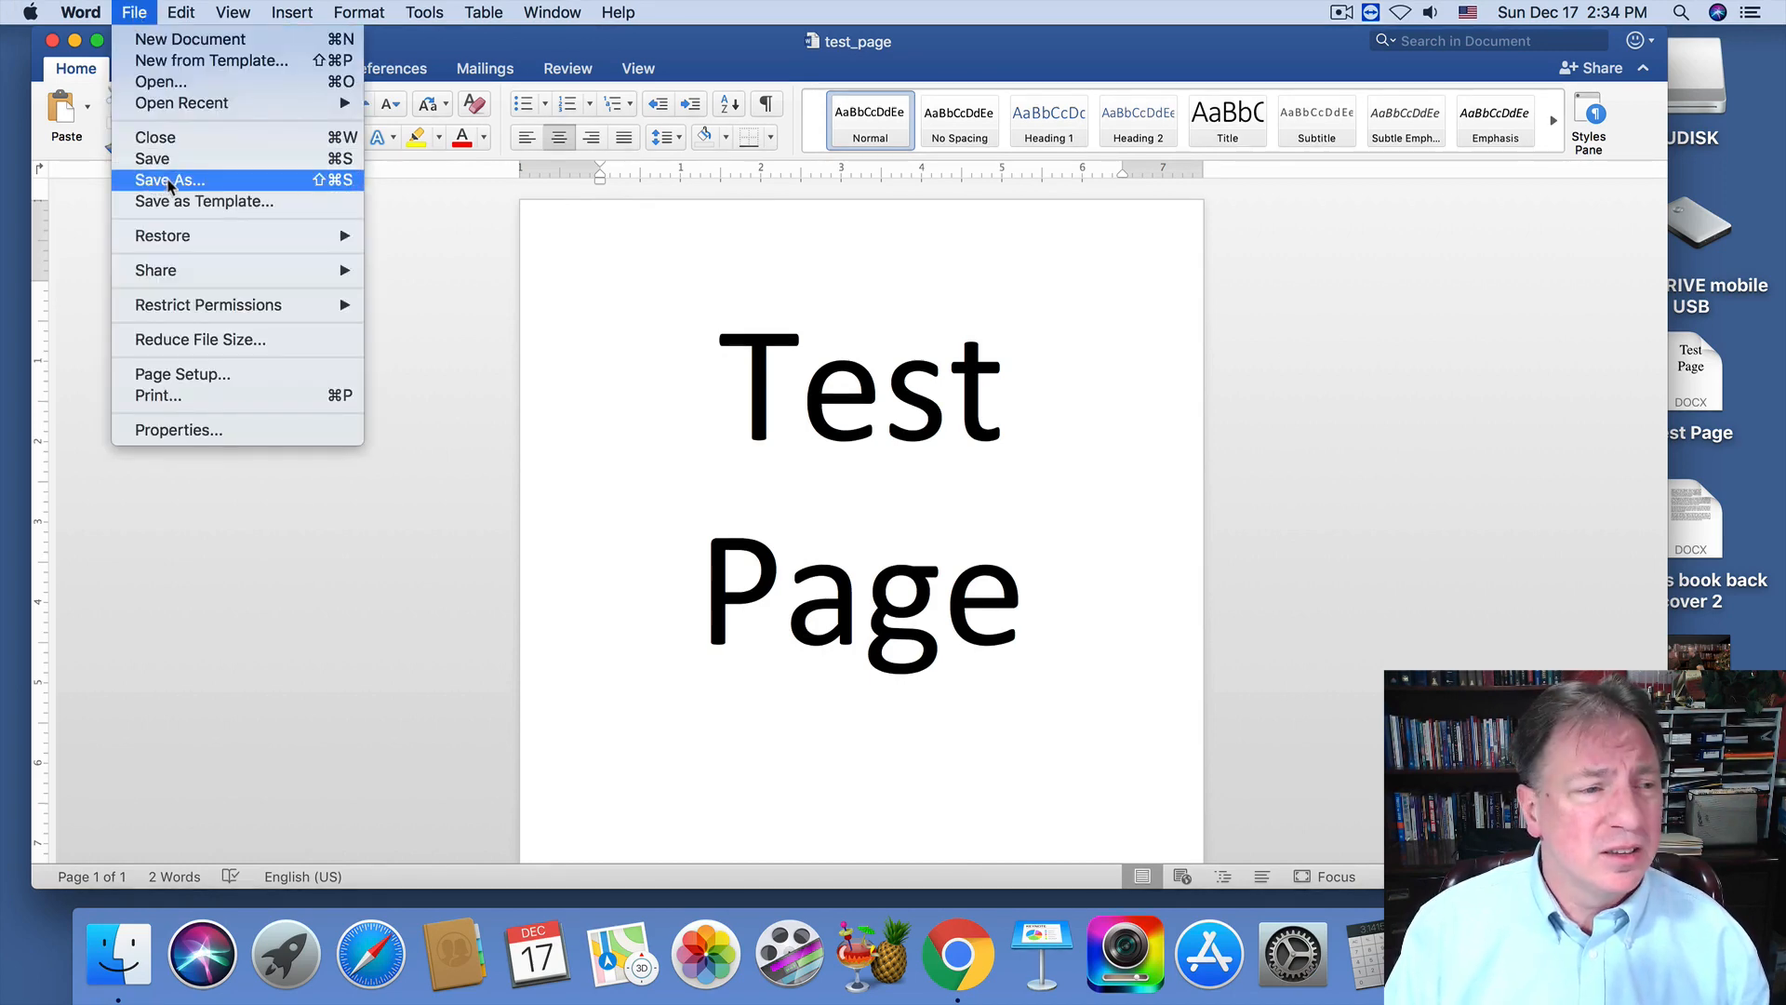
{"action": "left_click", "coordinate": [170, 186]}
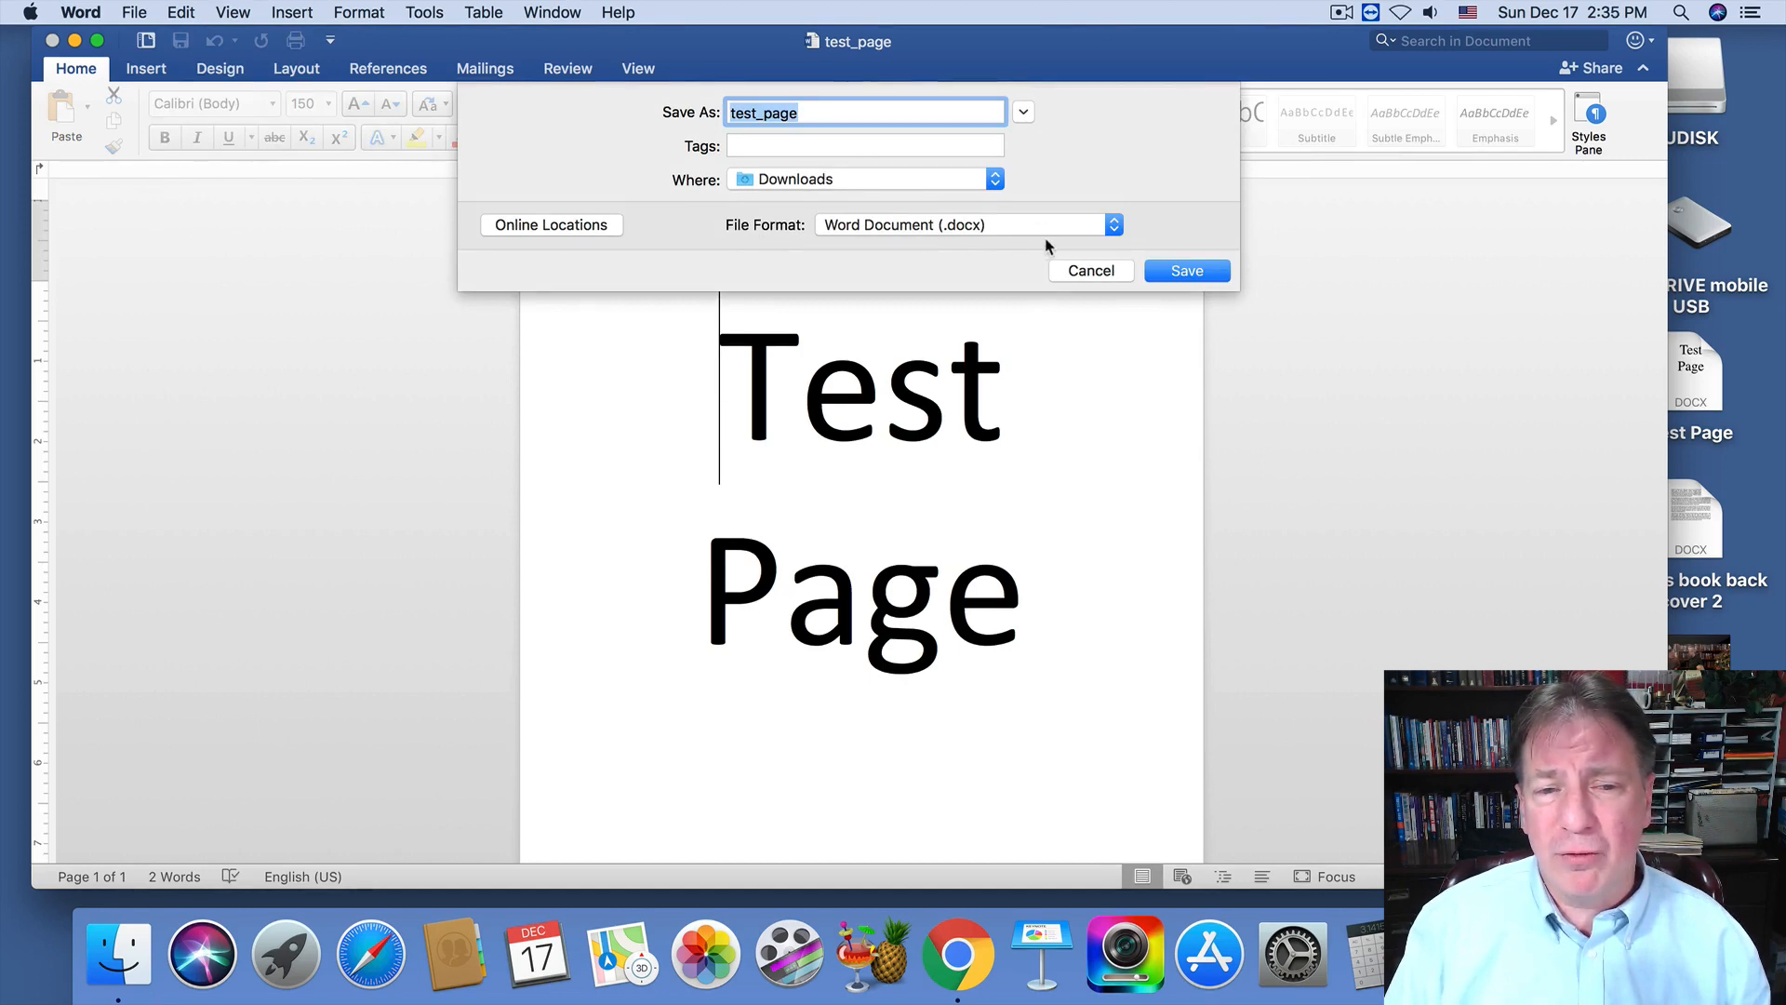
{"action": "left_click", "coordinate": [1114, 227]}
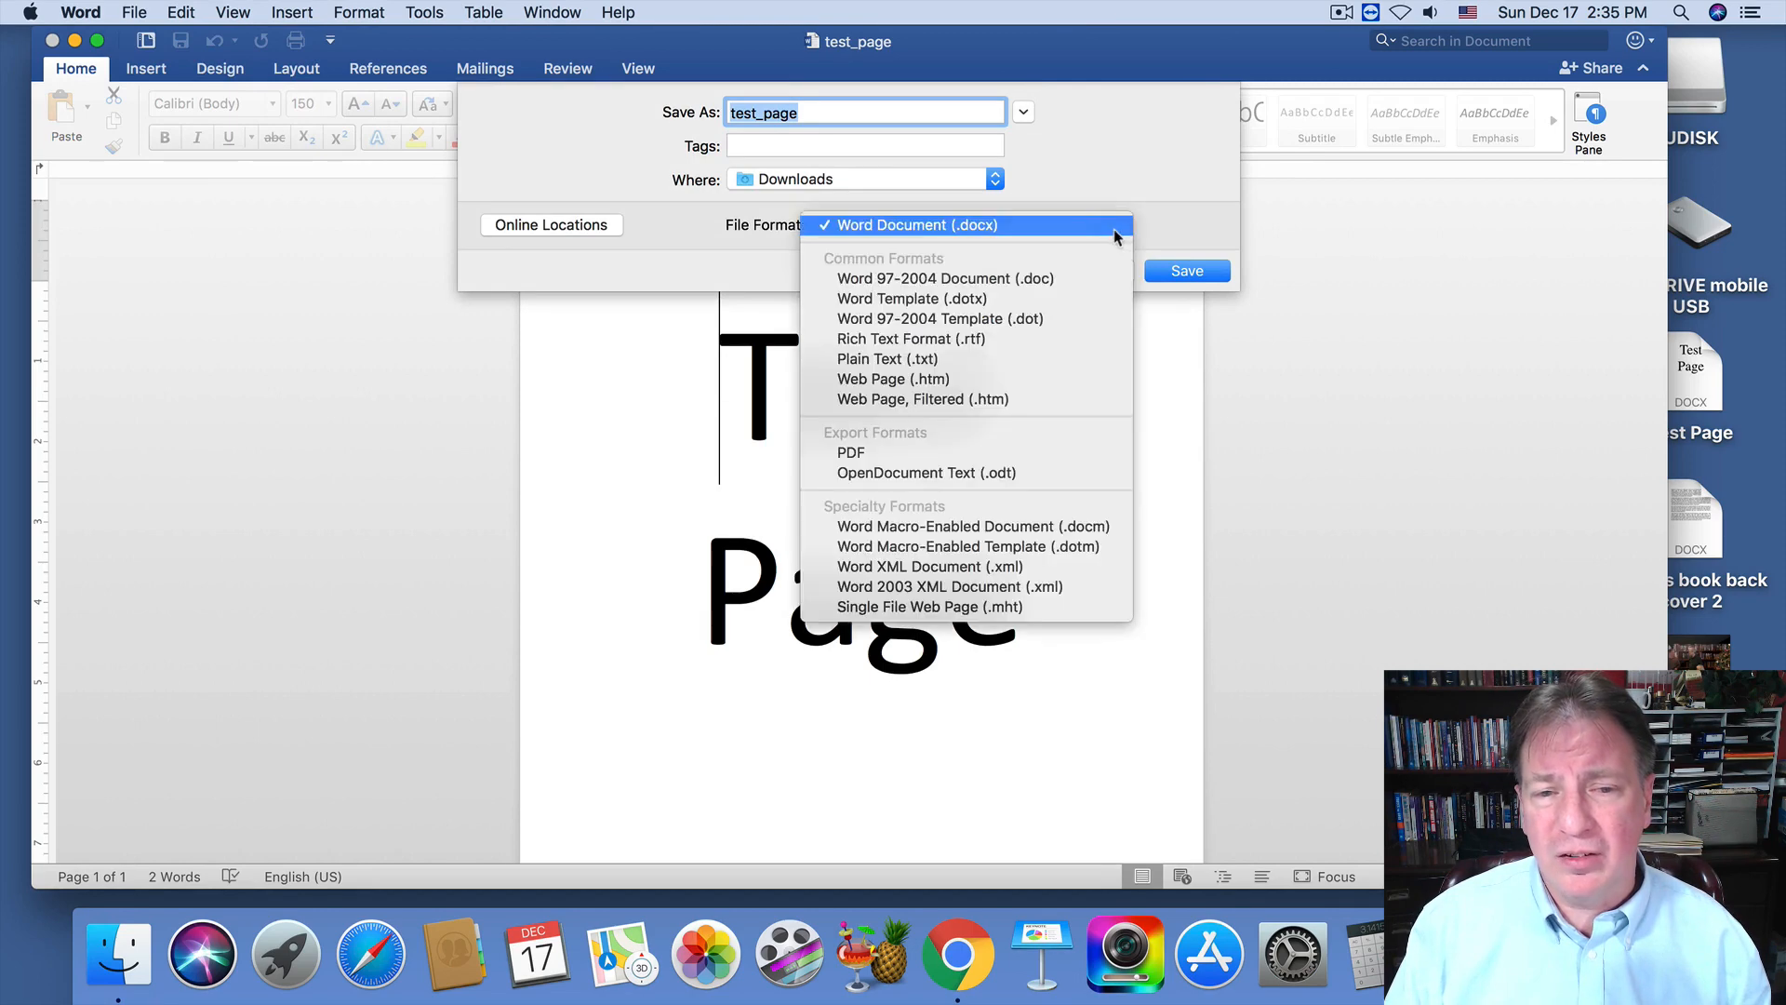
{"action": "left_click", "coordinate": [875, 454]}
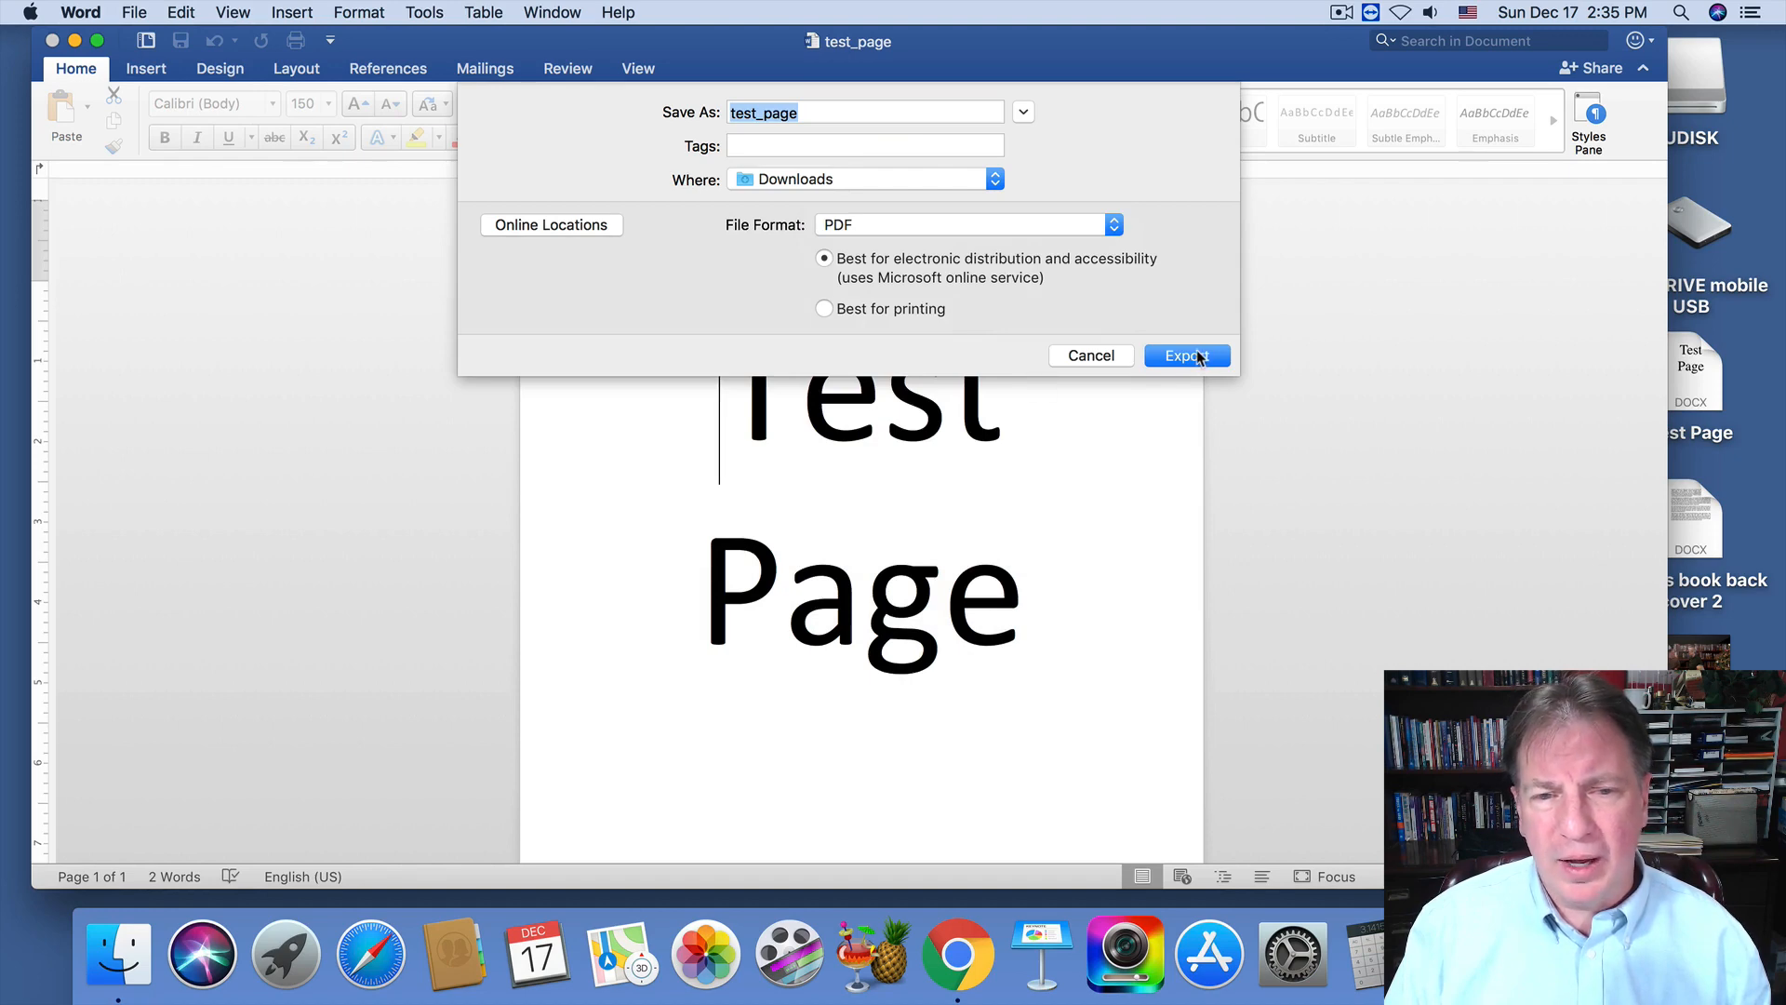
{"action": "left_click", "coordinate": [1187, 355]}
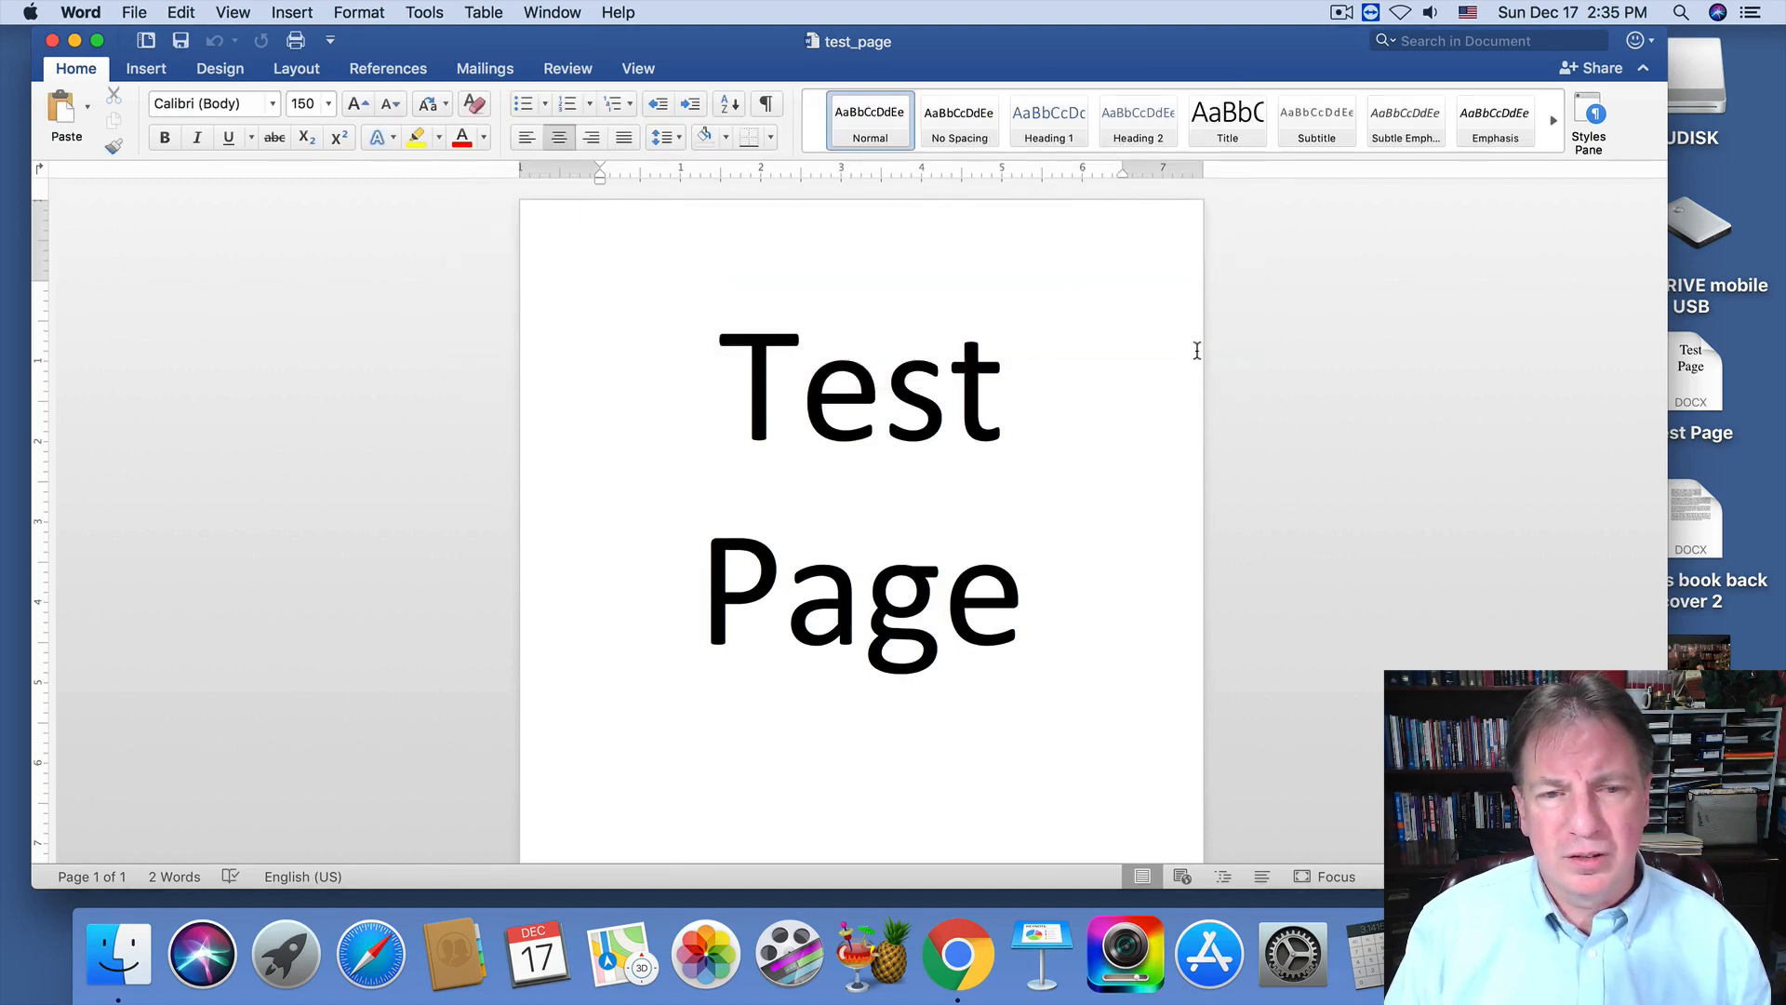
{"action": "left_click", "coordinate": [52, 40]}
In a new Finder window, drag the test_page PDF from Downloads onto the desktop, then close Finder.
{"action": "left_click", "coordinate": [177, 123]}
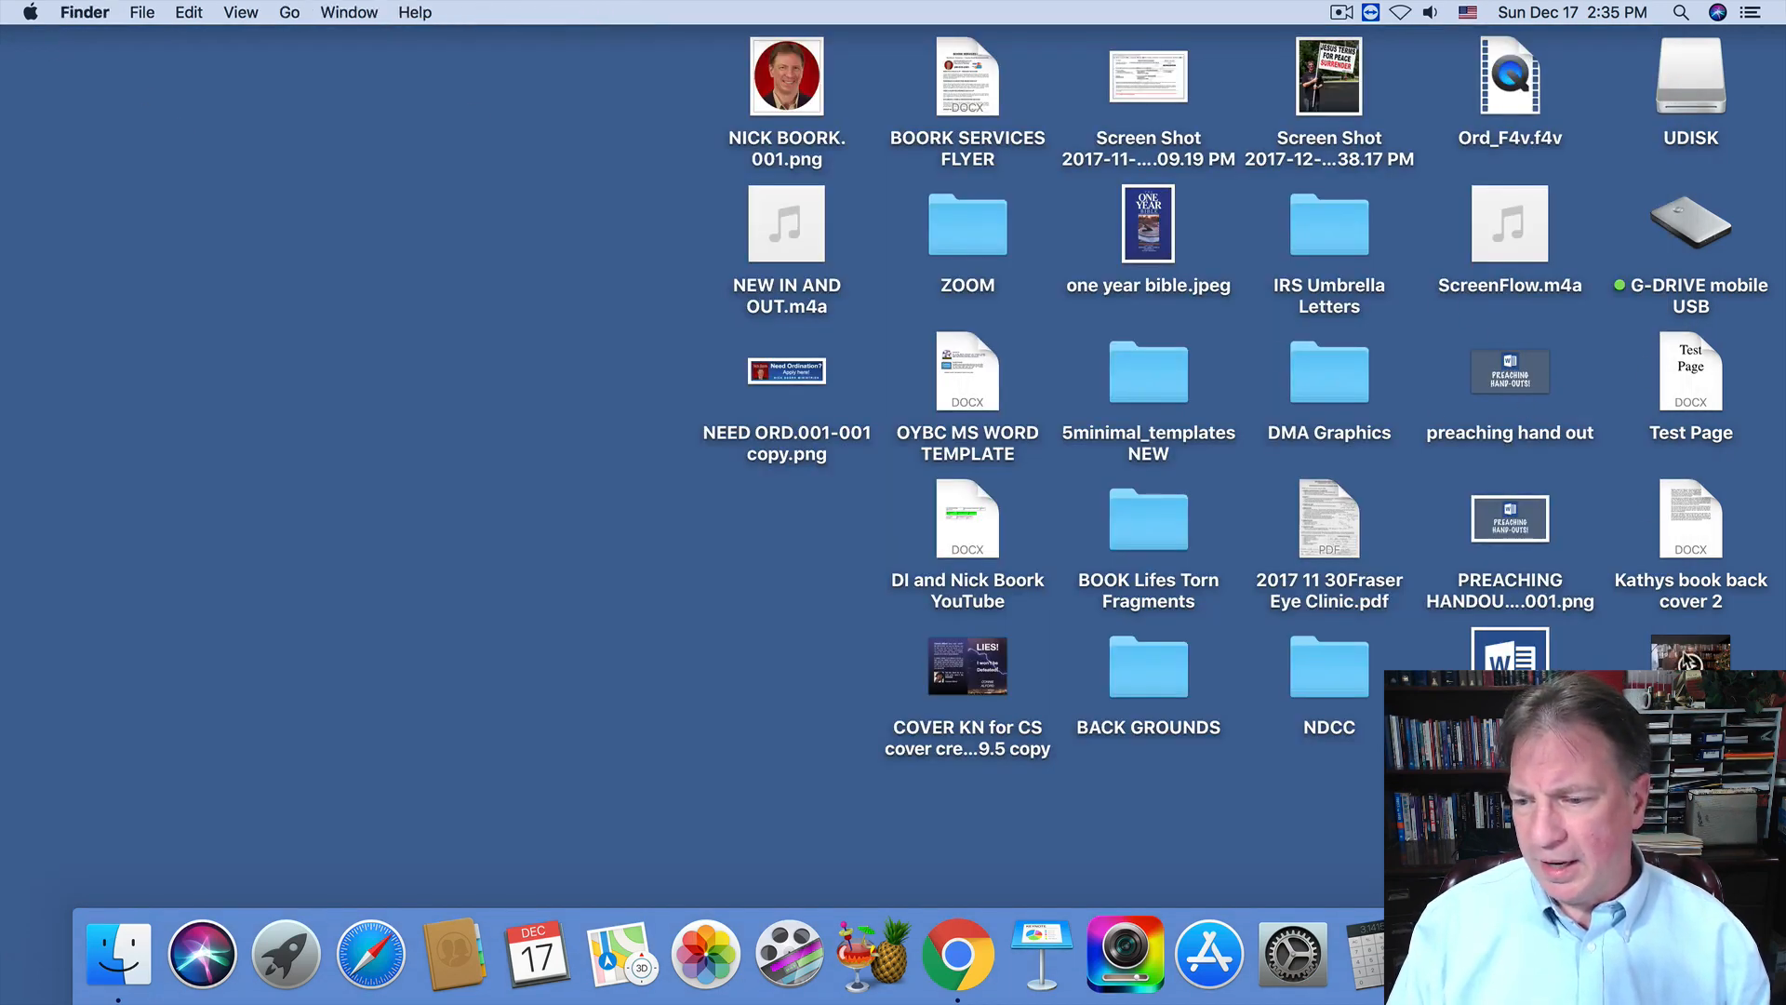
{"action": "left_click", "coordinate": [119, 958]}
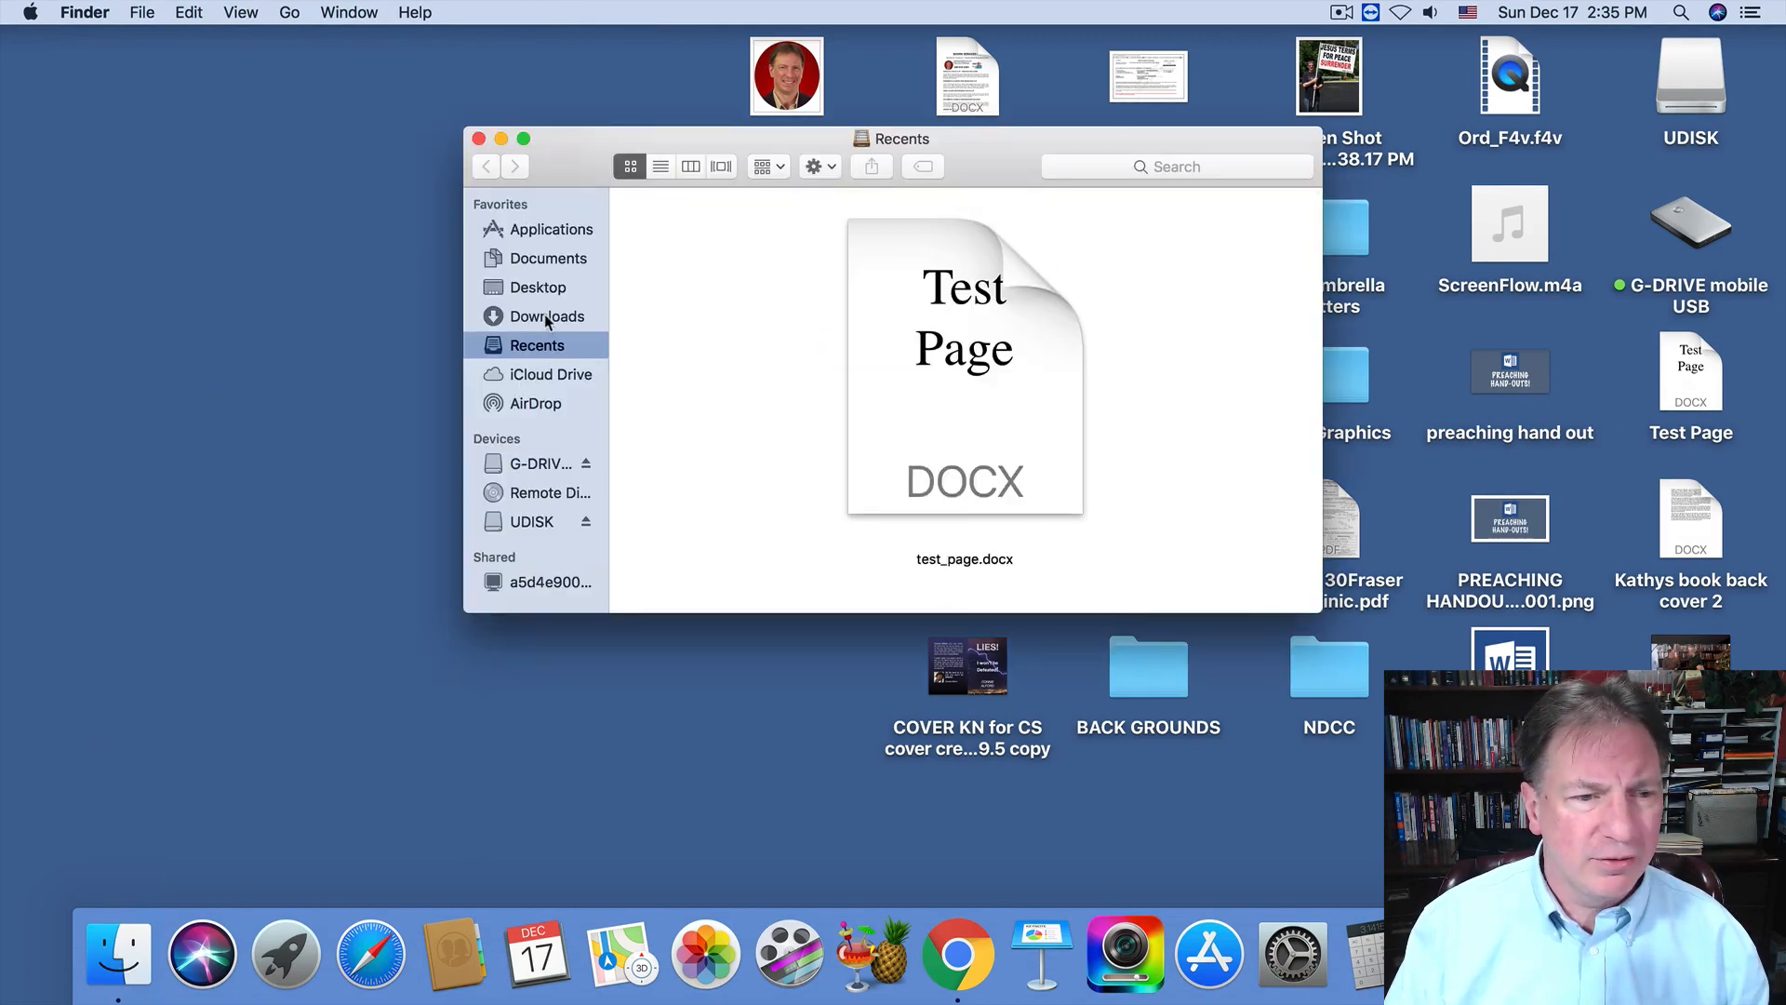
{"action": "left_click", "coordinate": [521, 260]}
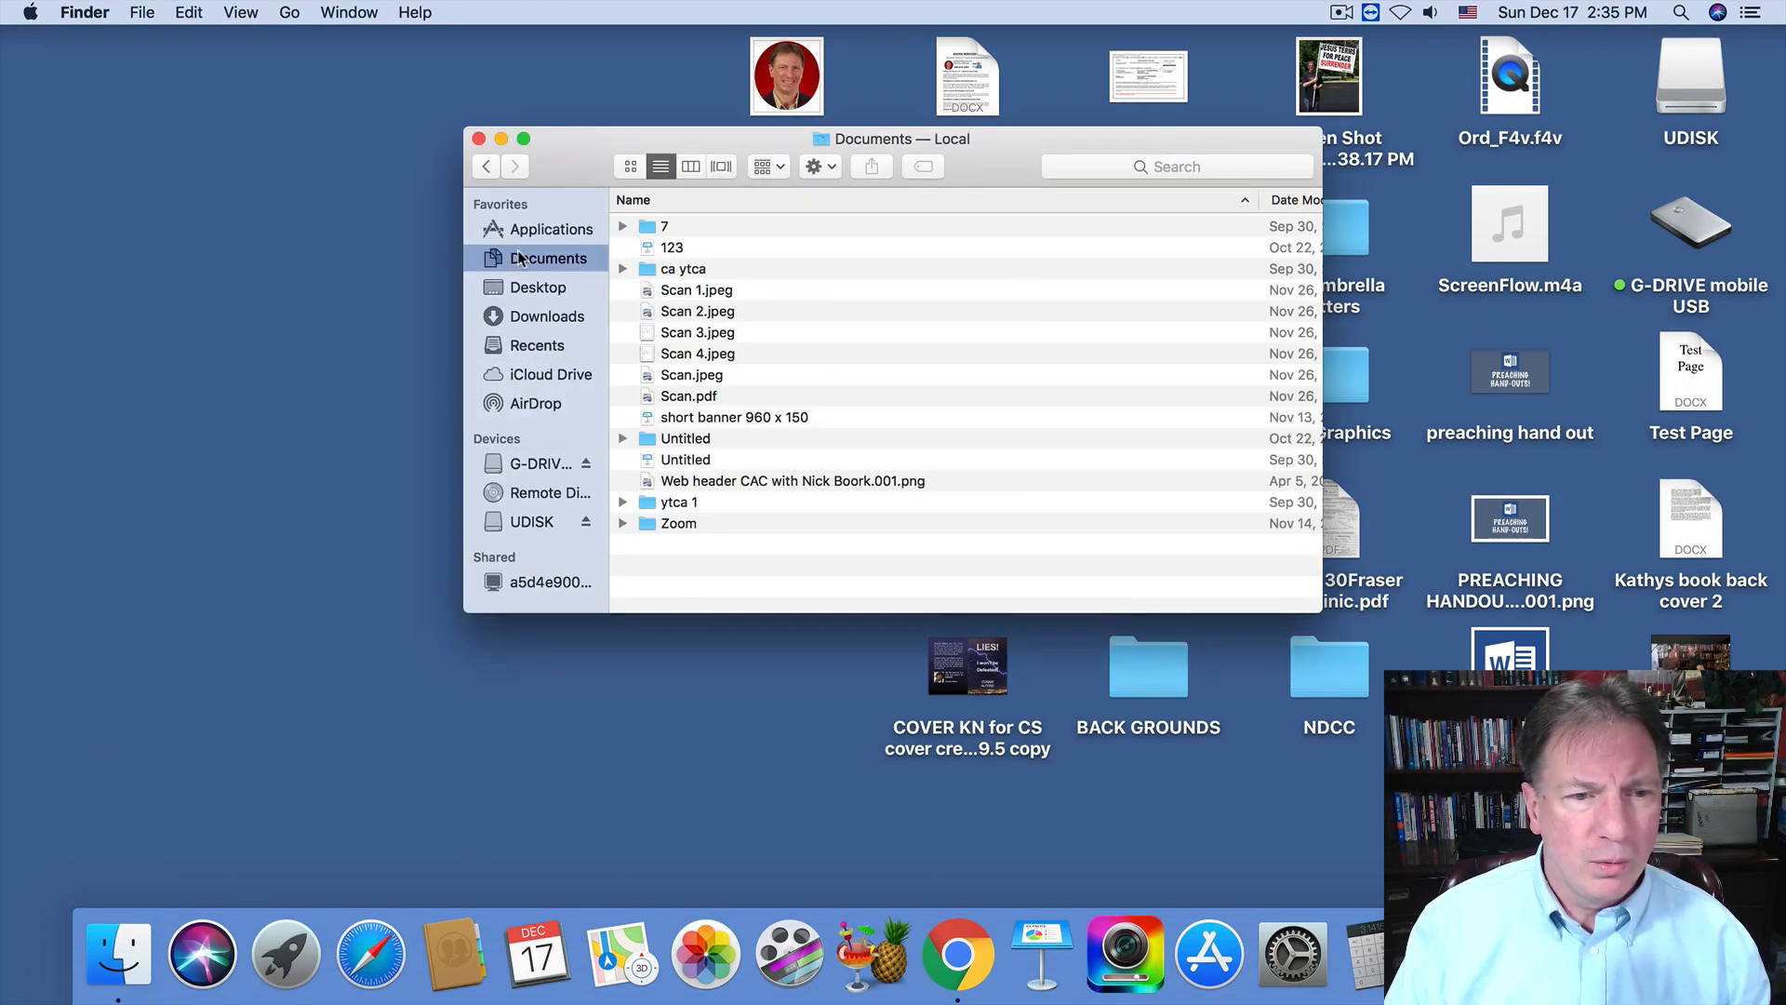
{"action": "left_click", "coordinate": [517, 289]}
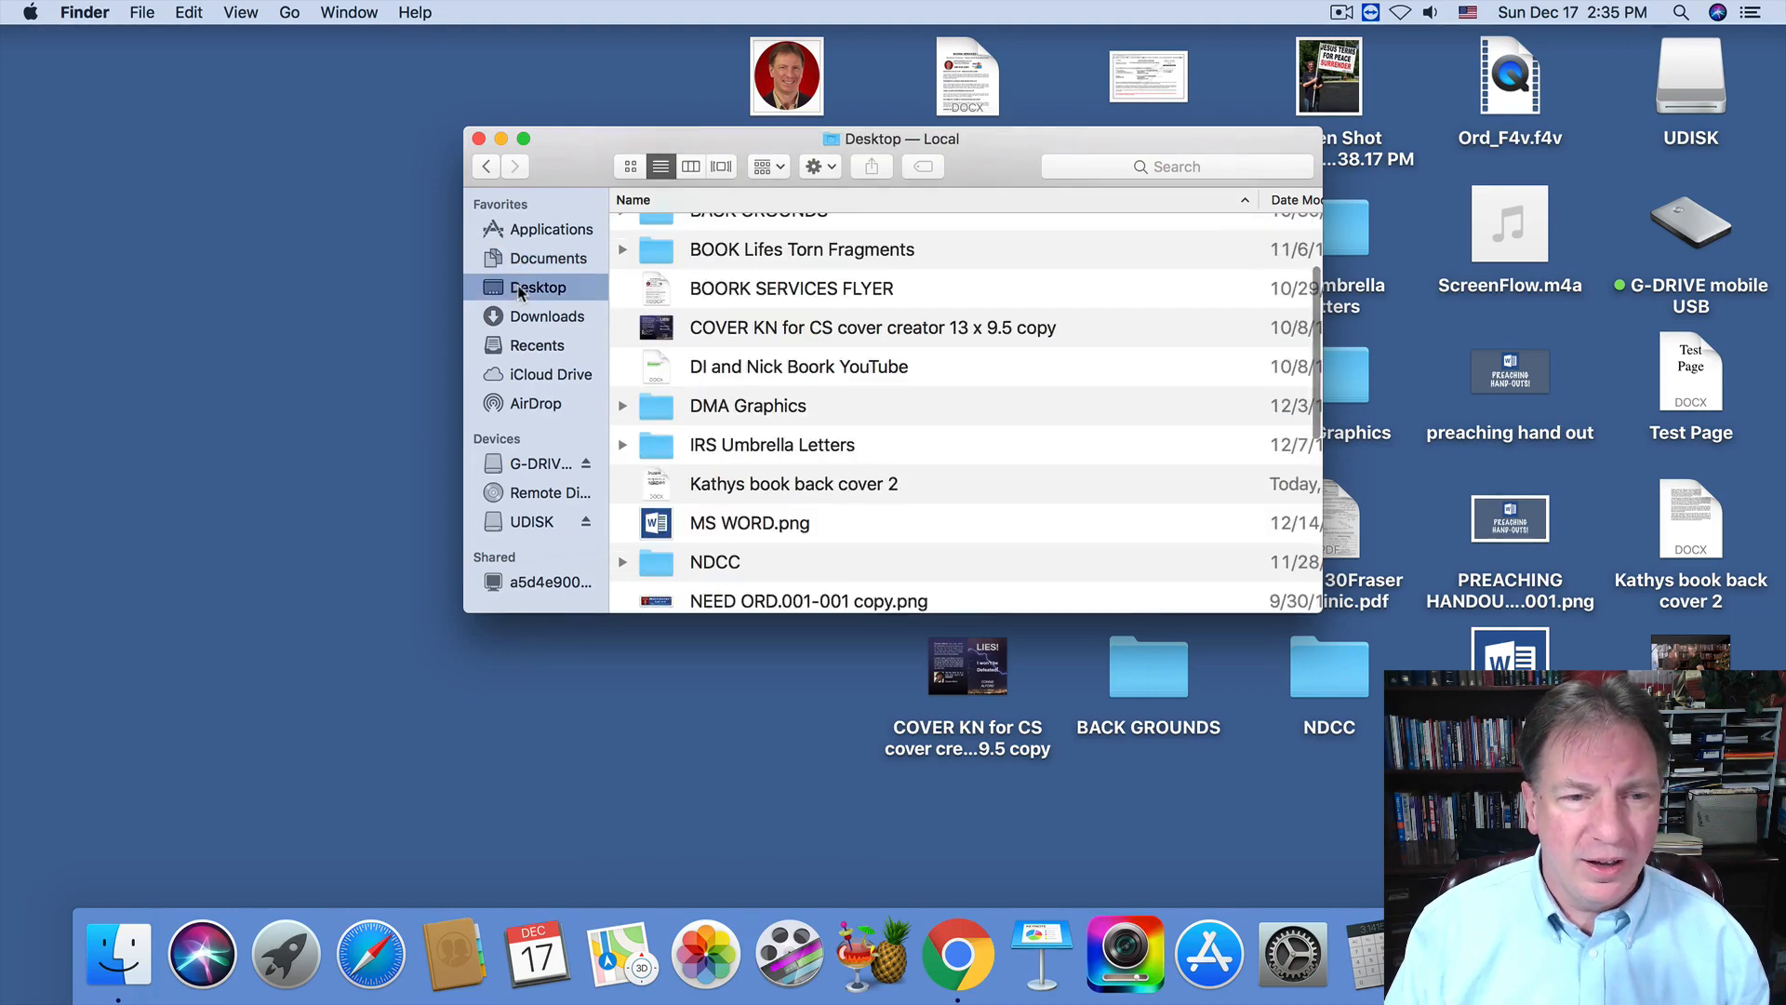
{"action": "scroll", "coordinate": [666, 350], "scroll_direction": "down", "scroll_amount": 3}
{"action": "scroll", "coordinate": [666, 350], "scroll_direction": "up", "scroll_amount": 5}
{"action": "scroll", "coordinate": [651, 358], "scroll_direction": "down", "scroll_amount": 10}
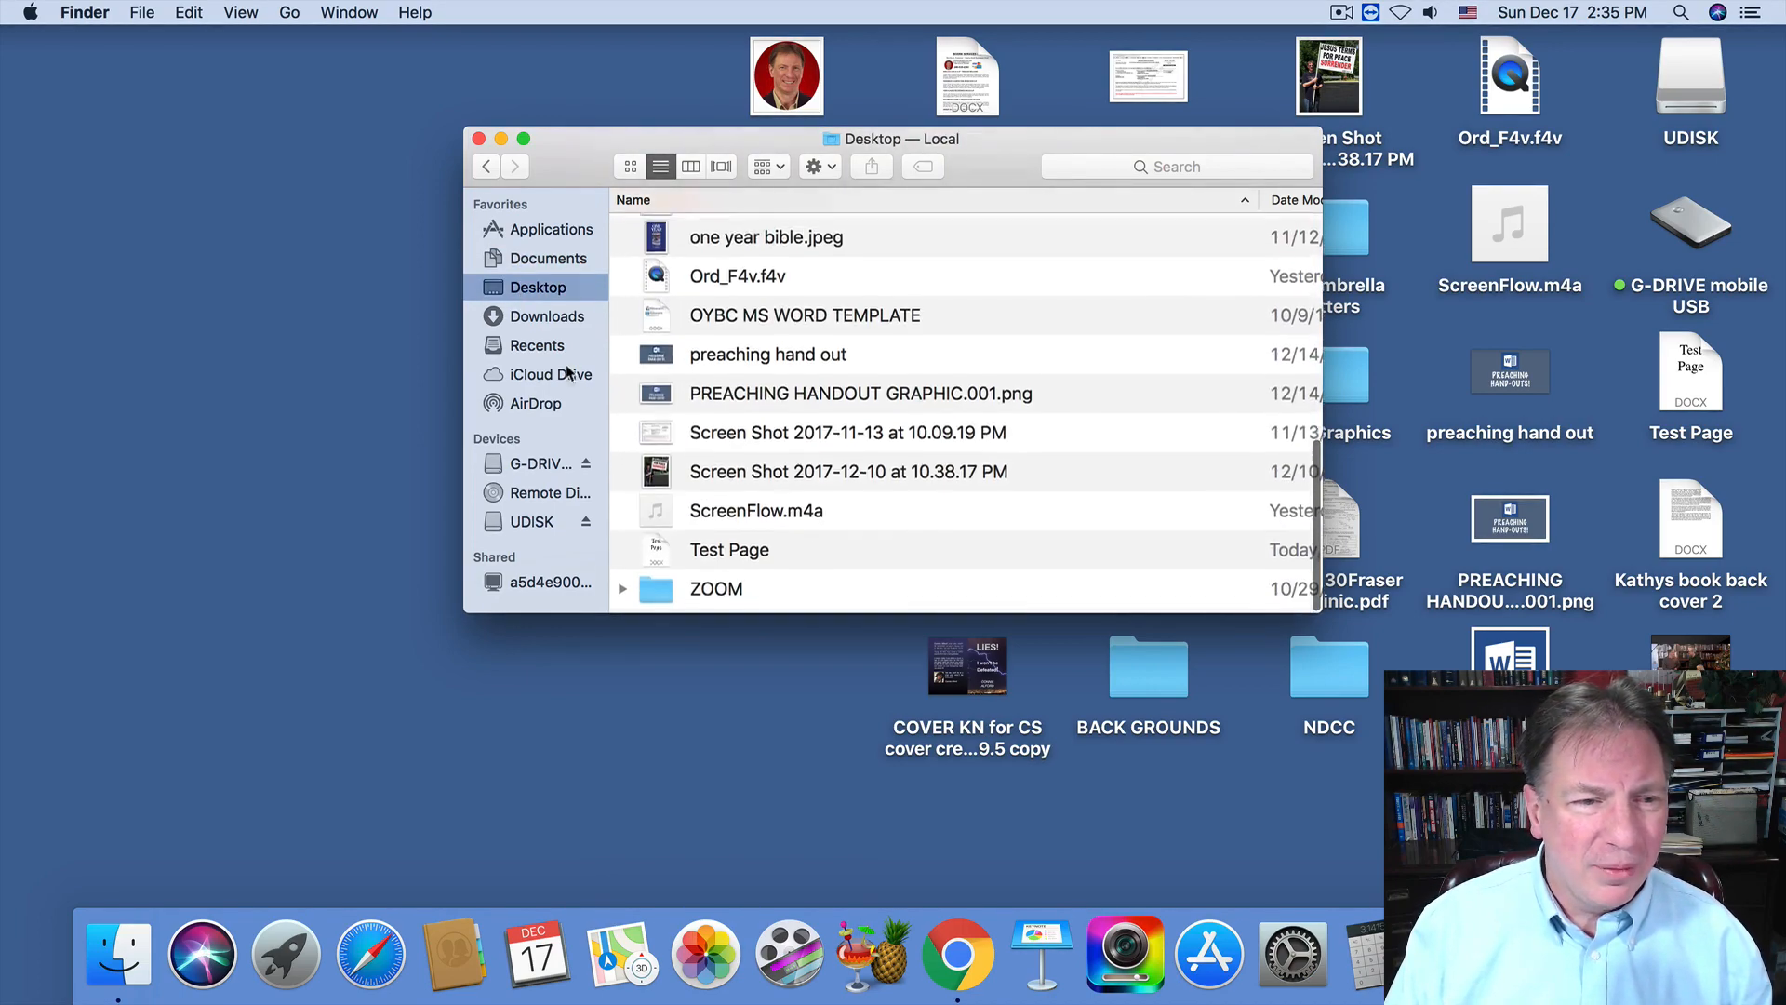
{"action": "left_click", "coordinate": [547, 318]}
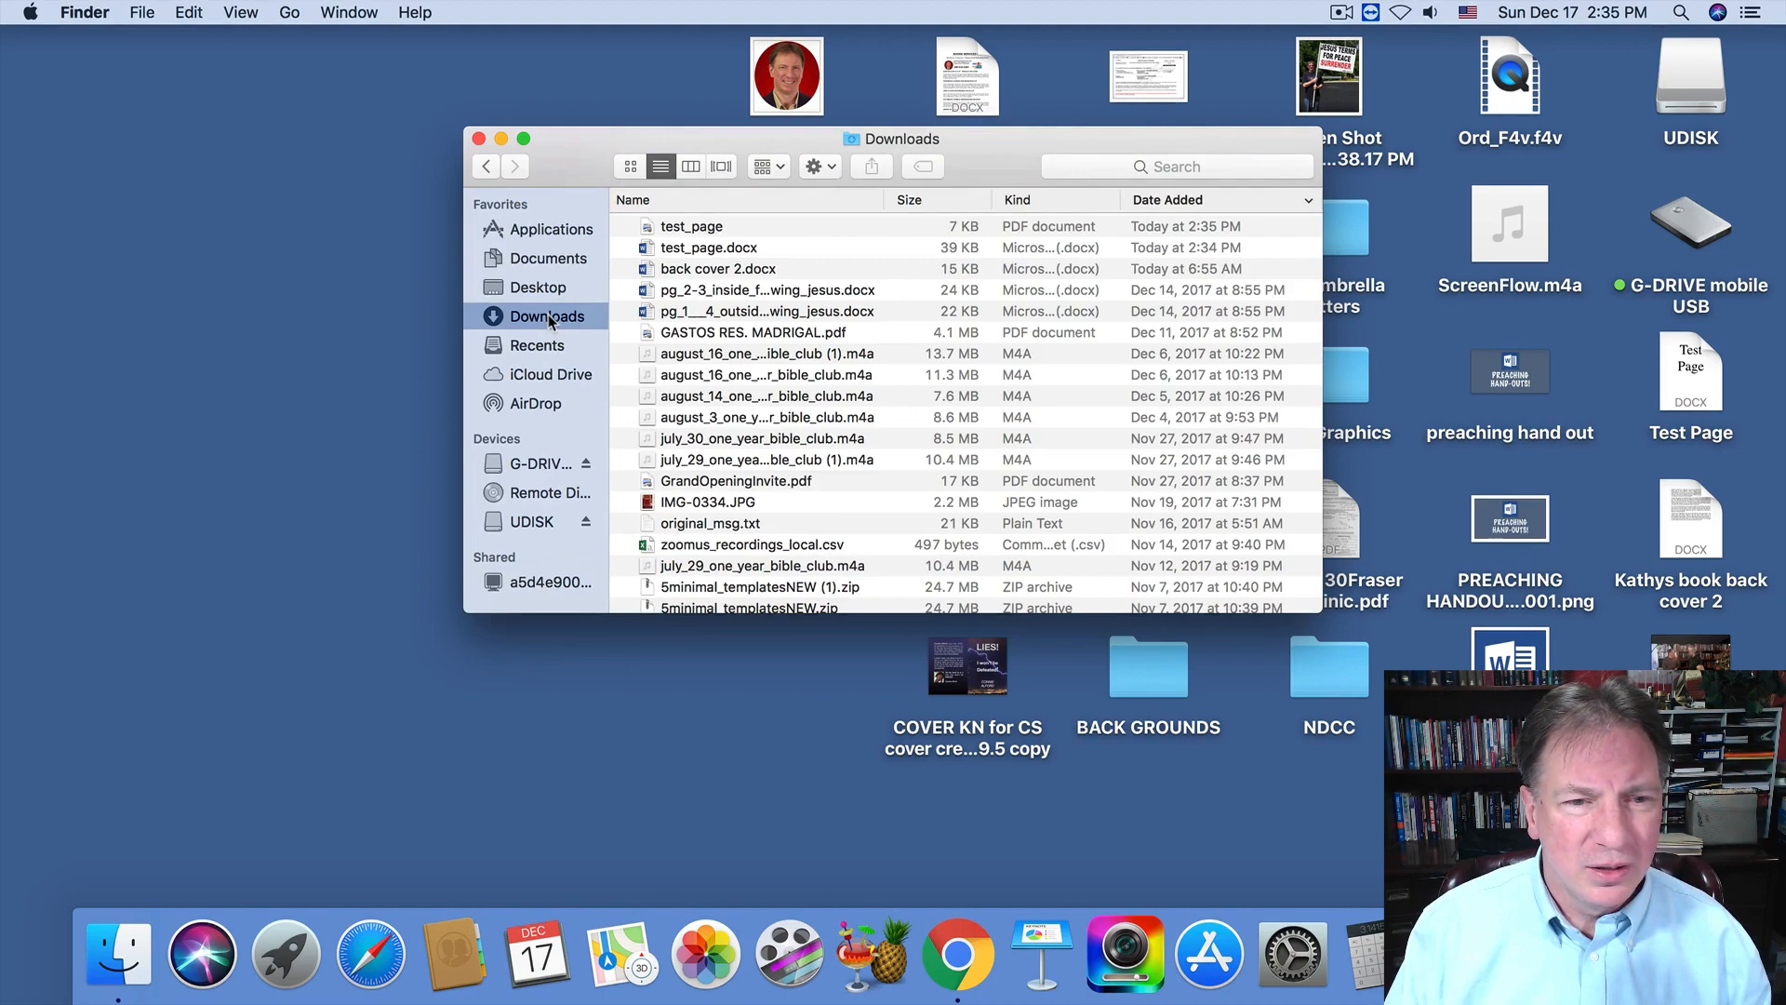
{"action": "scroll", "coordinate": [805, 314], "scroll_direction": "down", "scroll_amount": 3}
{"action": "scroll", "coordinate": [806, 314], "scroll_direction": "up", "scroll_amount": 4}
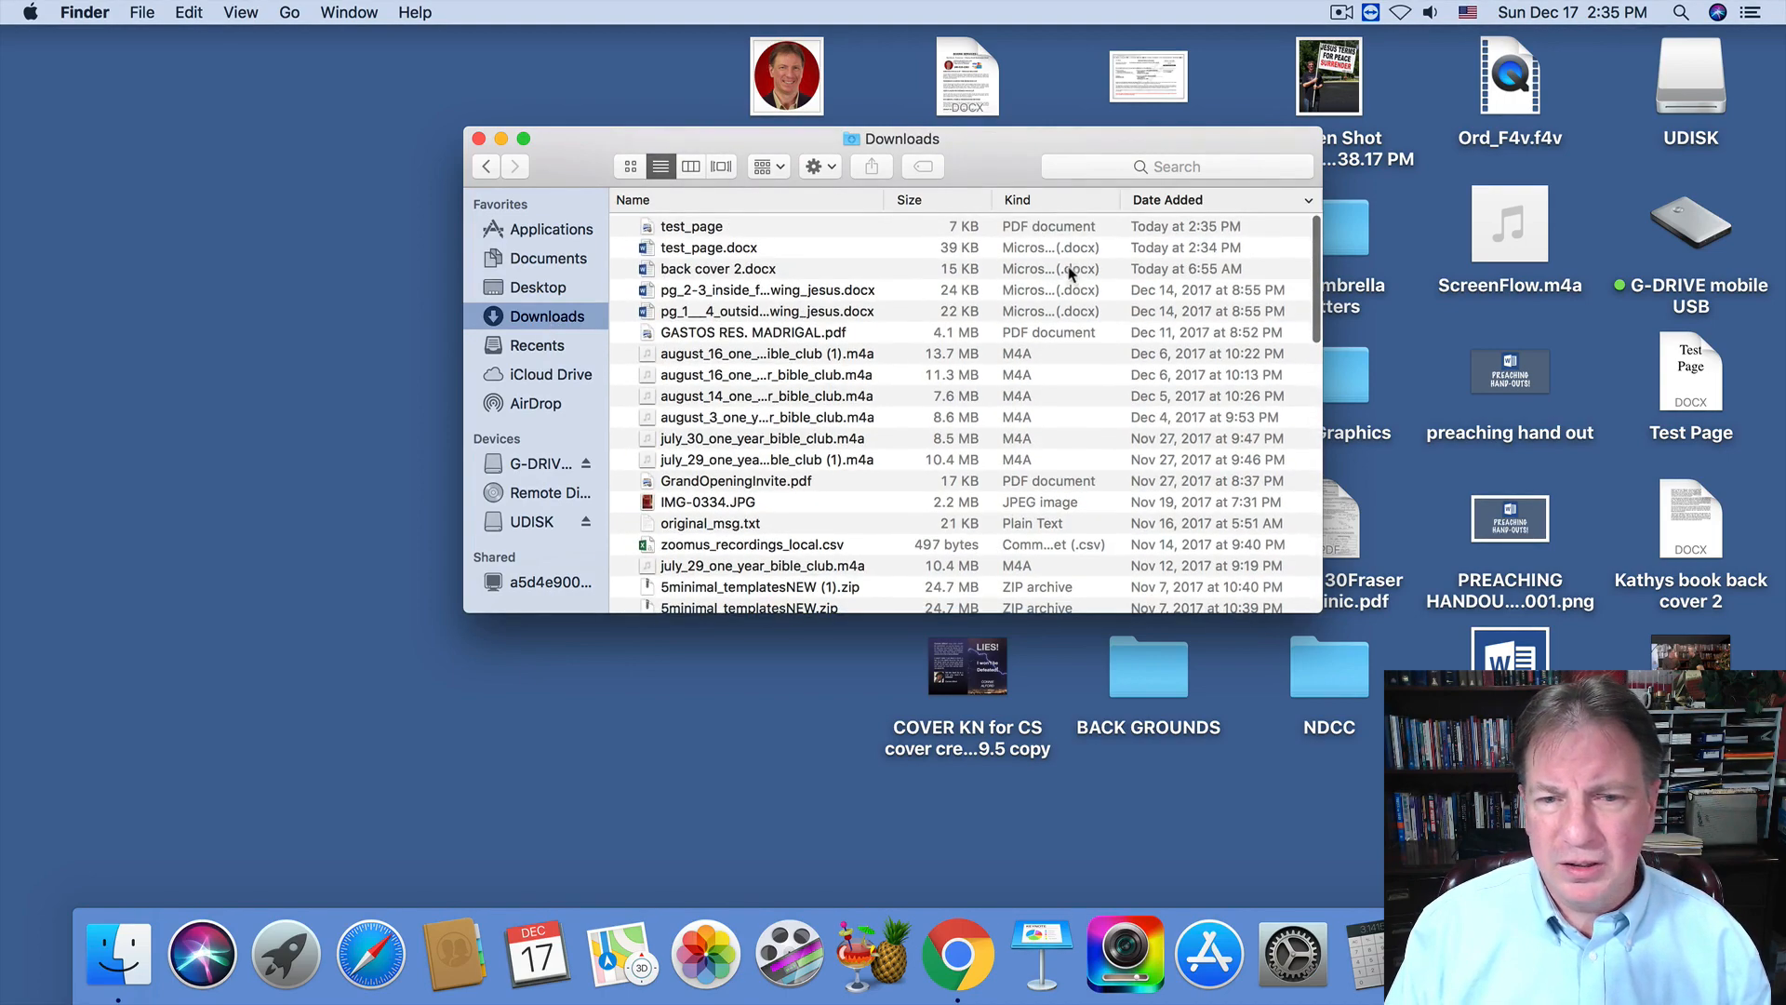
{"action": "left_click_drag", "start_coordinate": [688, 226], "coordinate": [665, 675]}
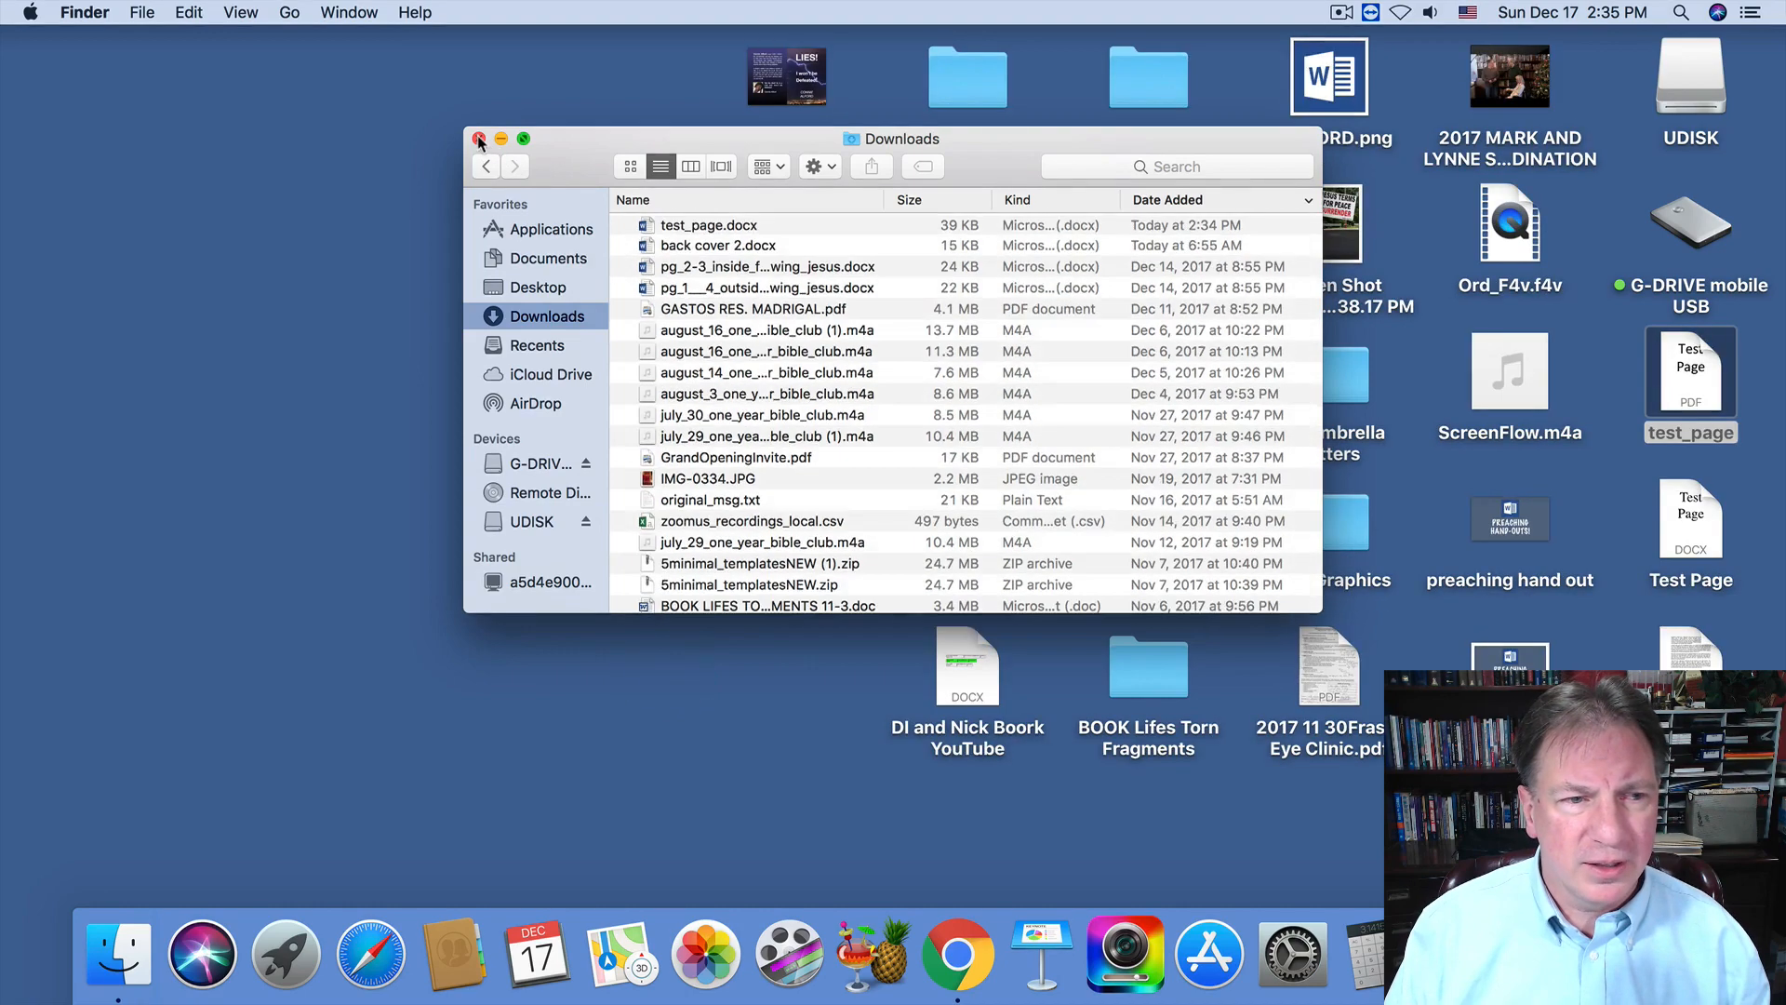
{"action": "left_click", "coordinate": [479, 138]}
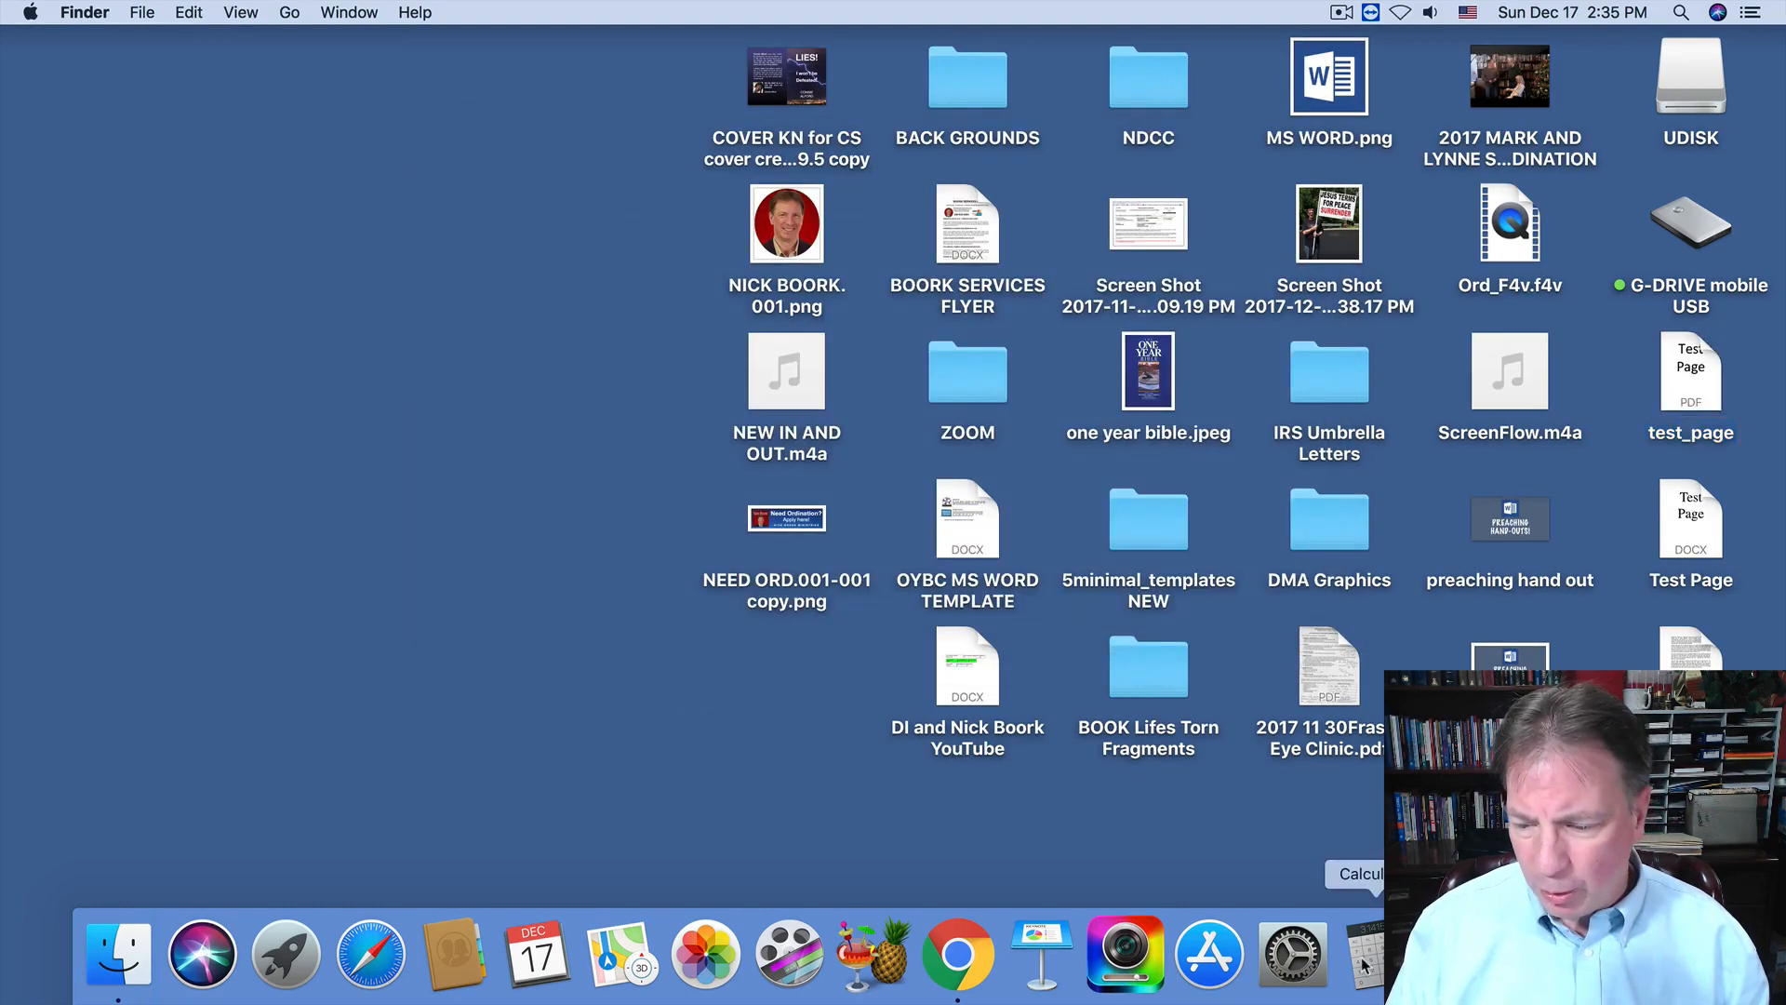
Return to the Weebly editor tab in Chrome and close the Website Published dialog.
{"action": "left_click", "coordinate": [958, 955]}
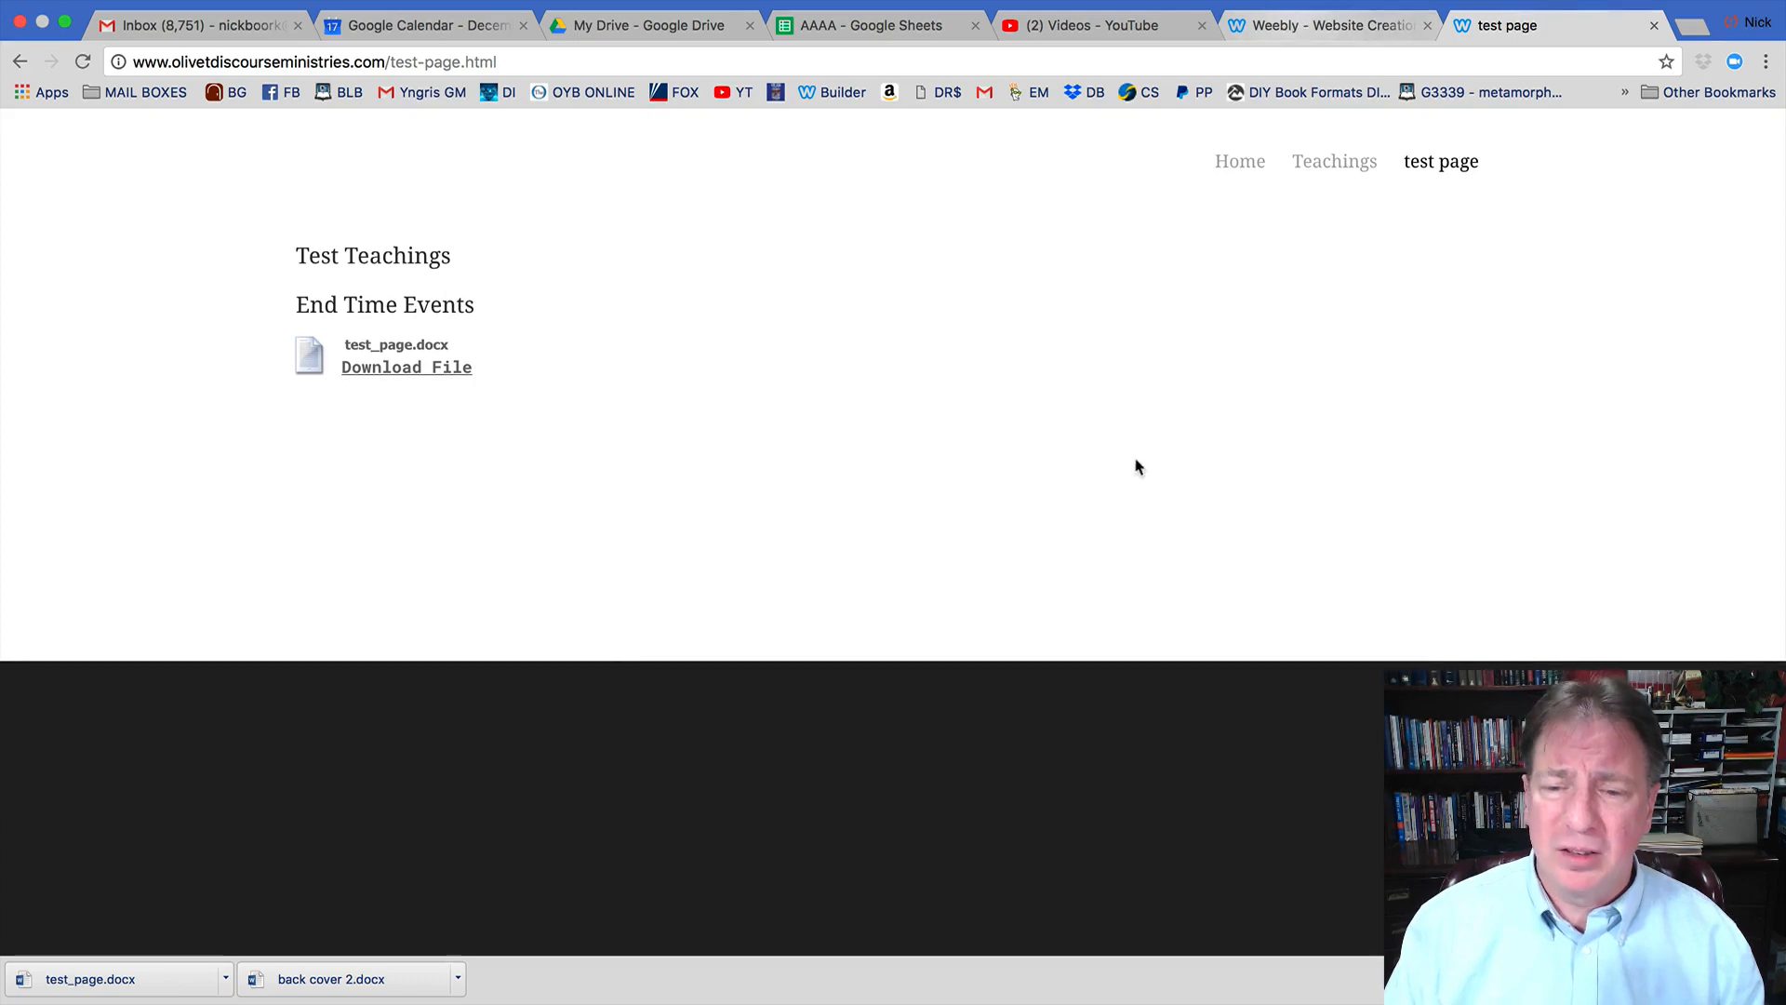
{"action": "left_click", "coordinate": [1295, 29]}
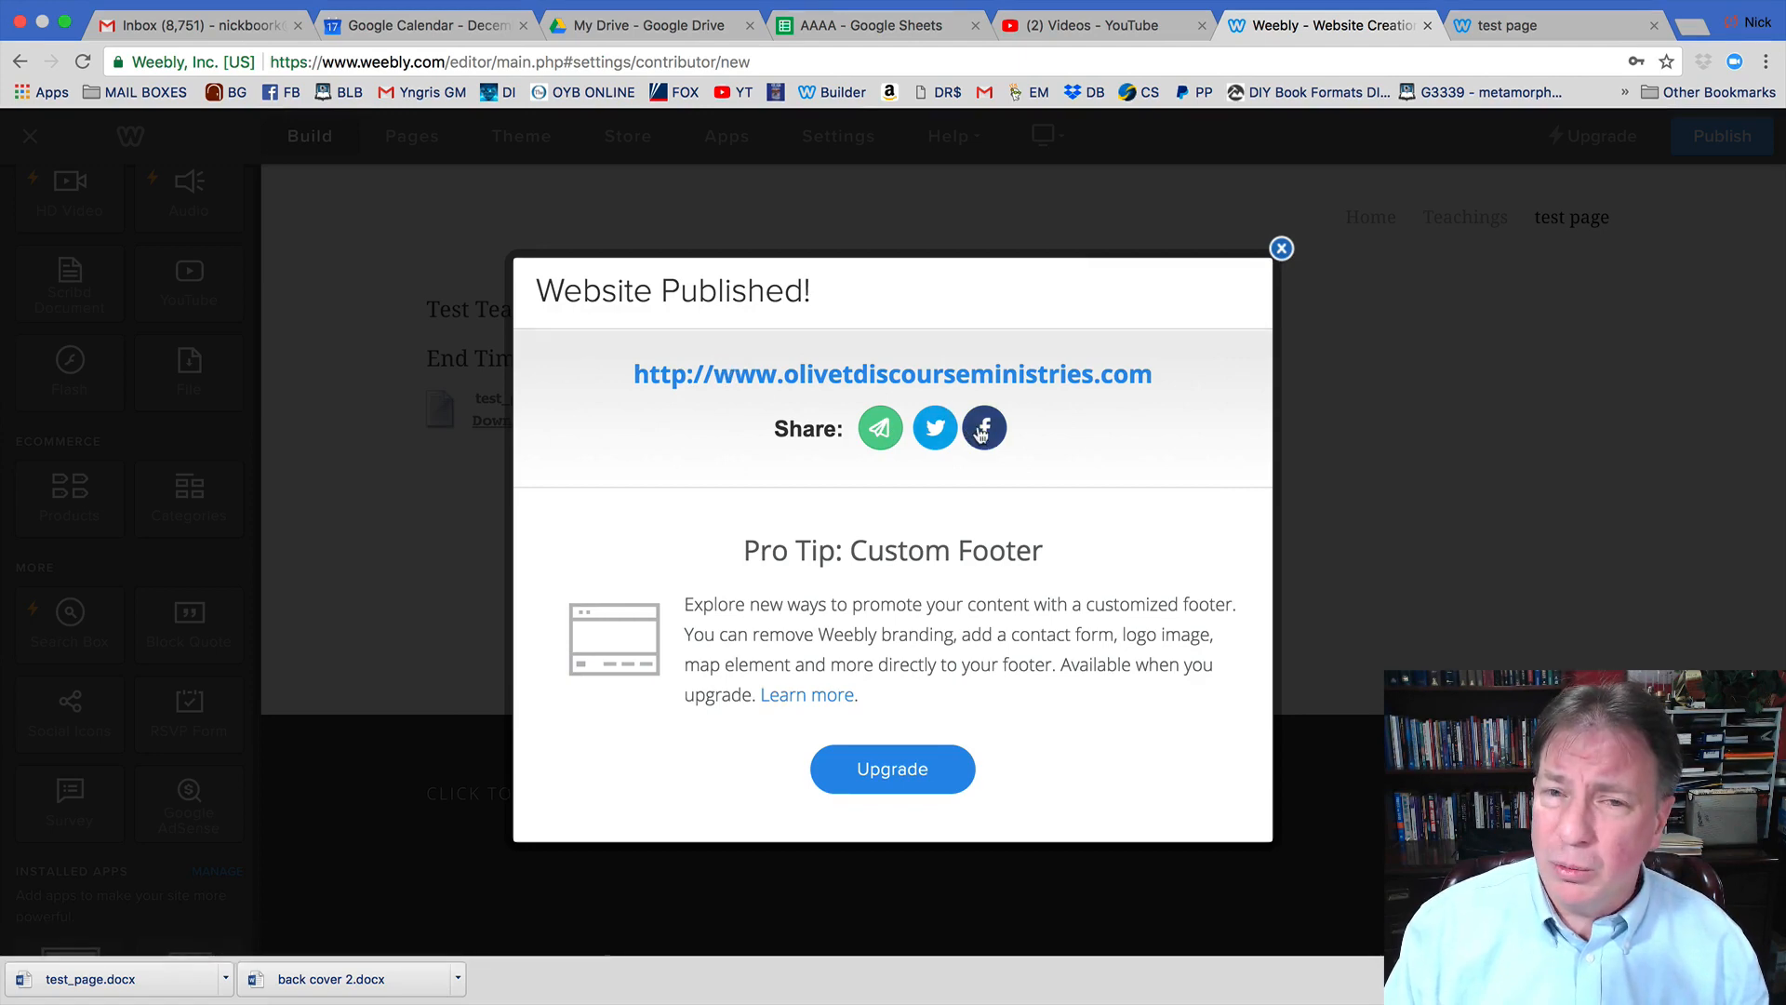
{"action": "left_click", "coordinate": [1281, 249]}
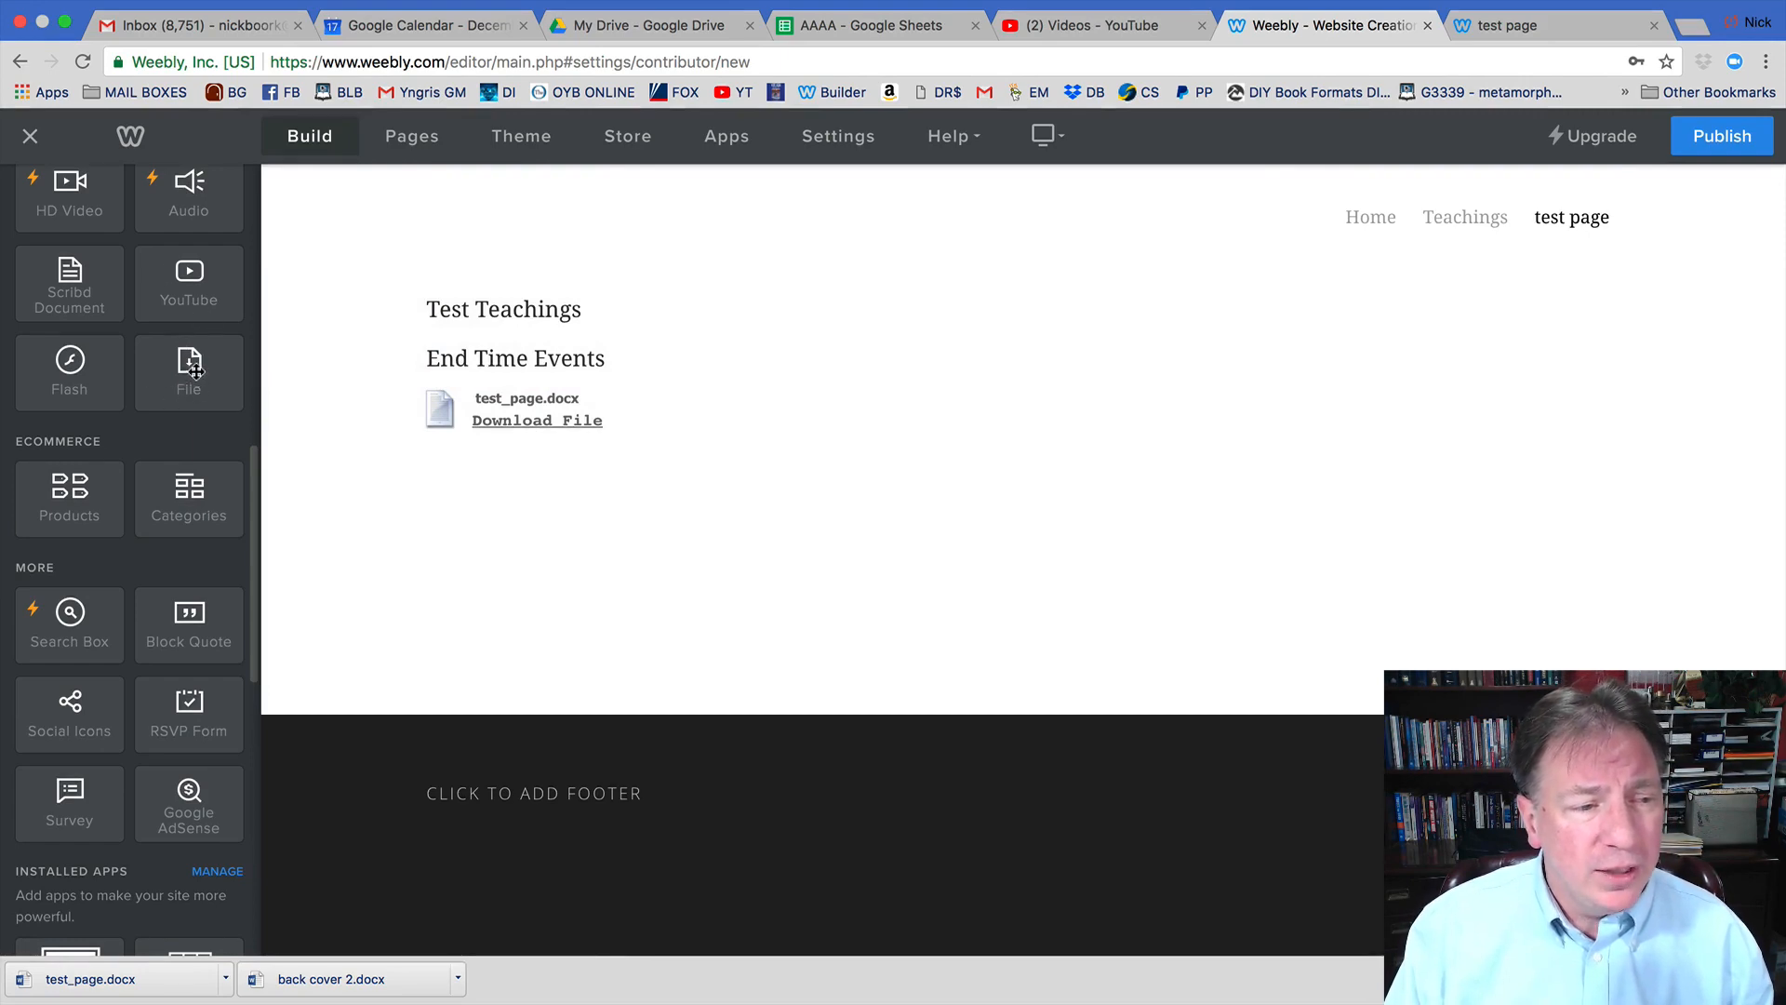
Add a File element below test_page.docx holding test_page.pdf from the Desktop, then republish the site.
{"action": "left_click_drag", "start_coordinate": [186, 370], "coordinate": [522, 458]}
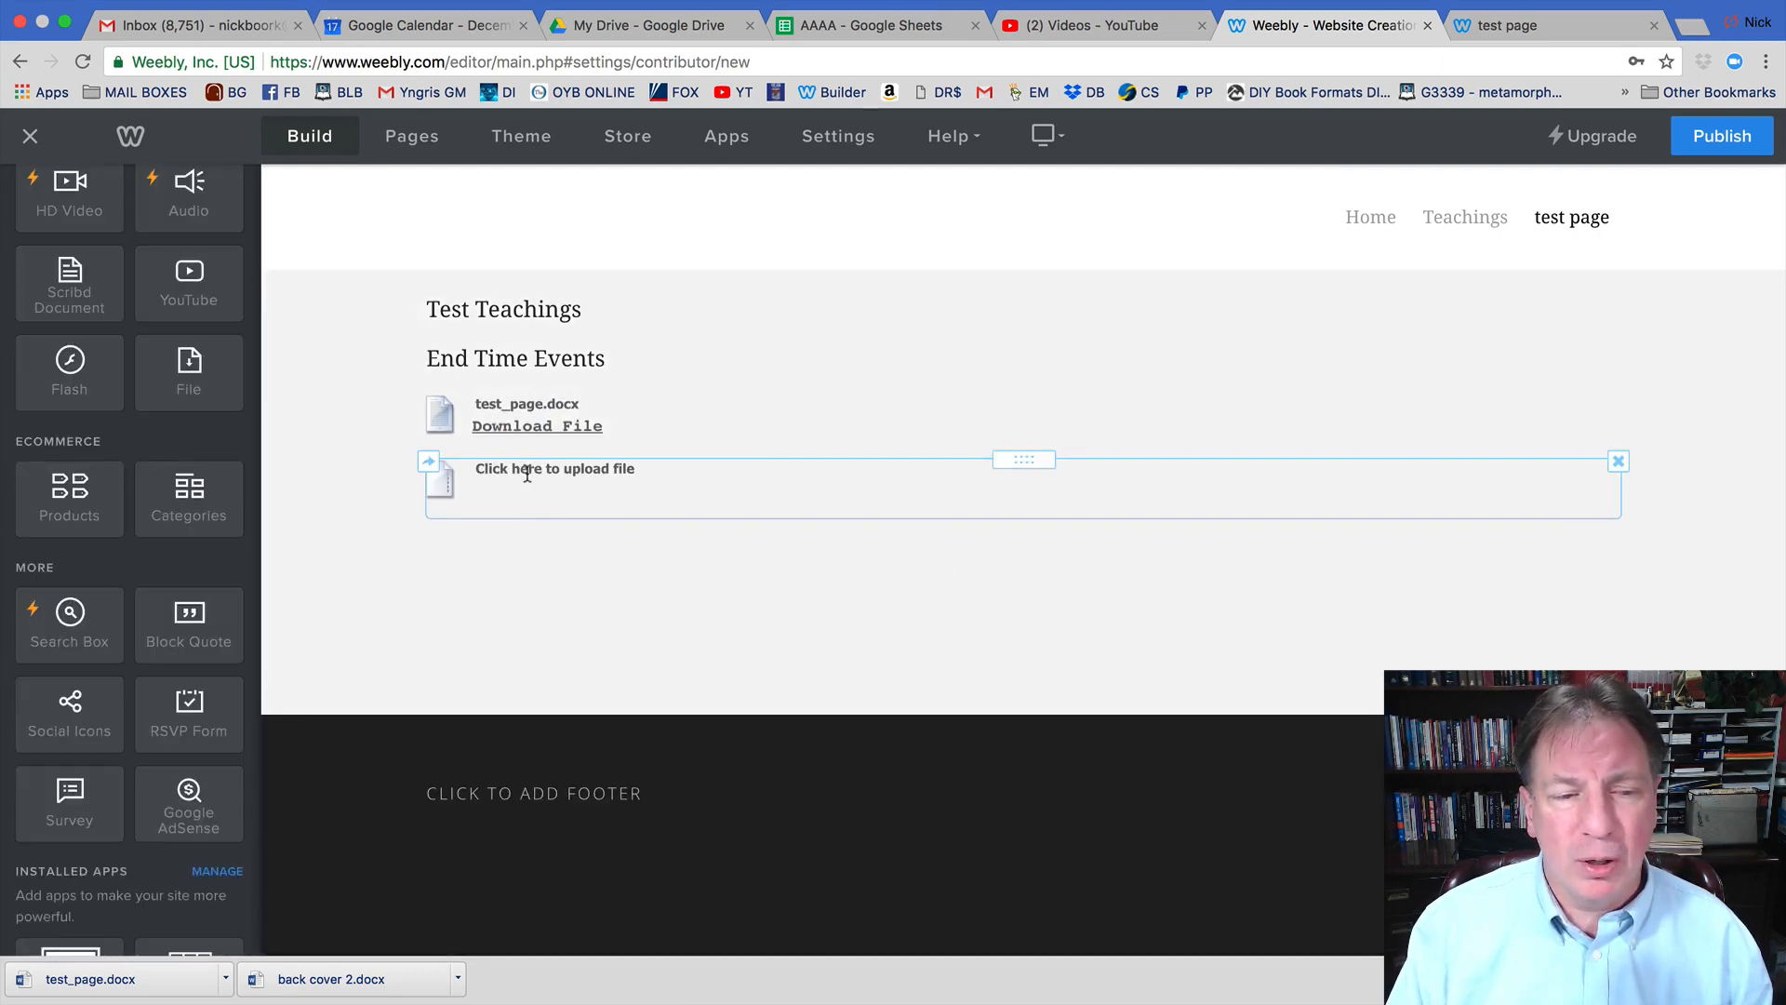
{"action": "left_click", "coordinate": [529, 470]}
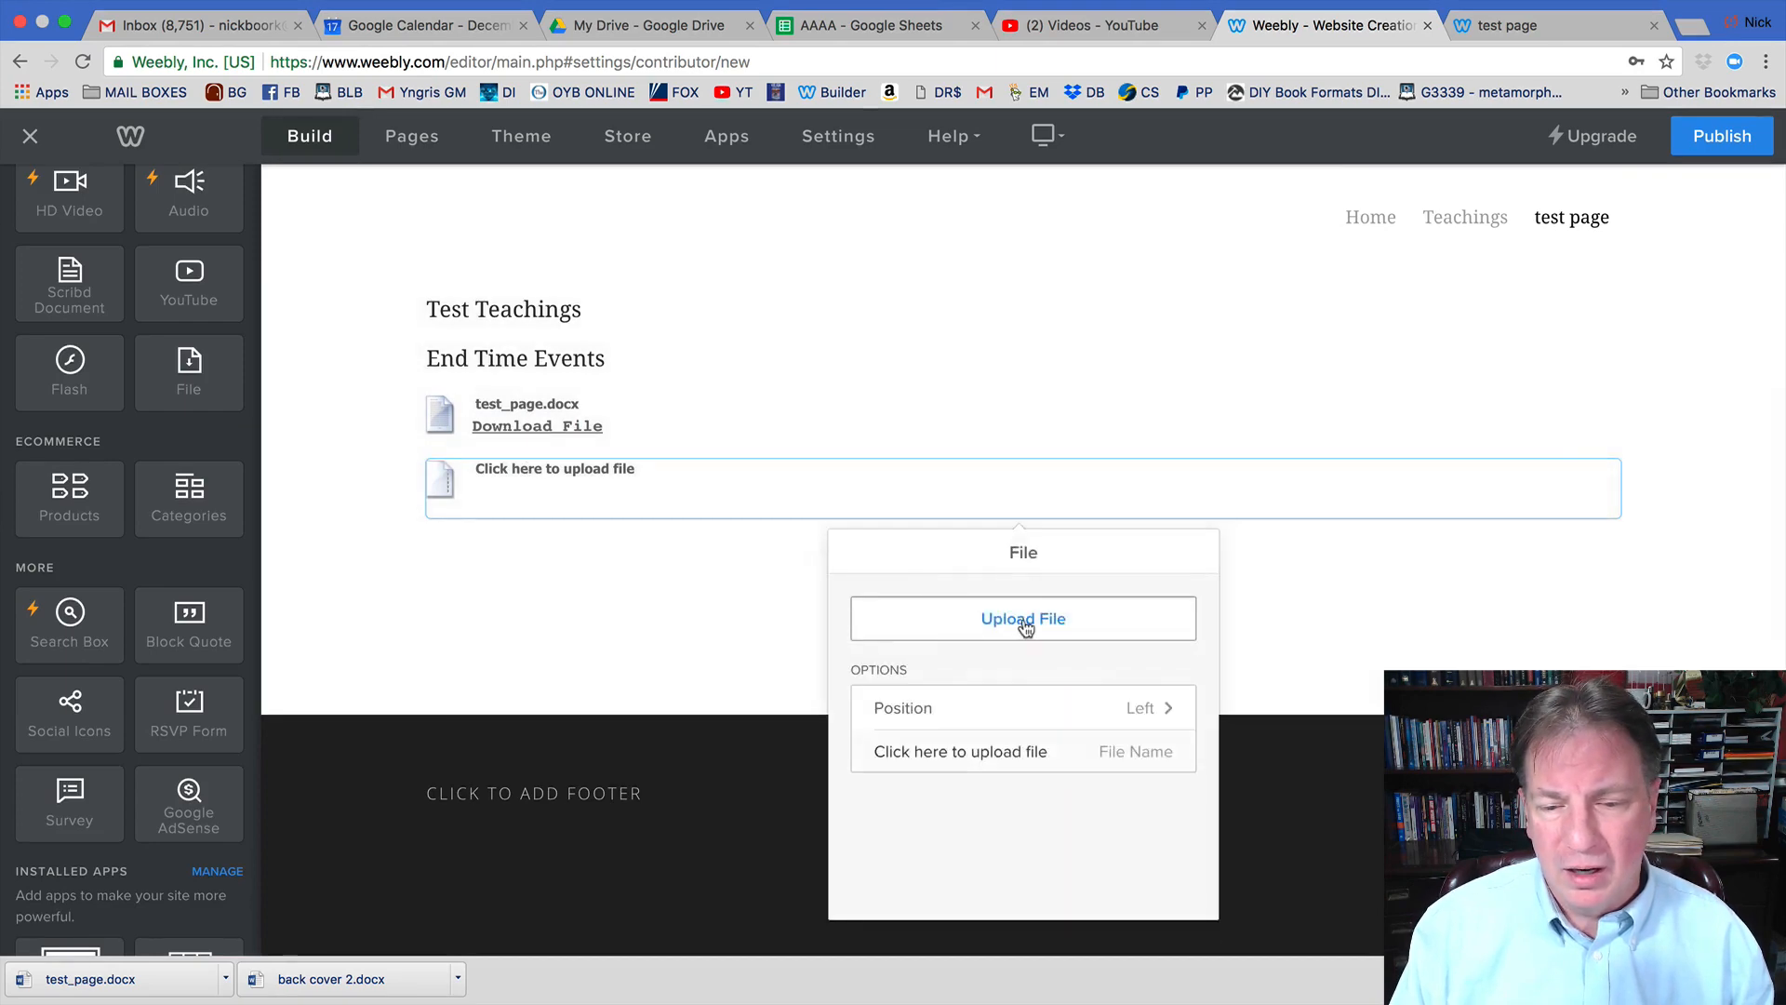
{"action": "left_click", "coordinate": [1022, 623]}
{"action": "left_click", "coordinate": [908, 657]}
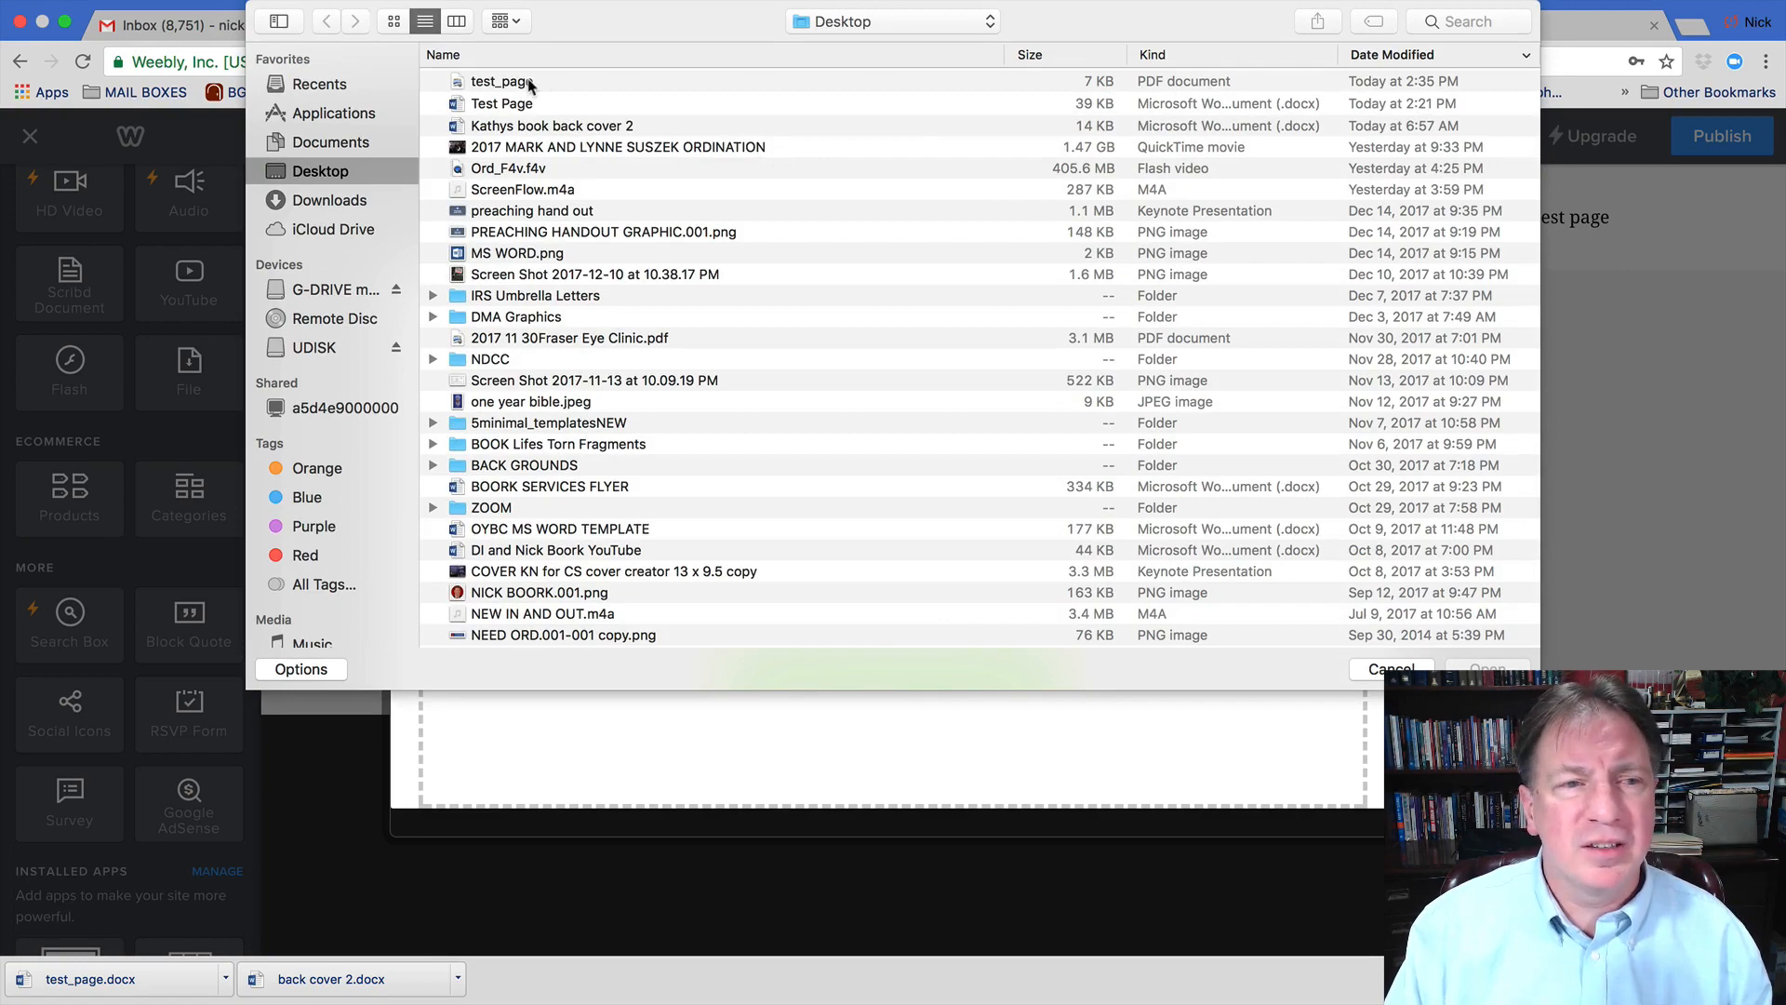
{"action": "double_click", "coordinate": [499, 82]}
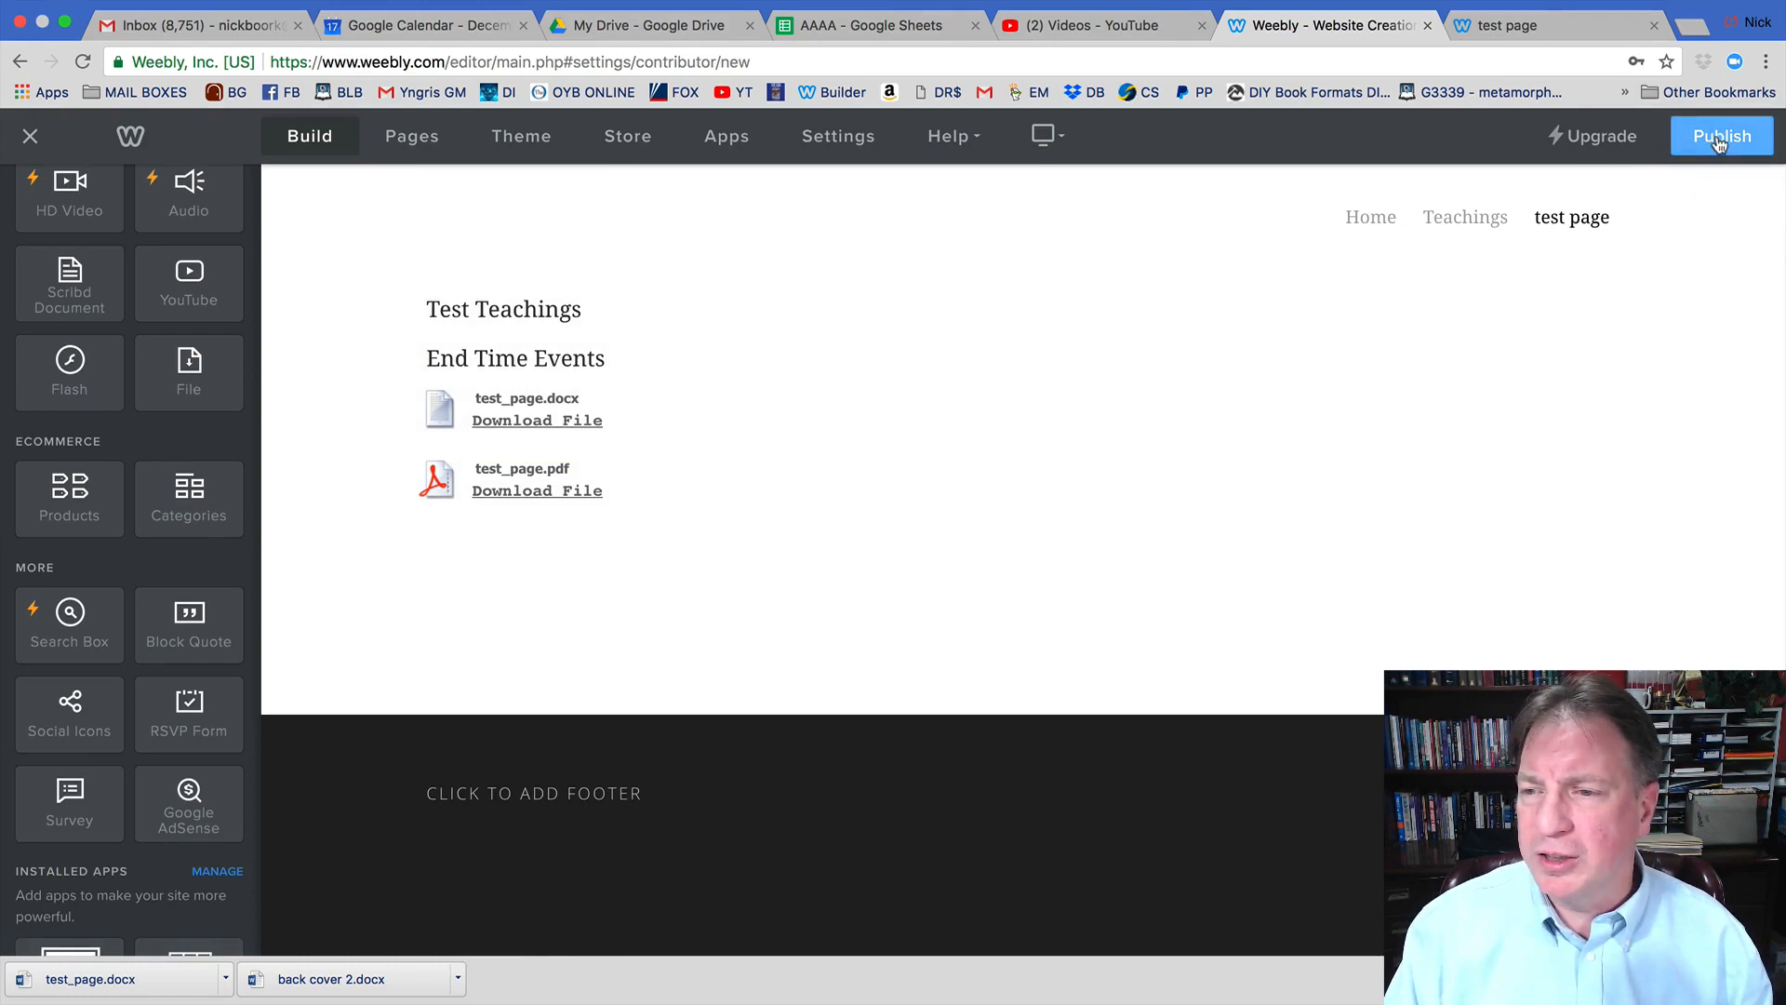
{"action": "left_click", "coordinate": [1718, 139]}
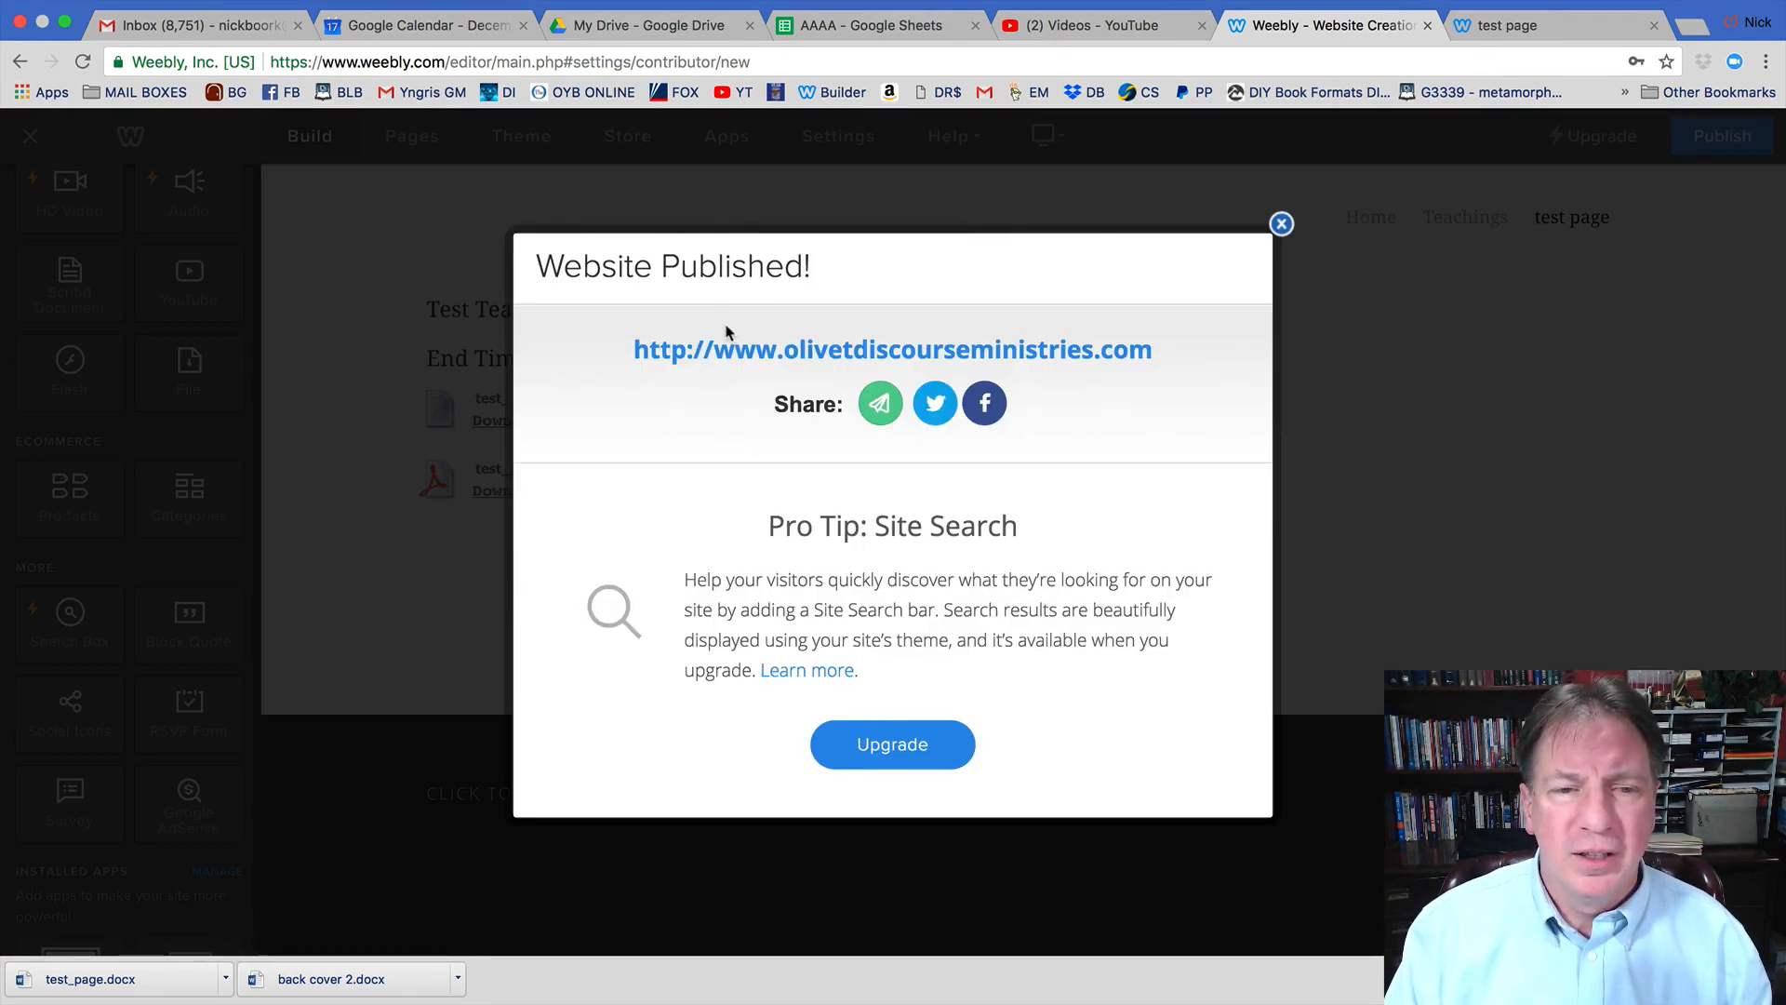
{"action": "left_click", "coordinate": [1281, 224]}
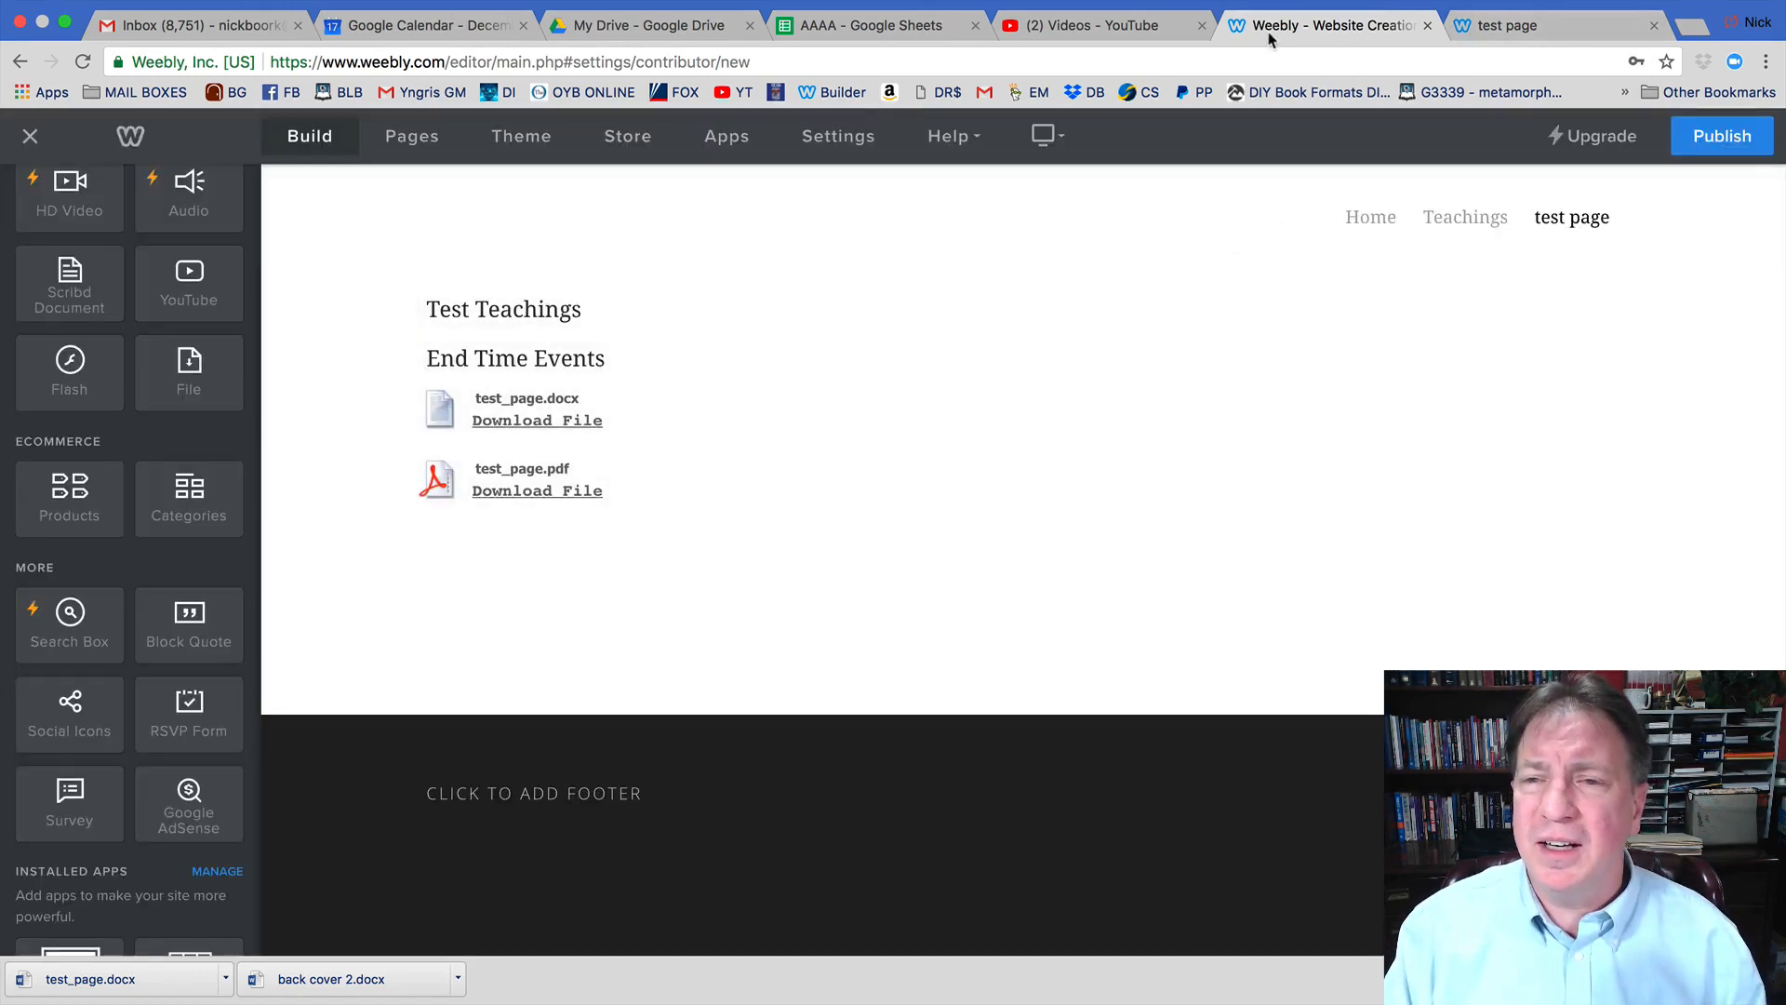
On the live test page, open the test_page.pdf download to confirm it reads 'Test Page'.
{"action": "left_click", "coordinate": [1516, 29]}
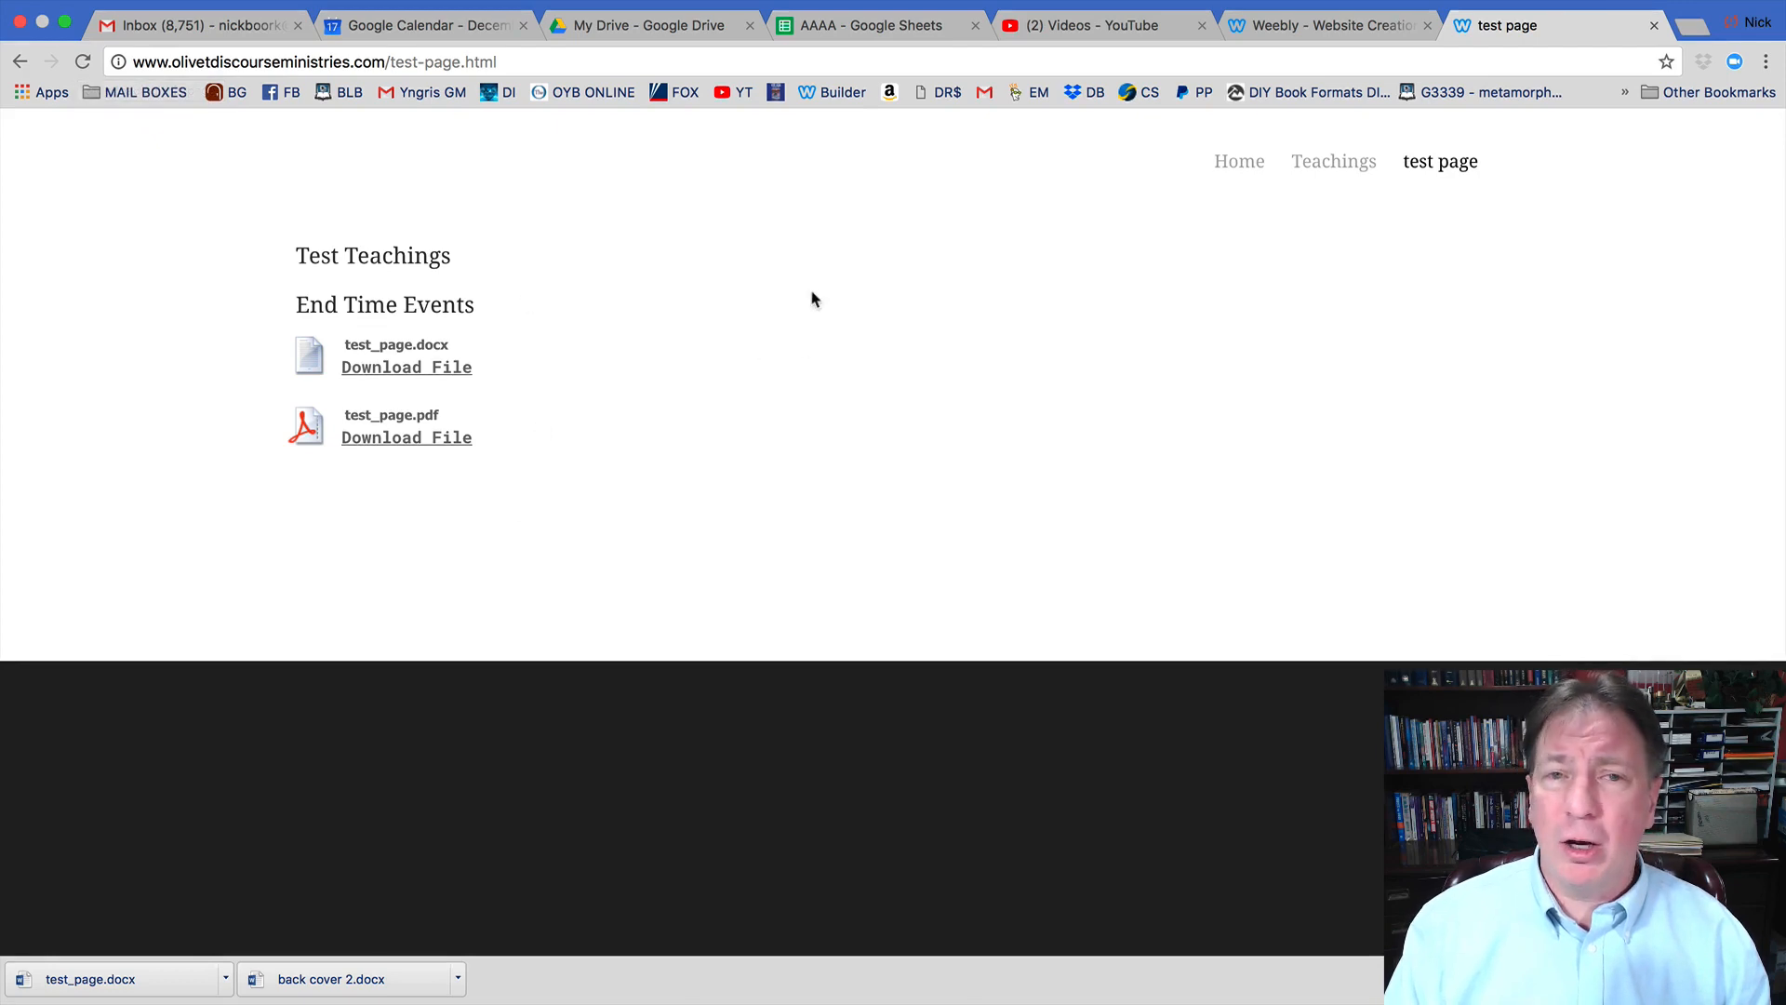
{"action": "left_click", "coordinate": [418, 445]}
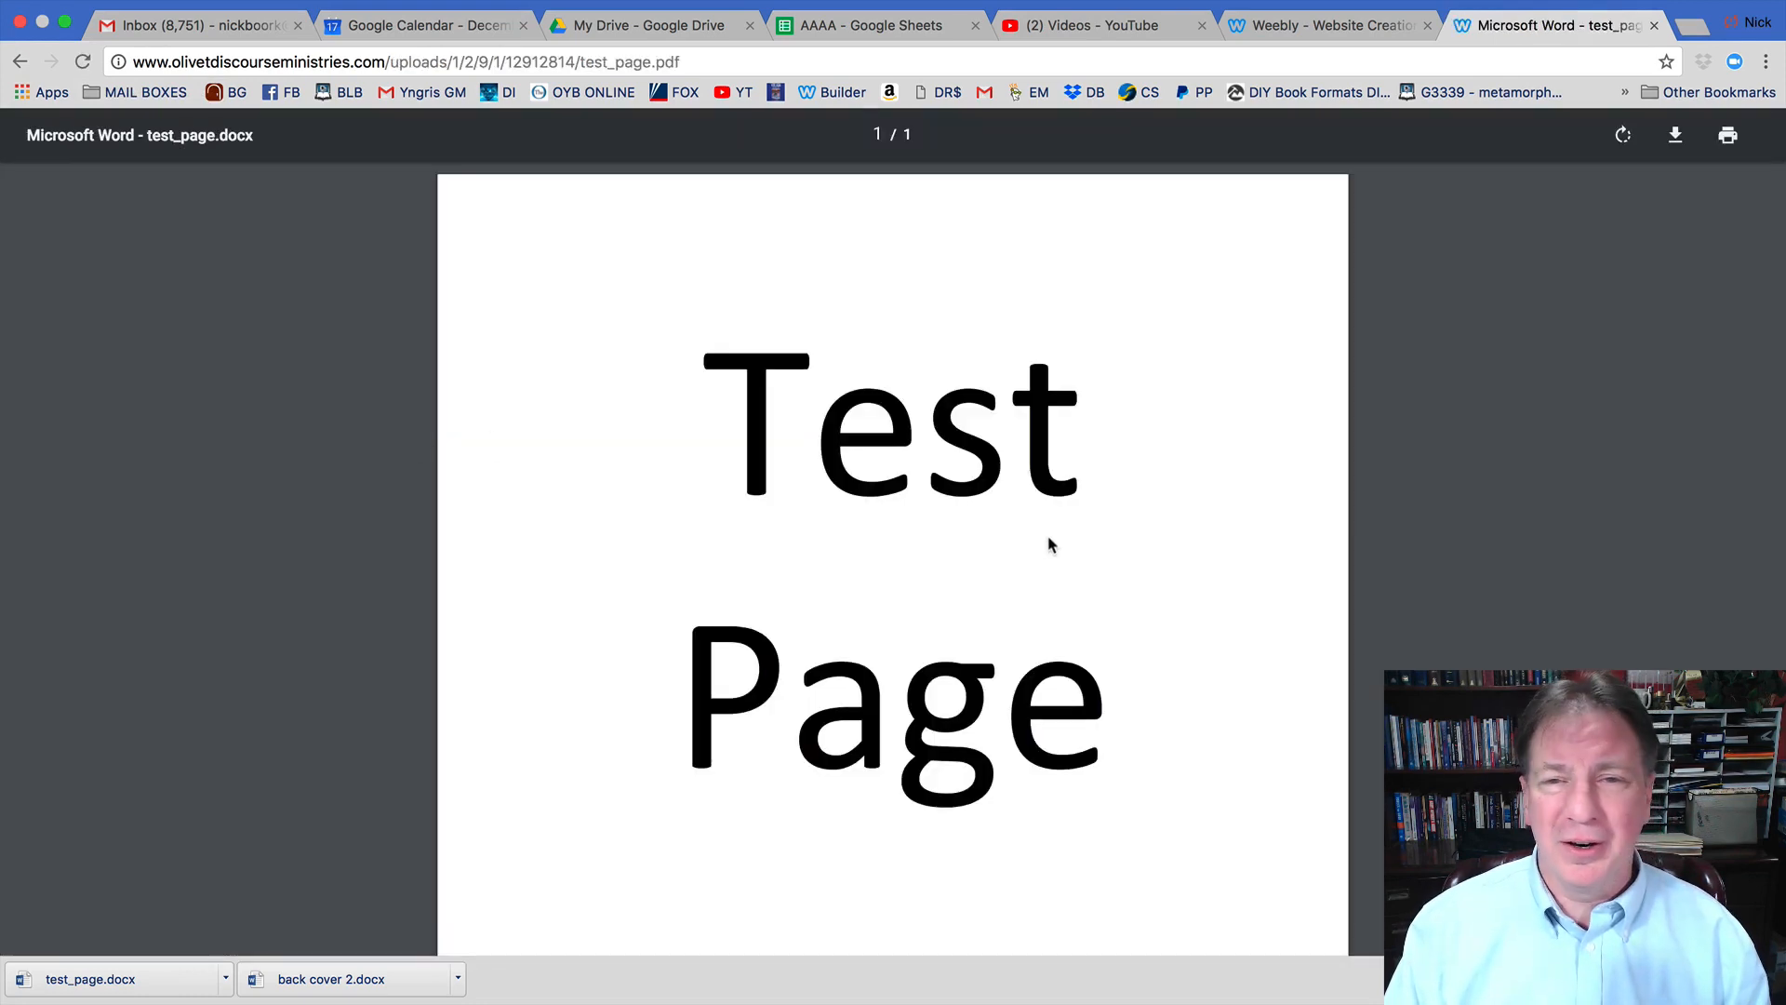
{"action": "scroll", "coordinate": [1048, 545], "scroll_direction": "down", "scroll_amount": 5}
{"action": "scroll", "coordinate": [1048, 543], "scroll_direction": "up", "scroll_amount": 5}
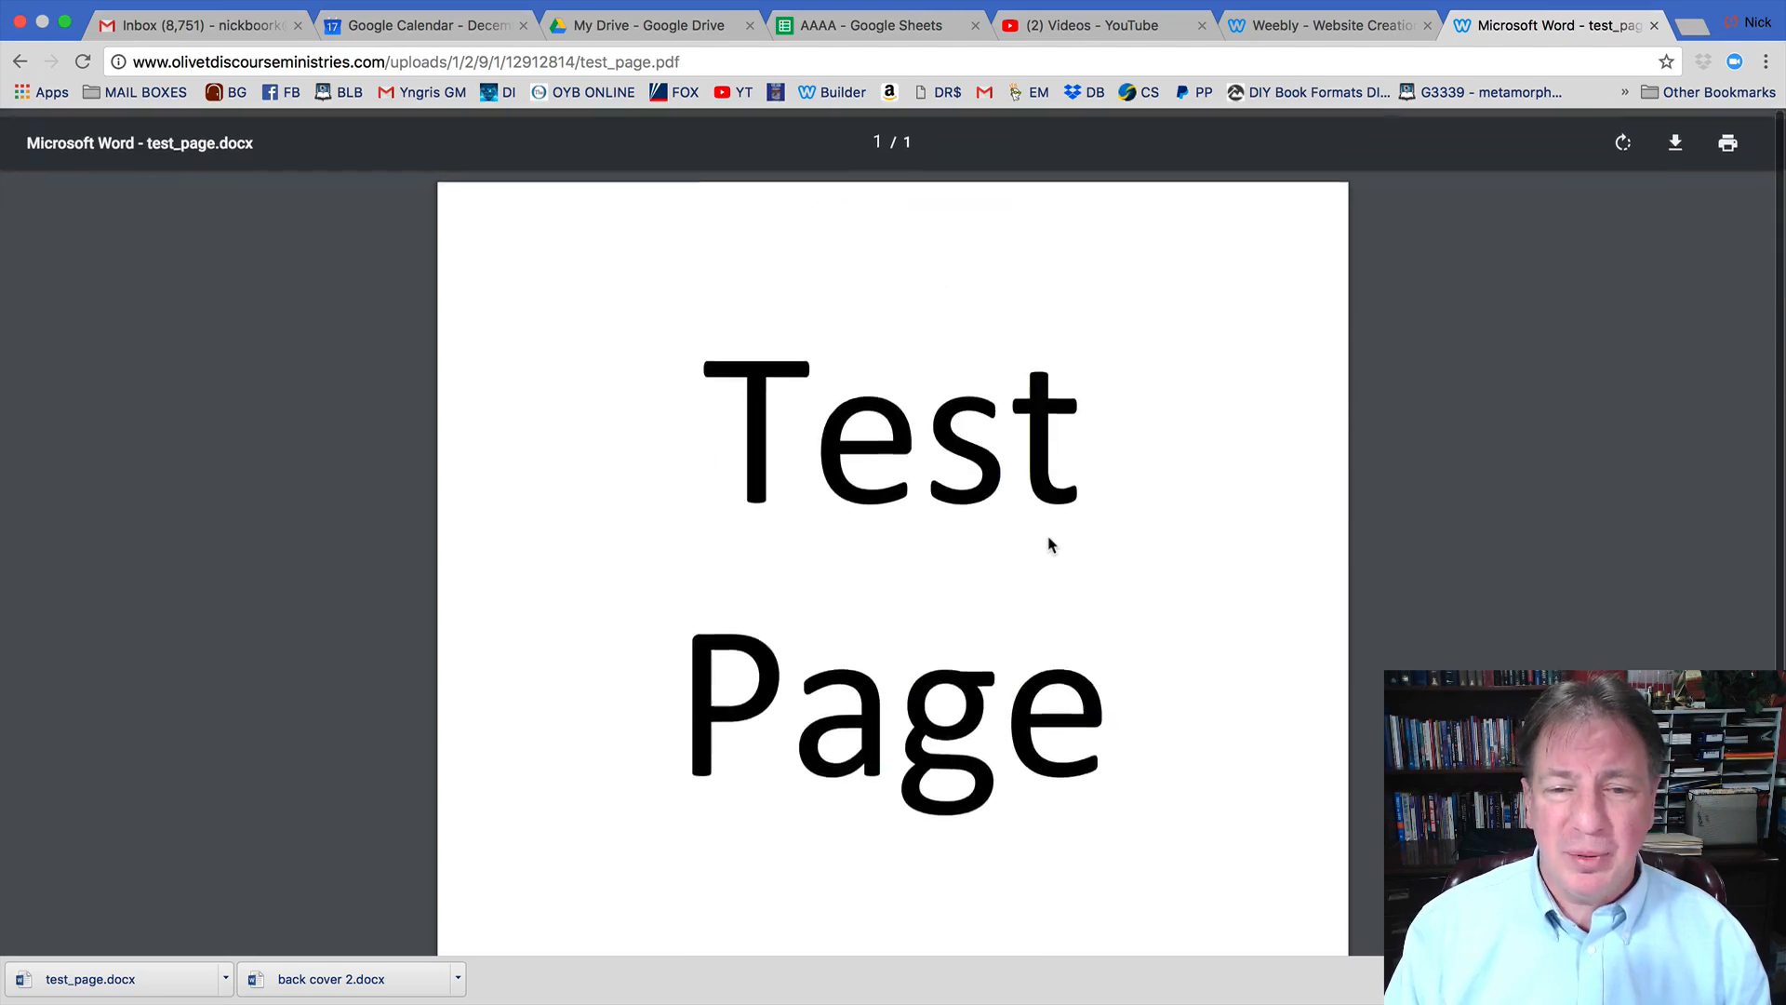